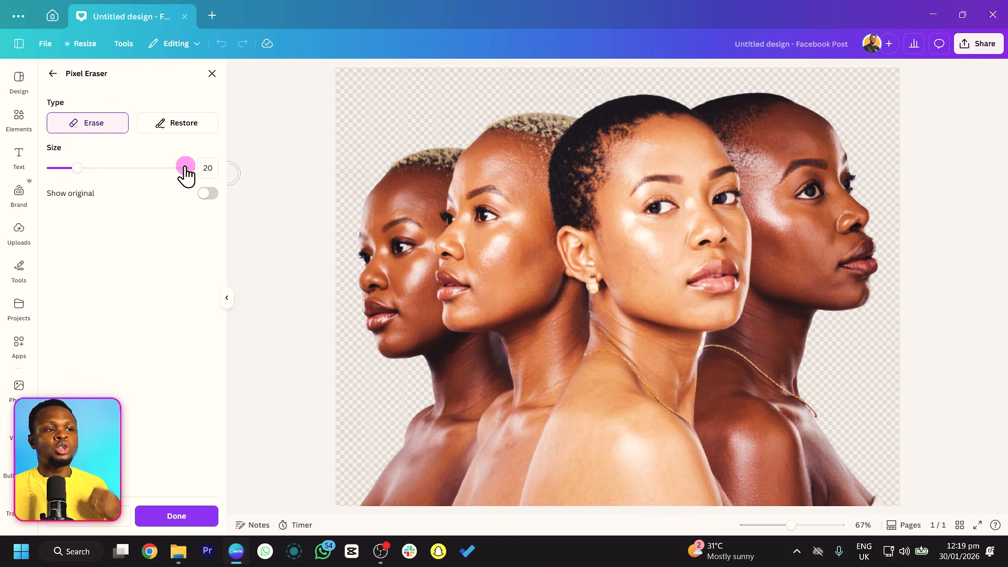
# Restore original background areas beside both outer shoulders with the size 20 Restore brush, toggling the original-image overlay to check.
pyautogui.click(190, 131)
pyautogui.moveTo(358, 403)
pyautogui.mouseDown()
pyautogui.moveTo(361, 383)
pyautogui.moveTo(373, 414)
pyautogui.moveTo(401, 383)
pyautogui.moveTo(383, 439)
pyautogui.moveTo(421, 412)
pyautogui.moveTo(377, 401)
pyautogui.moveTo(394, 477)
pyautogui.moveTo(367, 459)
pyautogui.moveTo(365, 493)
pyautogui.moveTo(396, 452)
pyautogui.mouseUp()
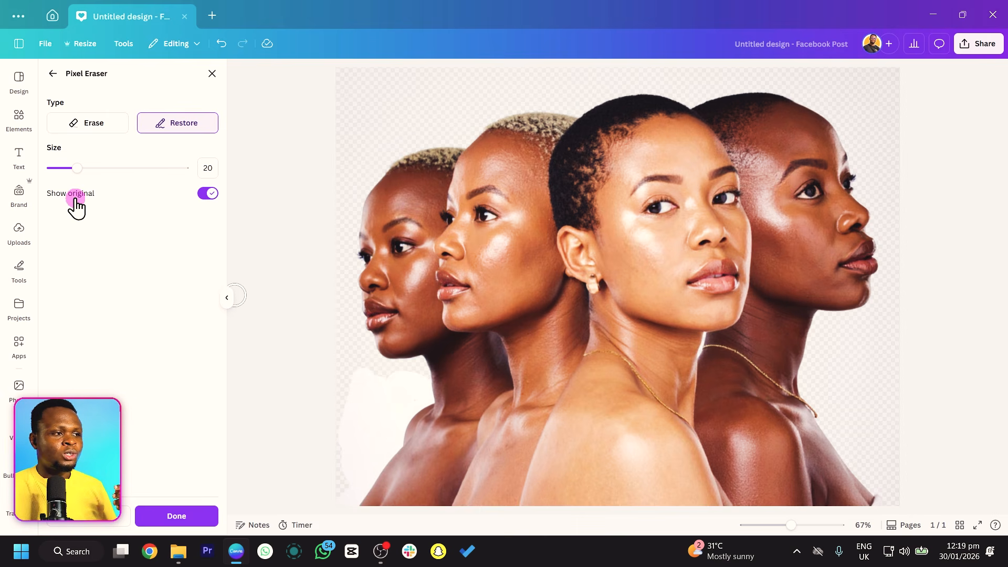
pyautogui.click(206, 194)
pyautogui.click(207, 194)
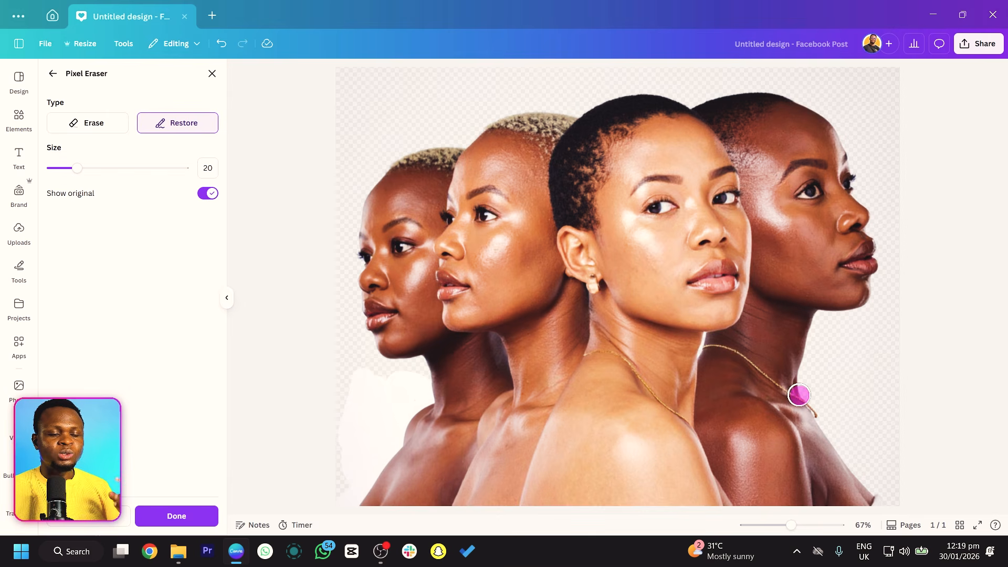
pyautogui.moveTo(802, 401)
pyautogui.mouseDown()
pyautogui.moveTo(804, 378)
pyautogui.moveTo(833, 418)
pyautogui.moveTo(866, 392)
pyautogui.moveTo(834, 378)
pyautogui.mouseUp()
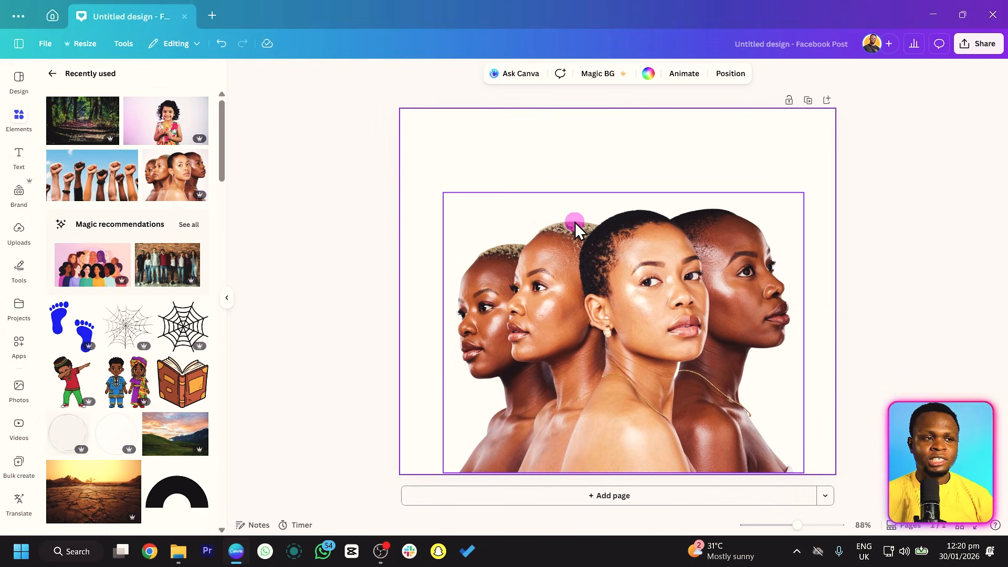
# Enlarge the cutout photo of the four women from its upper corners until it spans the full page width.
pyautogui.click(575, 223)
pyautogui.moveTo(443, 193); pyautogui.dragTo(416, 135)
pyautogui.moveTo(807, 164); pyautogui.dragTo(835, 135)
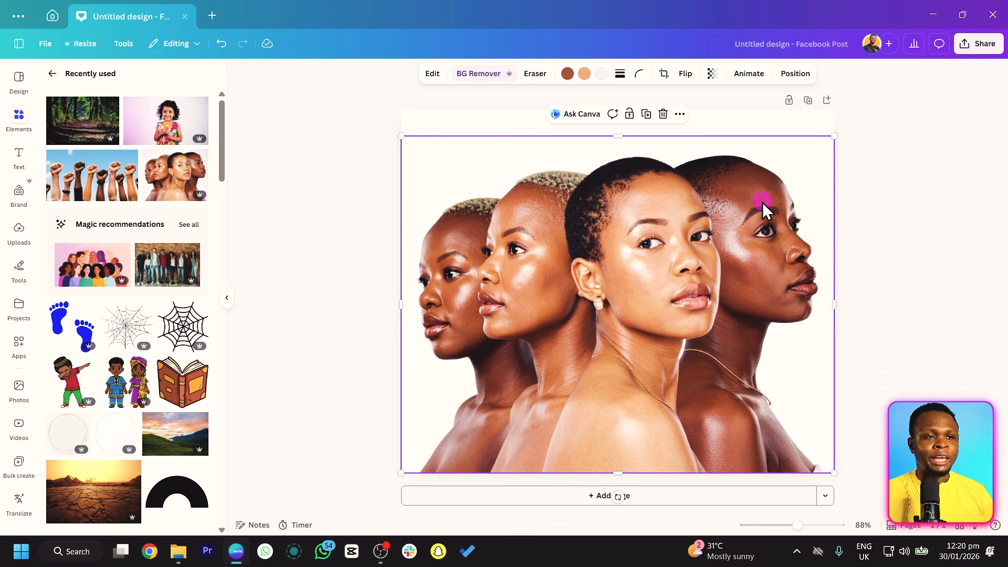
pyautogui.click(799, 122)
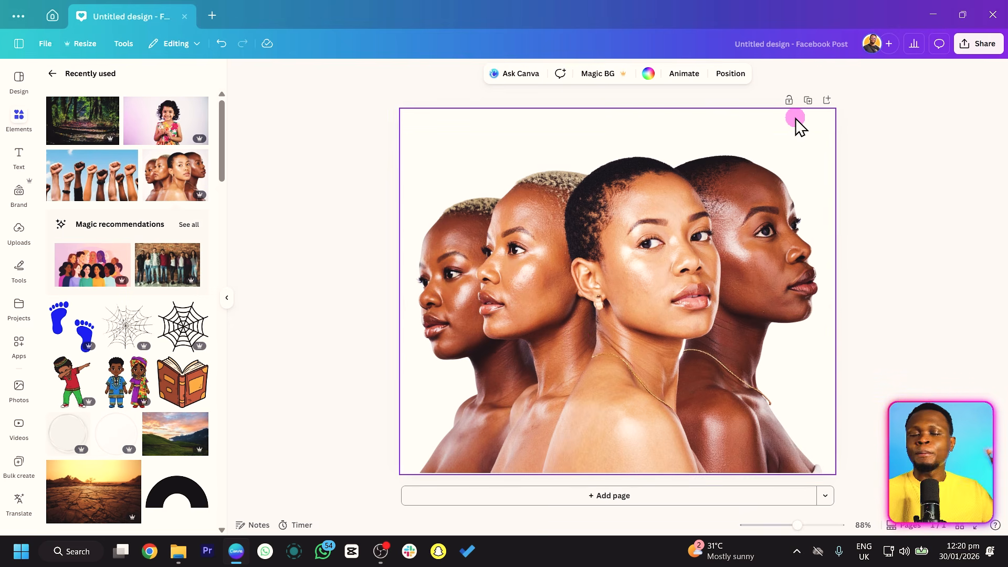
# Generate a background for the photo from the suggested prompt "On a natural carpet rattan surface, bathed in warm sunlight with a minimalist organic feel".
pyautogui.click(682, 255)
pyautogui.click(429, 74)
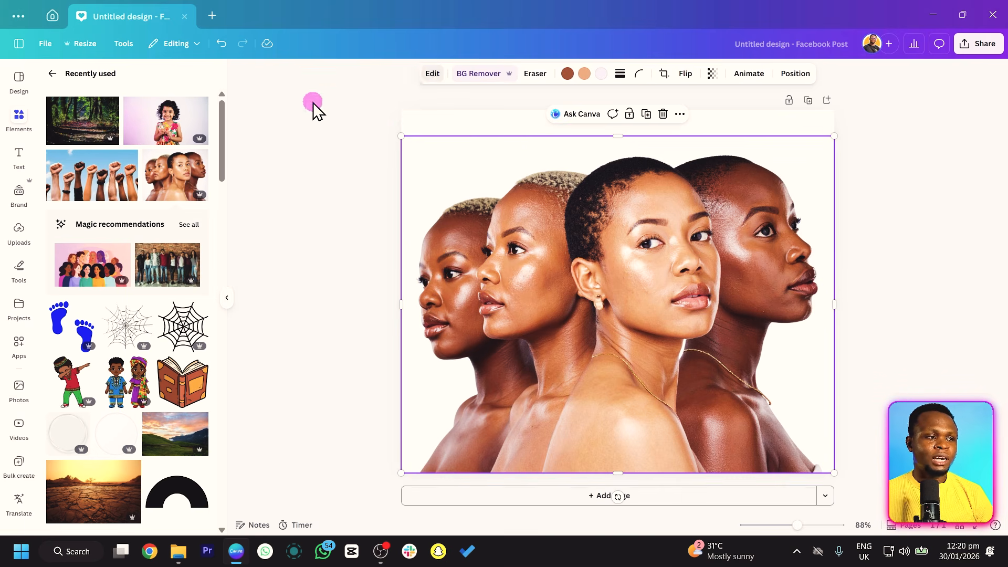
pyautogui.click(121, 225)
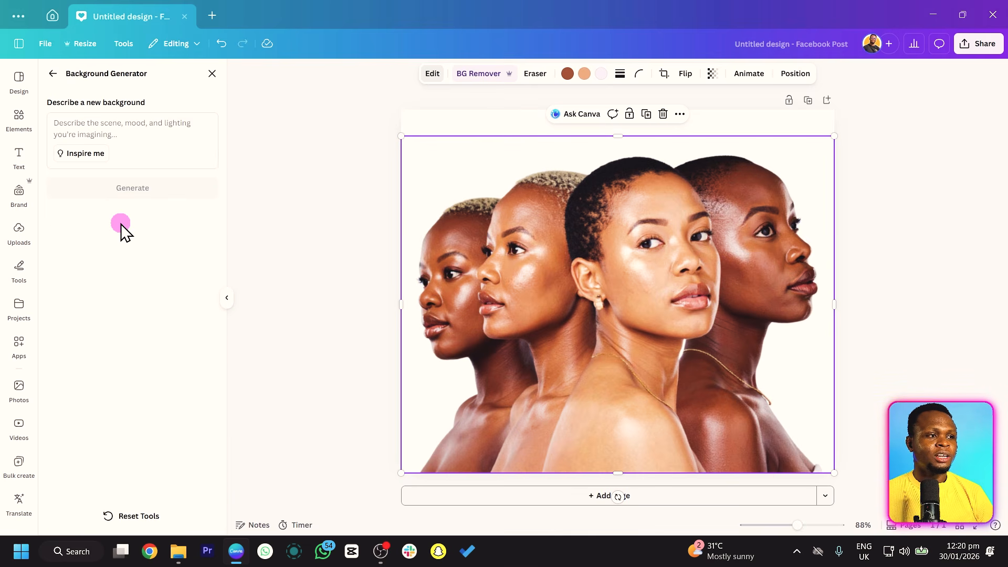
pyautogui.click(83, 158)
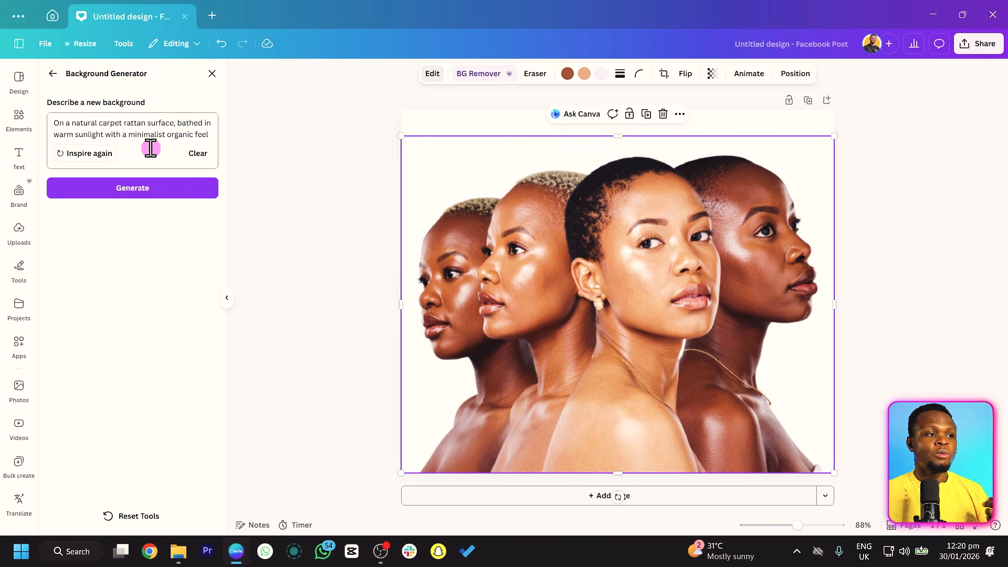
pyautogui.click(160, 188)
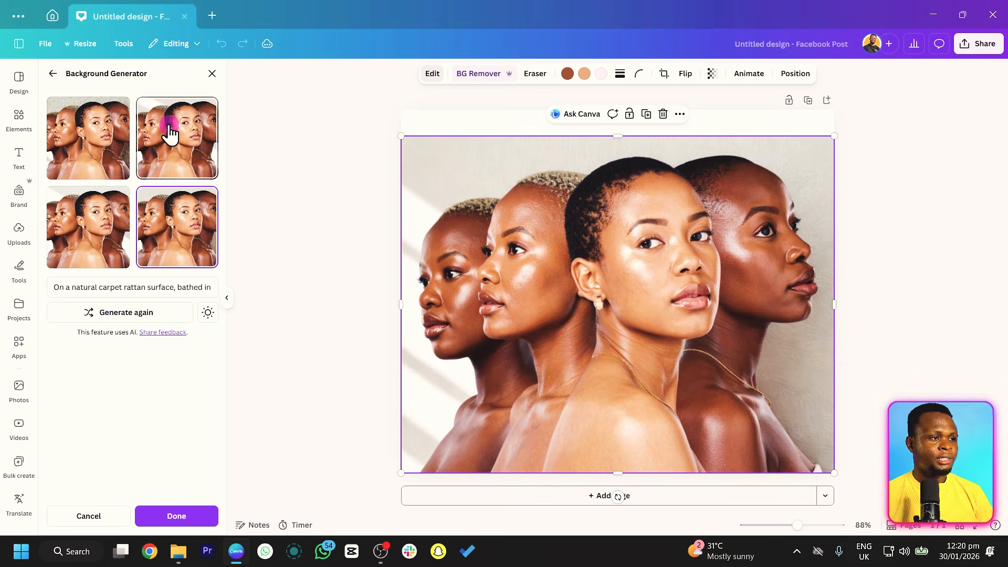
# Compare the generated rattan-prompt backgrounds on the photo and select the first variant with the rough textured wall.
pyautogui.click(168, 128)
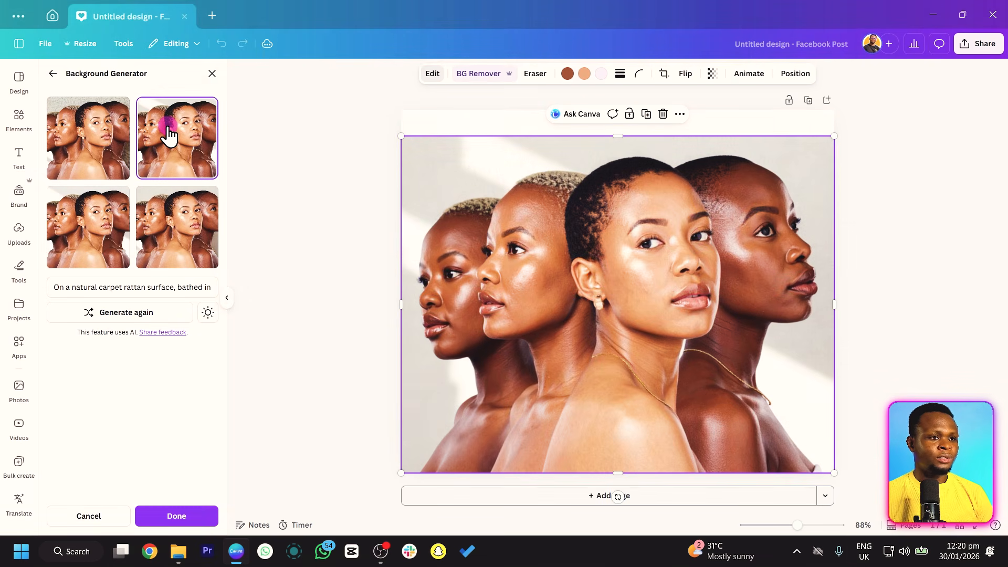
pyautogui.click(110, 148)
pyautogui.click(83, 226)
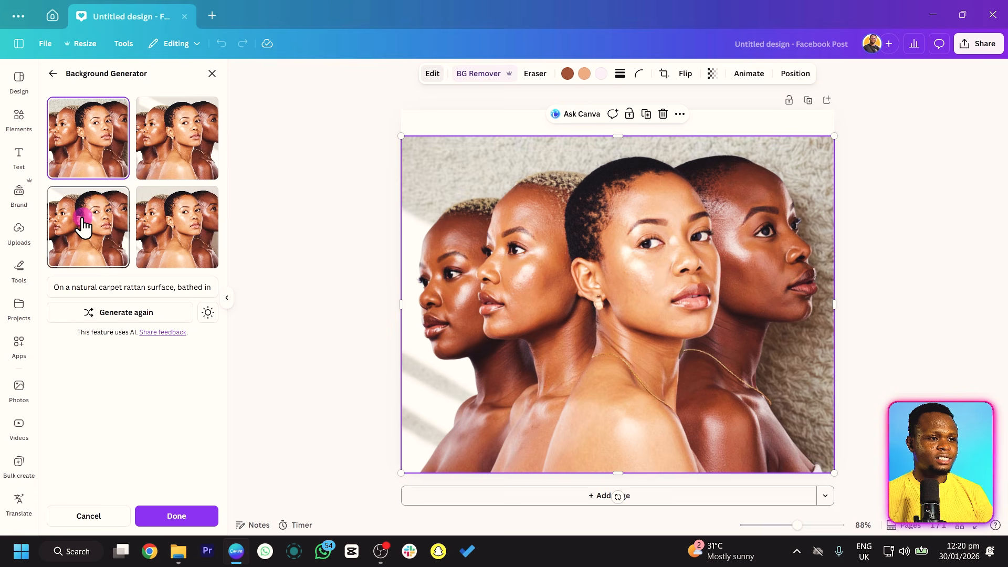
pyautogui.click(163, 231)
pyautogui.click(171, 161)
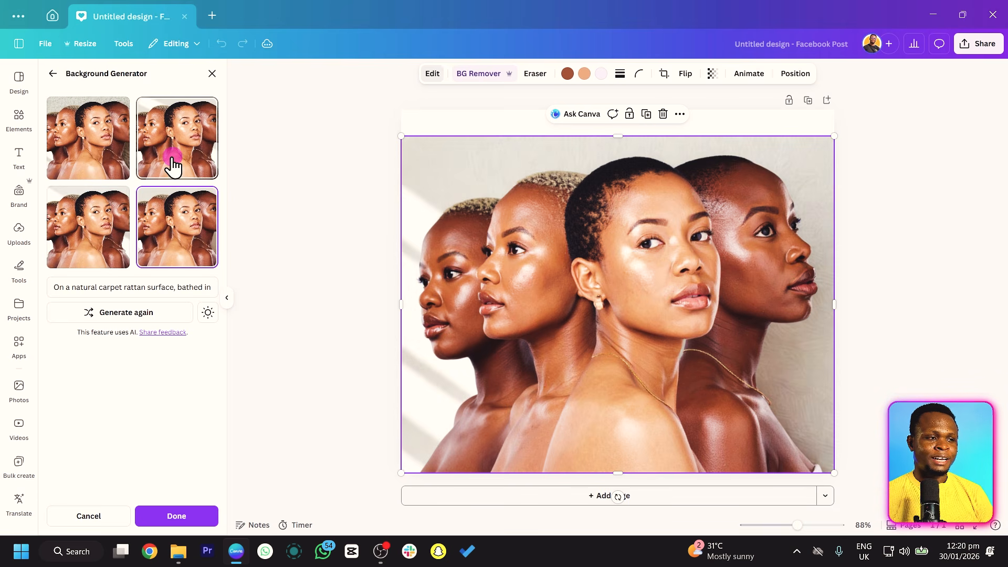
pyautogui.click(118, 153)
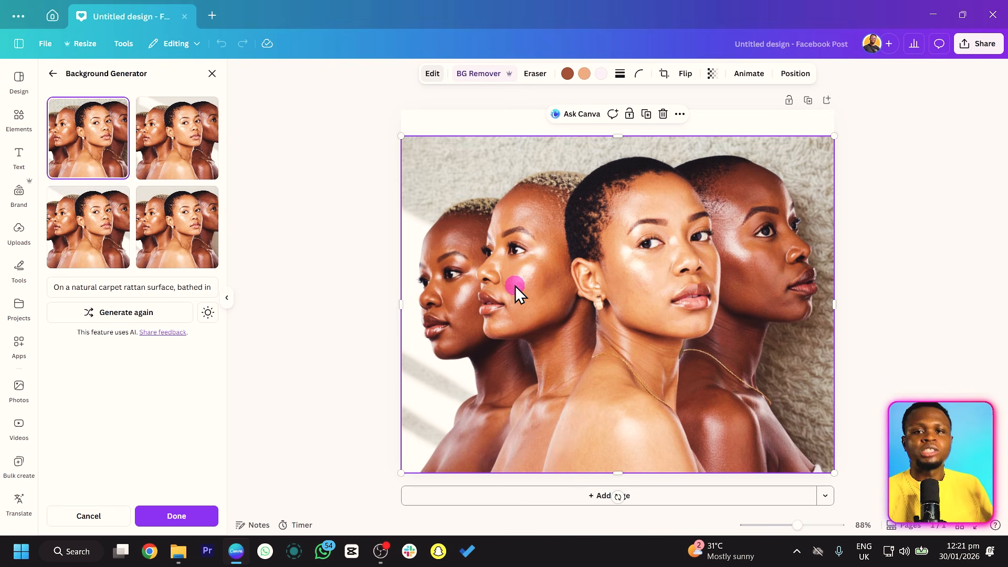
# Discard the textured-wall background and generate a new one from the prompt "generate a sahara desert background".
pyautogui.click(52, 74)
pyautogui.click(126, 243)
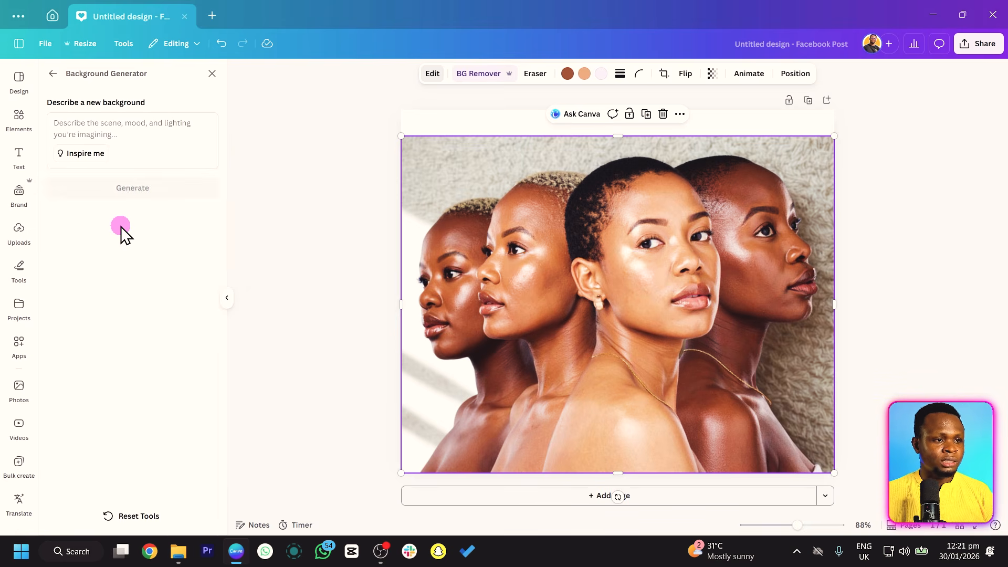
pyautogui.click(131, 157)
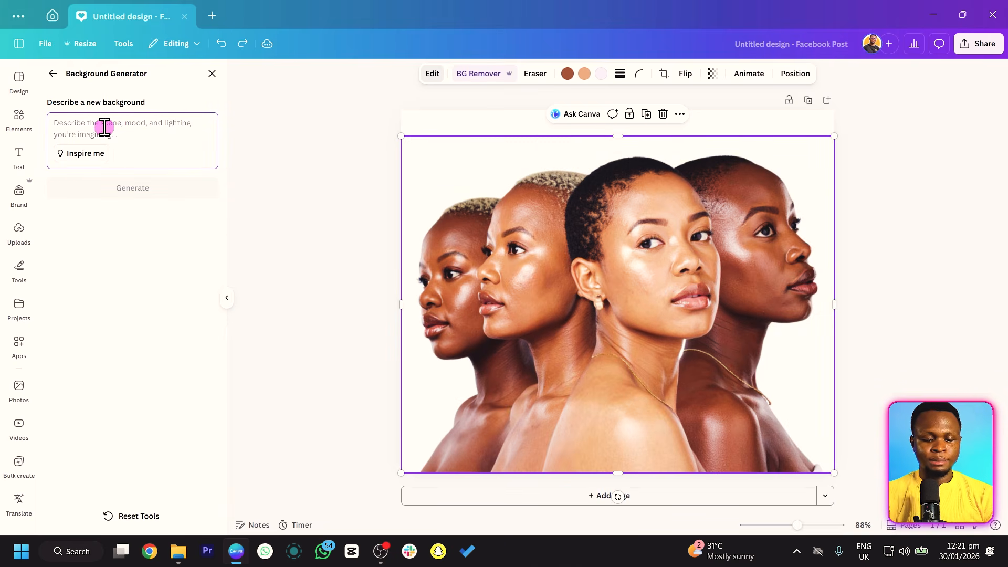
pyautogui.write('generate a shara')
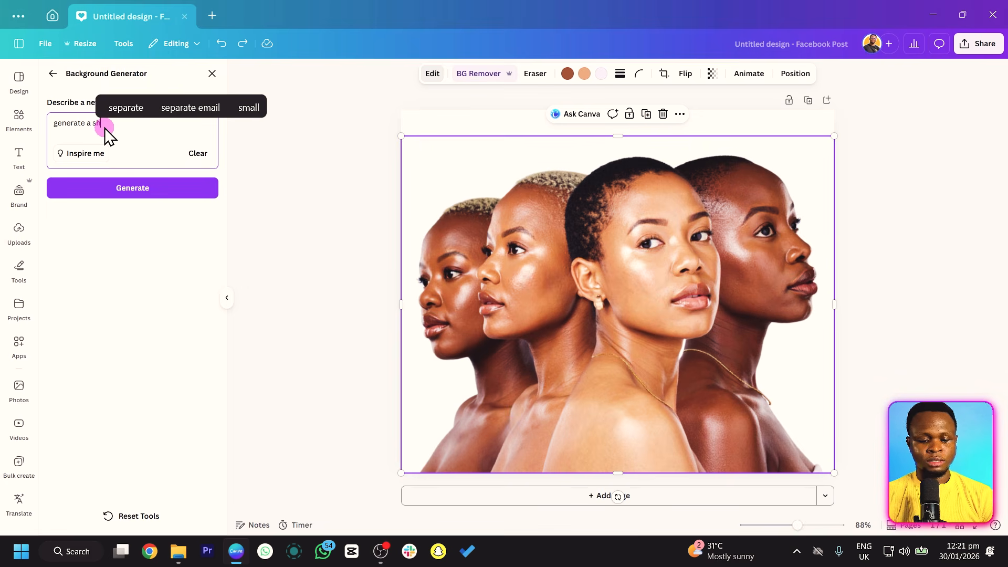
pyautogui.press('BackSpace')
pyautogui.press('BackSpace')
pyautogui.press('BackSpace')
pyautogui.press('BackSpace')
pyautogui.write('a')
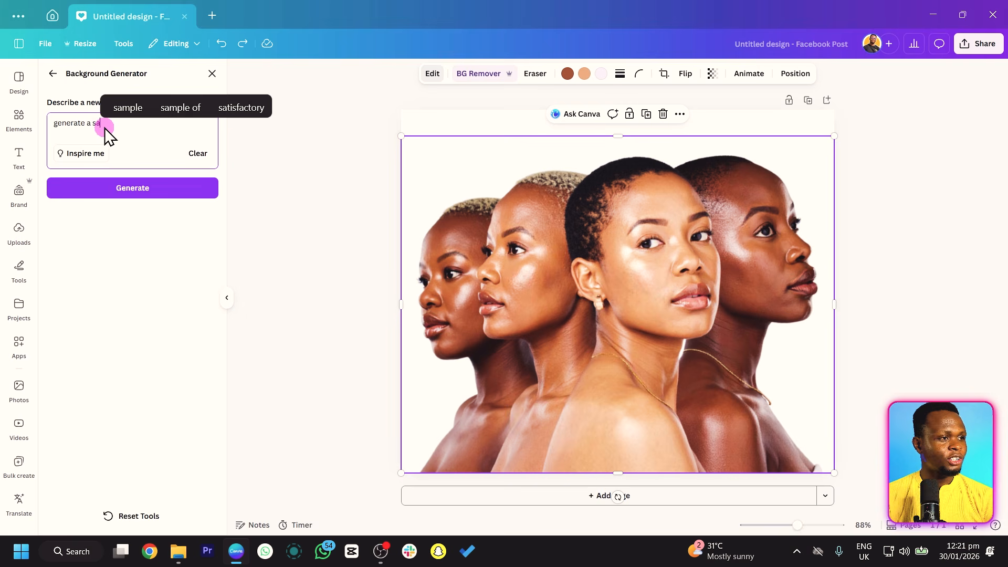
pyautogui.write('hara desert ')
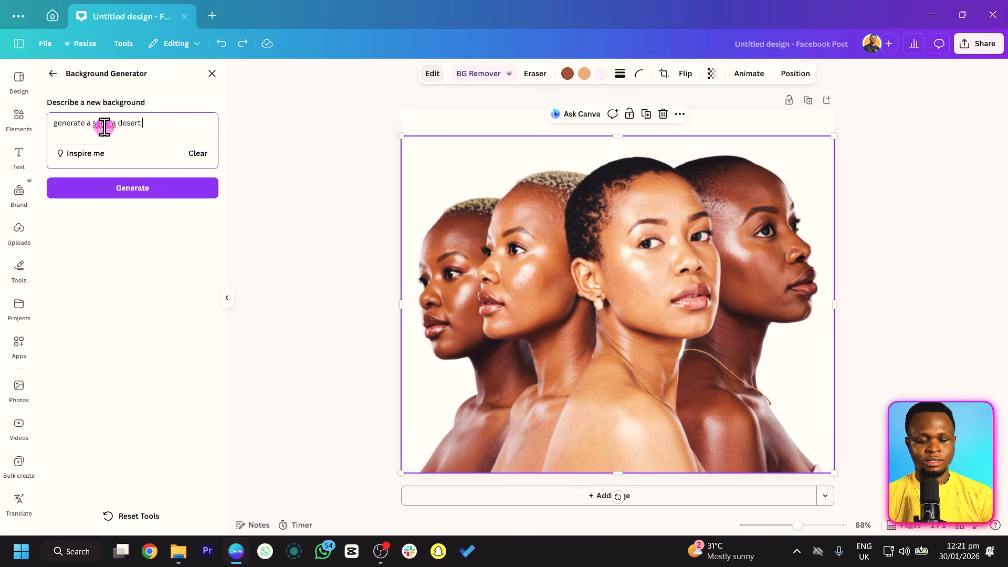
pyautogui.write('background')
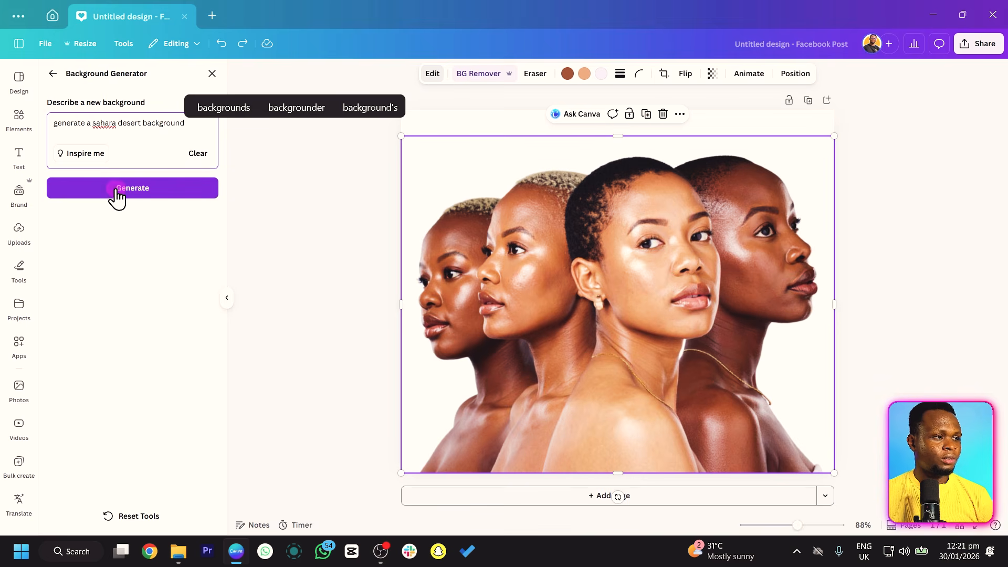
pyautogui.click(115, 190)
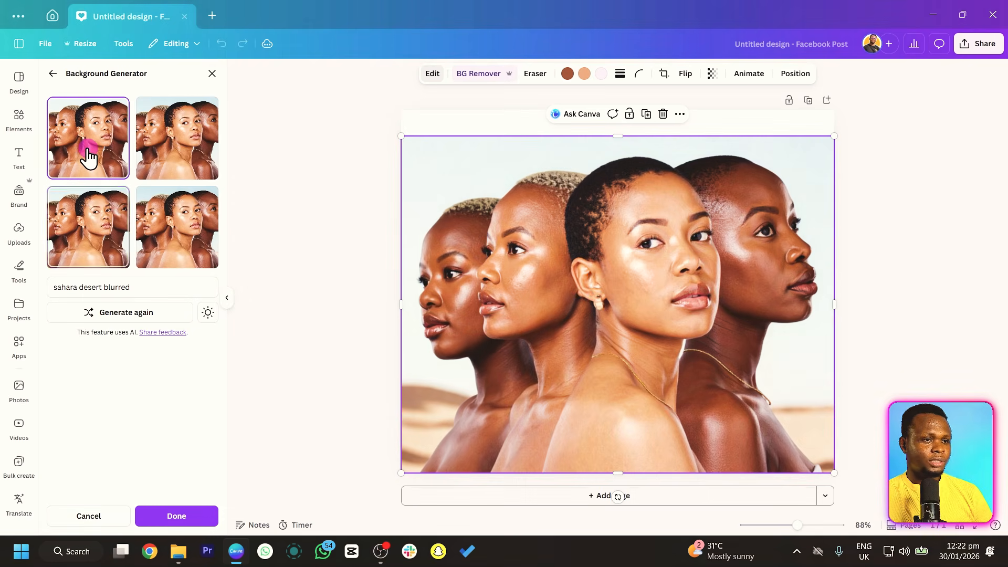
# Compare the generated desert backgrounds on the photo and select the third variant.
pyautogui.click(196, 150)
pyautogui.click(188, 237)
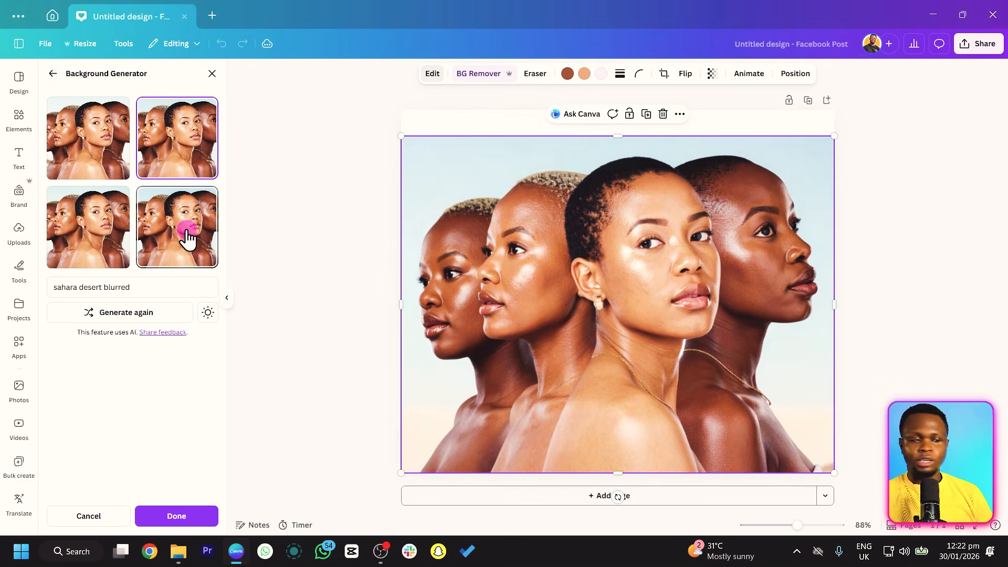
pyautogui.click(63, 236)
pyautogui.click(141, 234)
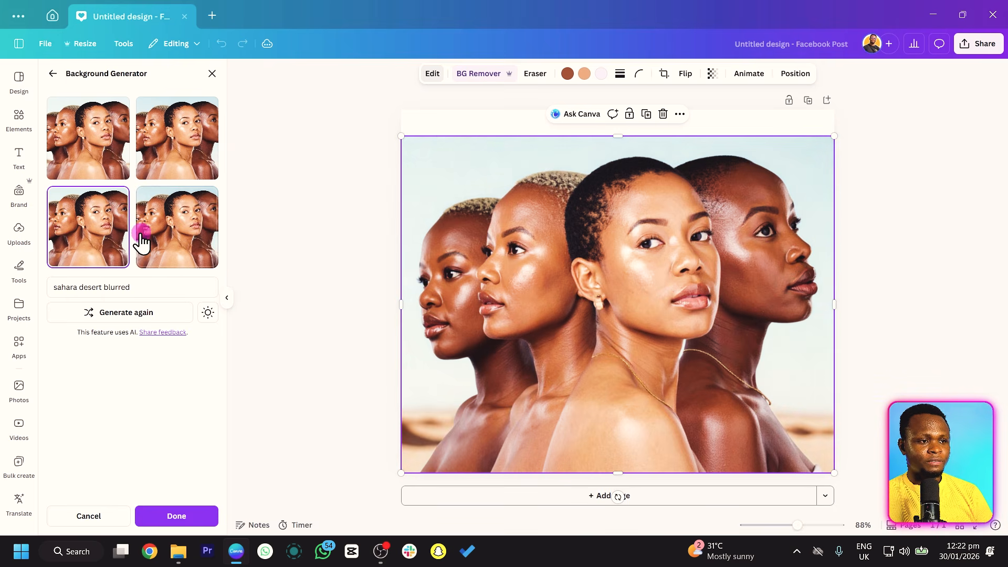
pyautogui.click(83, 234)
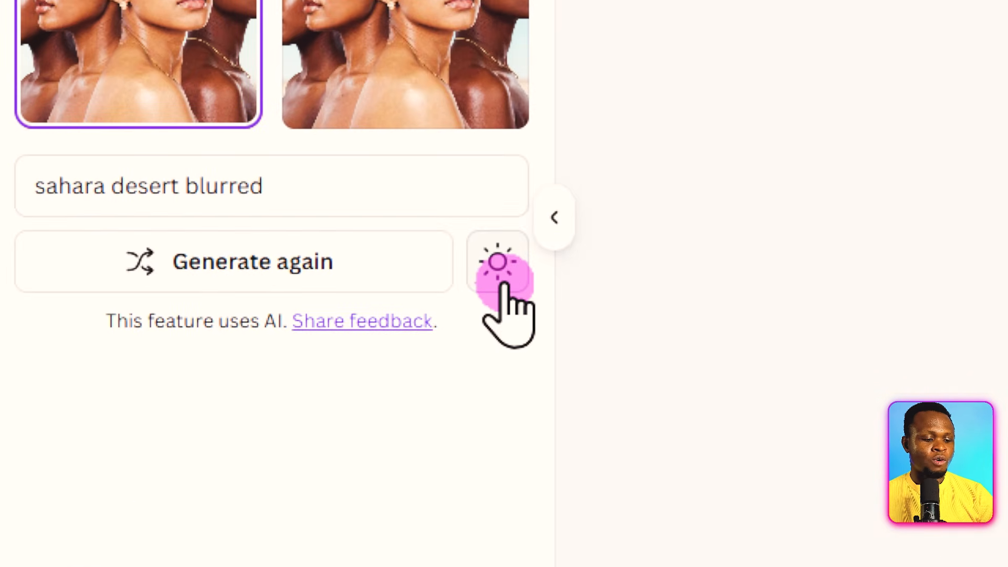
# Compare Balanced relight and Maximum relight for matching the subject to the desert scene, and apply the background with Maximum relight.
pyautogui.click(501, 270)
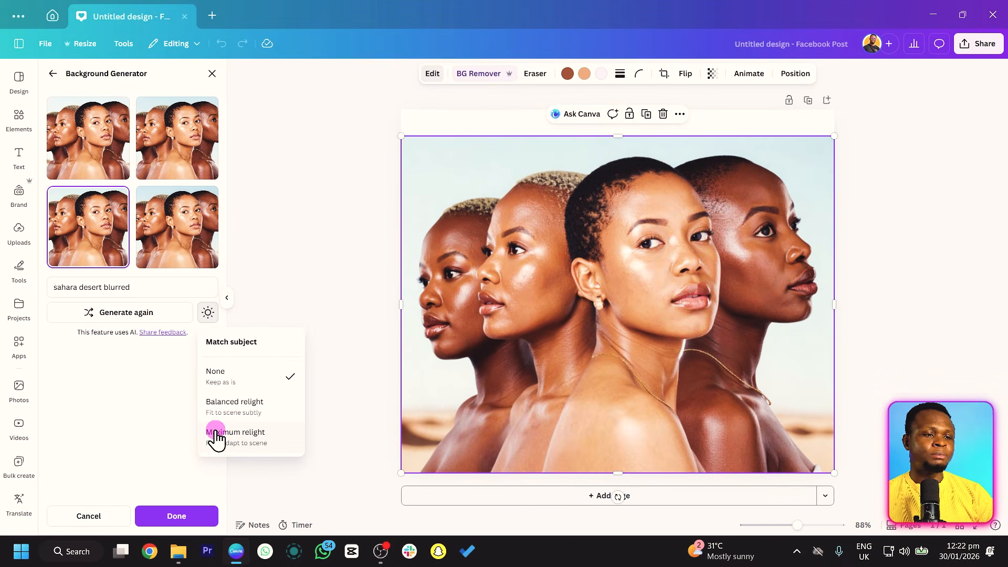
pyautogui.click(251, 413)
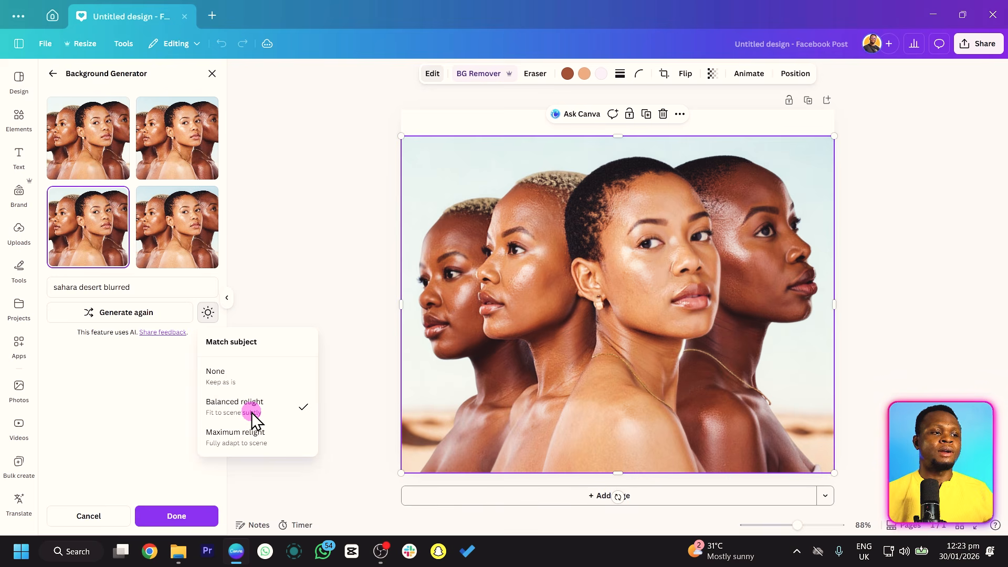
pyautogui.click(290, 432)
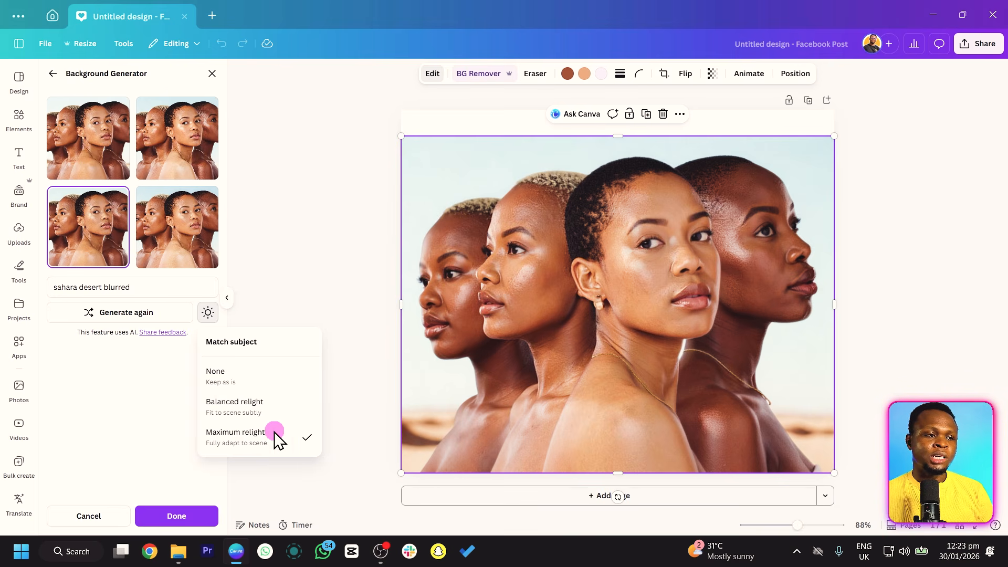
pyautogui.click(270, 410)
pyautogui.click(254, 443)
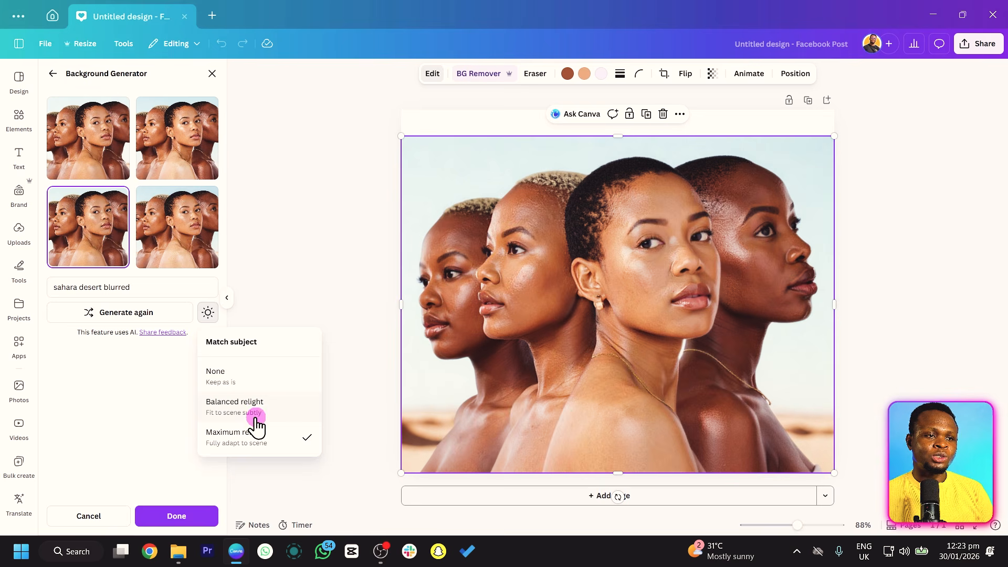
pyautogui.click(257, 415)
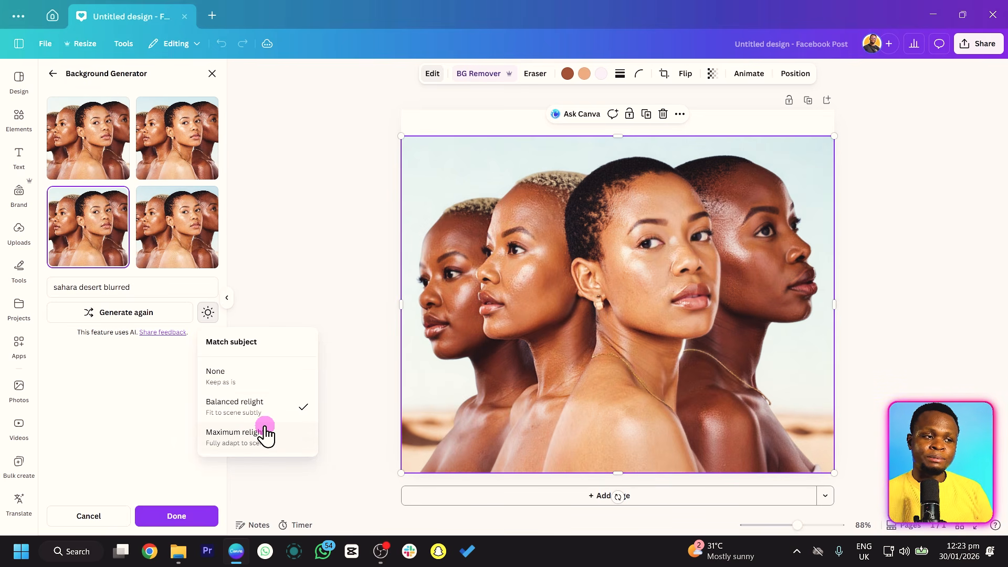
pyautogui.click(251, 443)
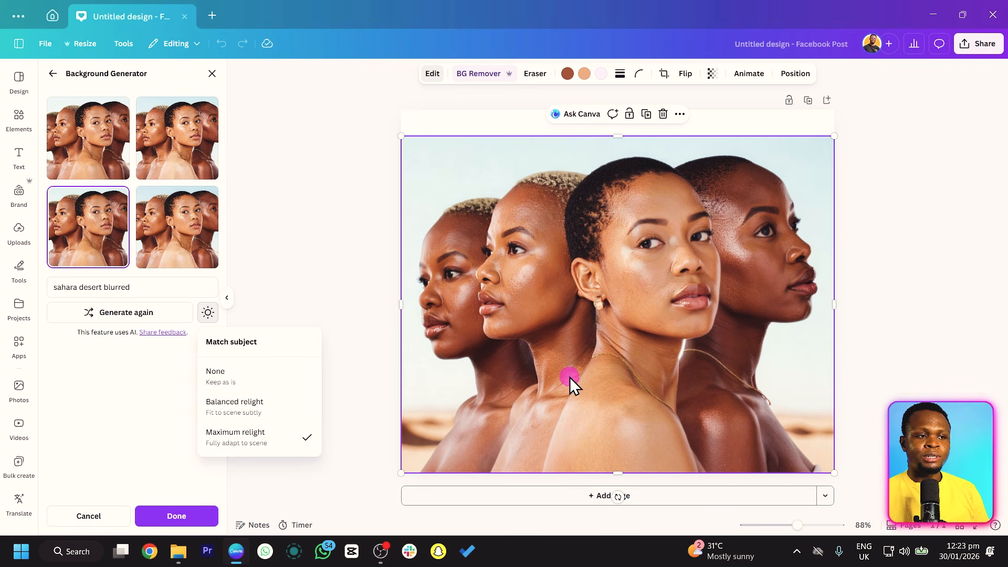
pyautogui.click(179, 517)
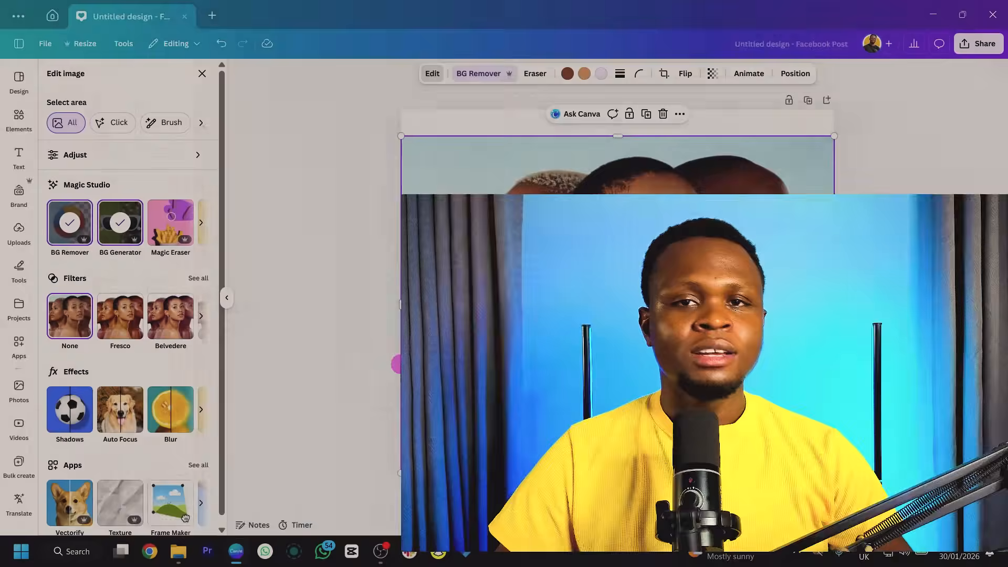
# Add a second page and search the elements for photos of "skies with birds".
pyautogui.click(733, 167)
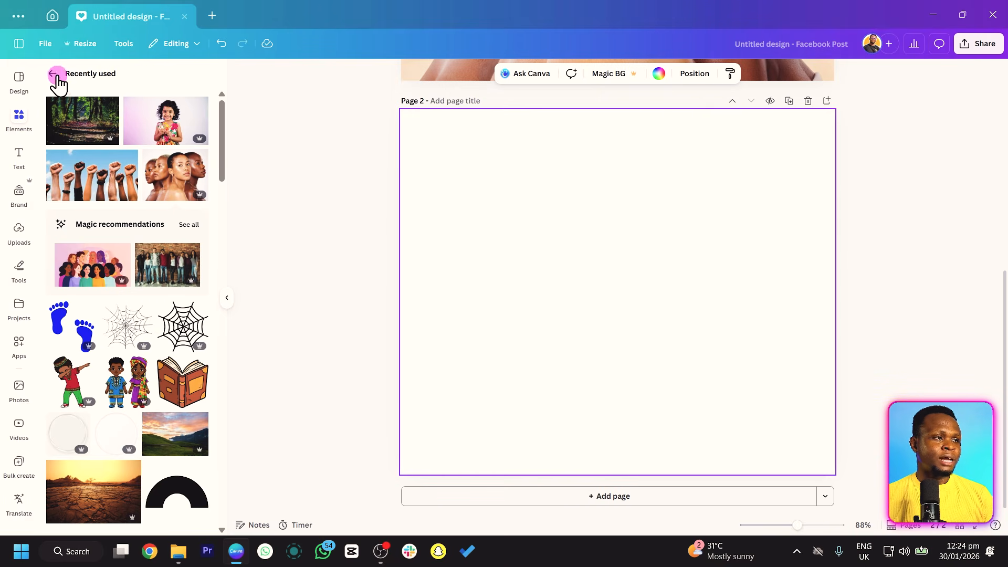
pyautogui.click(53, 74)
pyautogui.click(108, 85)
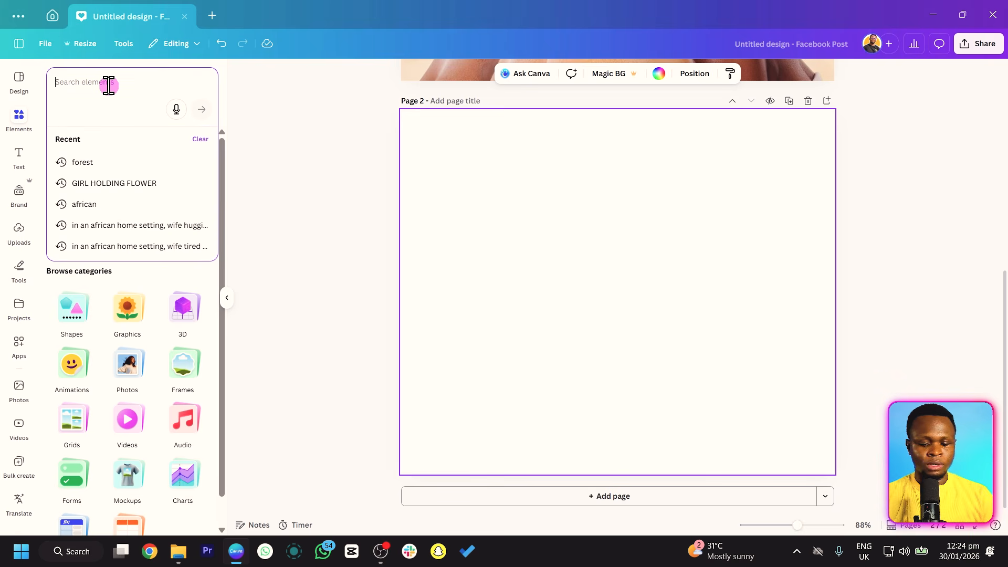
pyautogui.write('skies with birds')
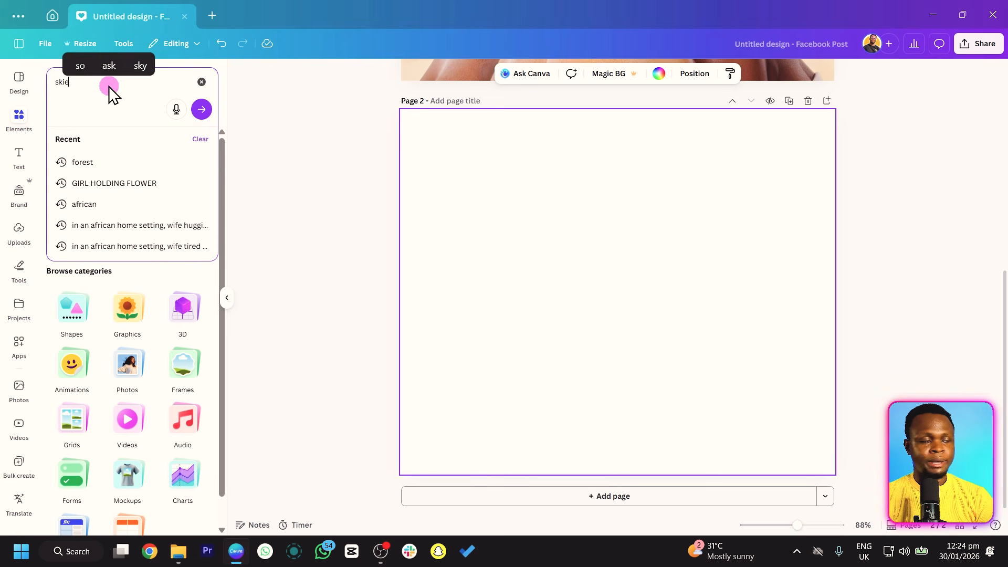
pyautogui.press('Return')
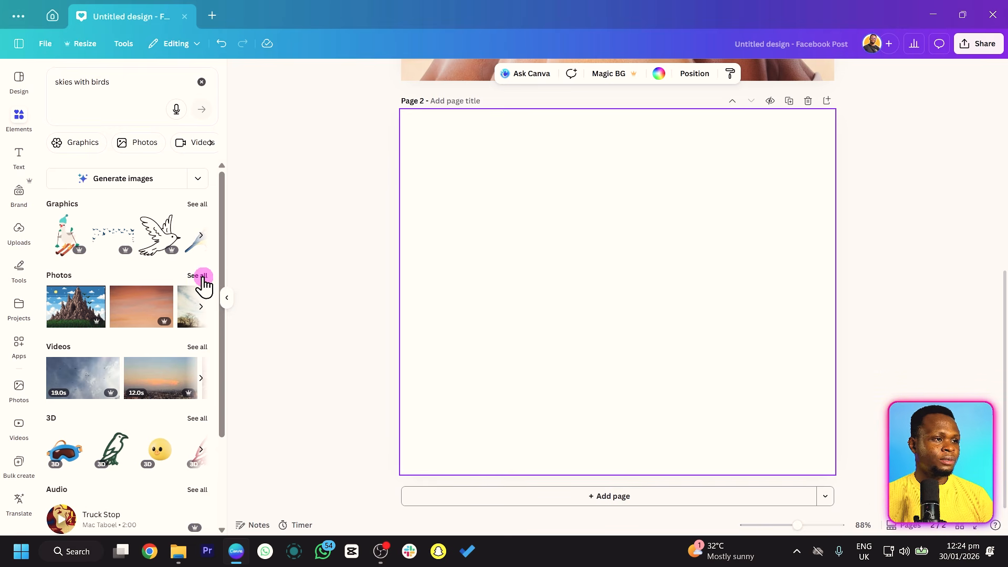
pyautogui.click(198, 276)
# Insert the blue sky photo with four black birds on page 2 and enlarge it to cover the whole page.
pyautogui.scroll(-2, 163, 344)
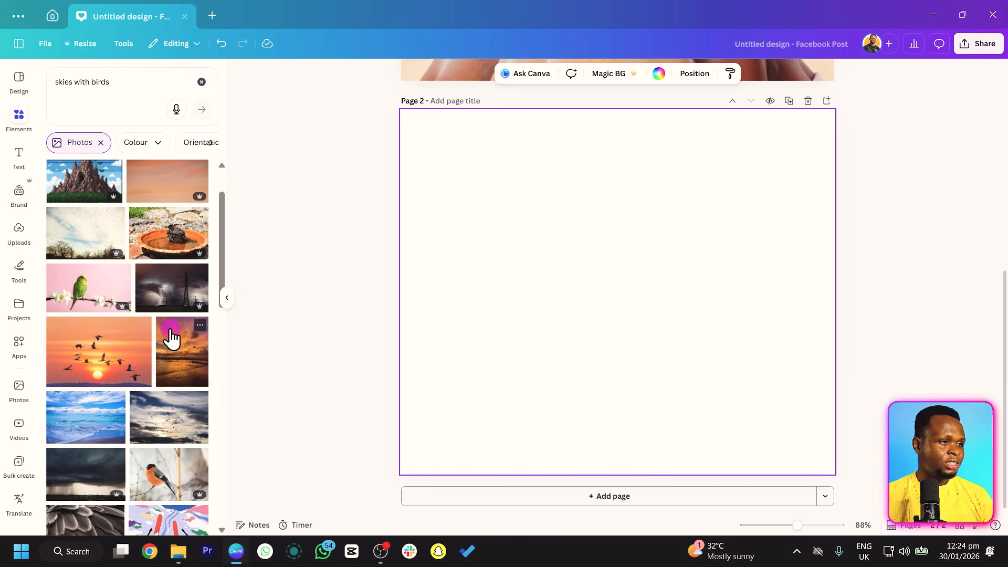
pyautogui.scroll(-1, 171, 336)
pyautogui.scroll(-4, 172, 333)
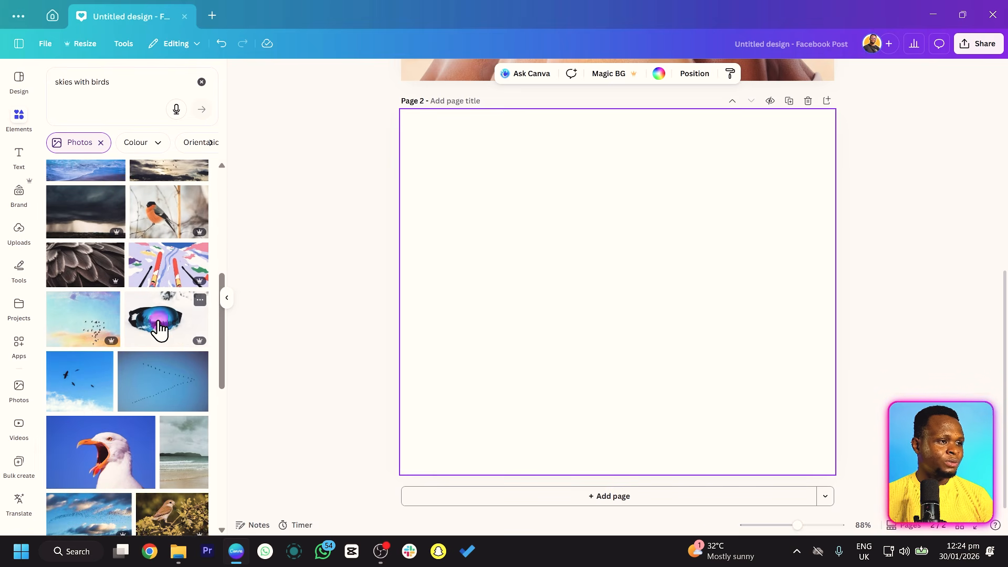
pyautogui.click(84, 381)
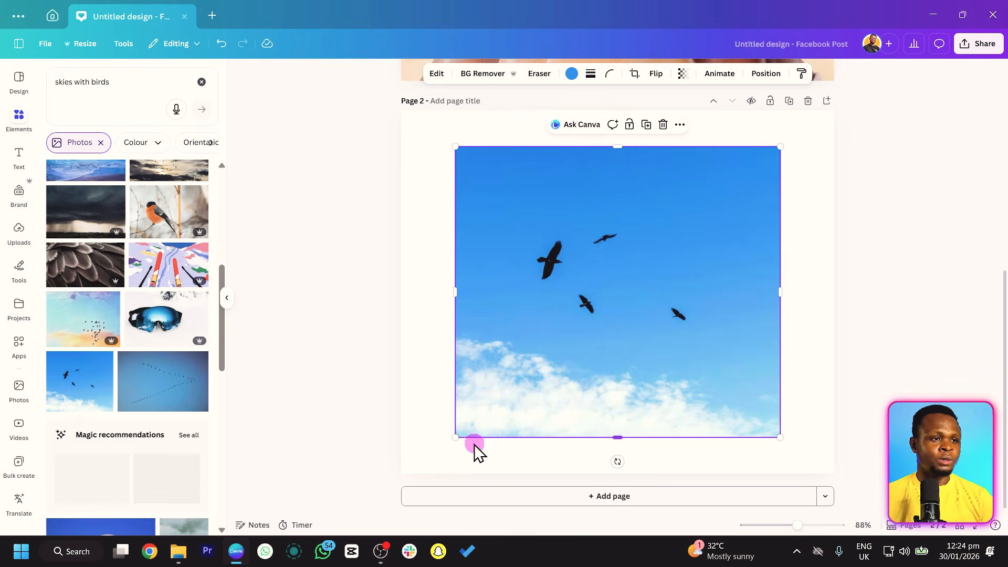
pyautogui.moveTo(454, 437); pyautogui.dragTo(401, 485)
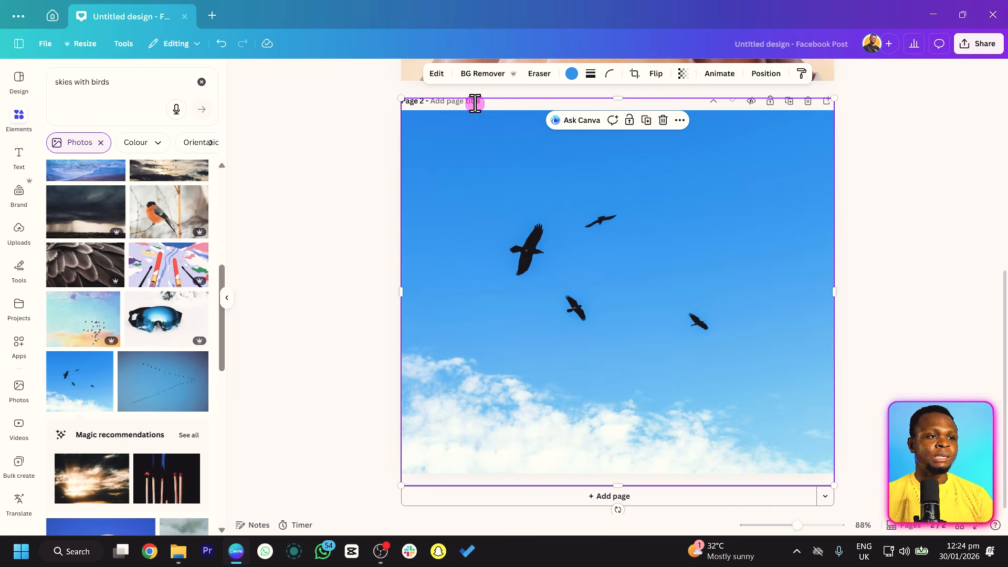
# Open Magic Eraser for the sky photo and look through its options for selecting the area to erase.
pyautogui.click(429, 79)
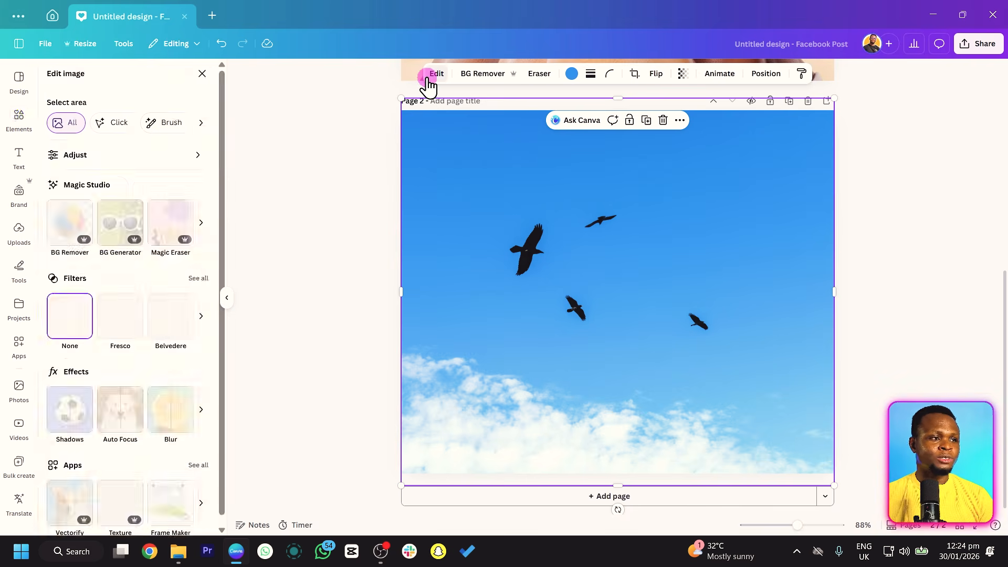
pyautogui.click(156, 226)
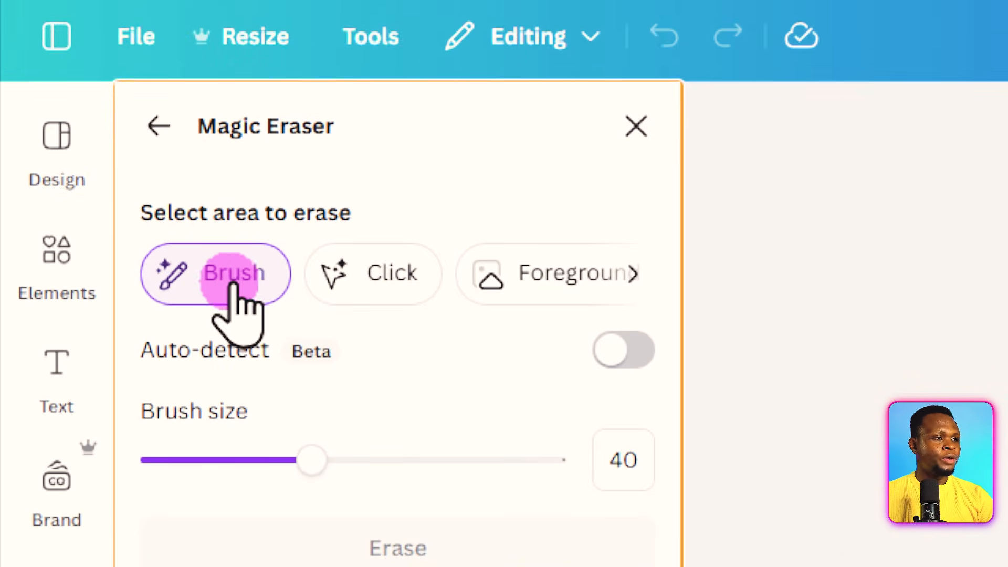
pyautogui.click(649, 278)
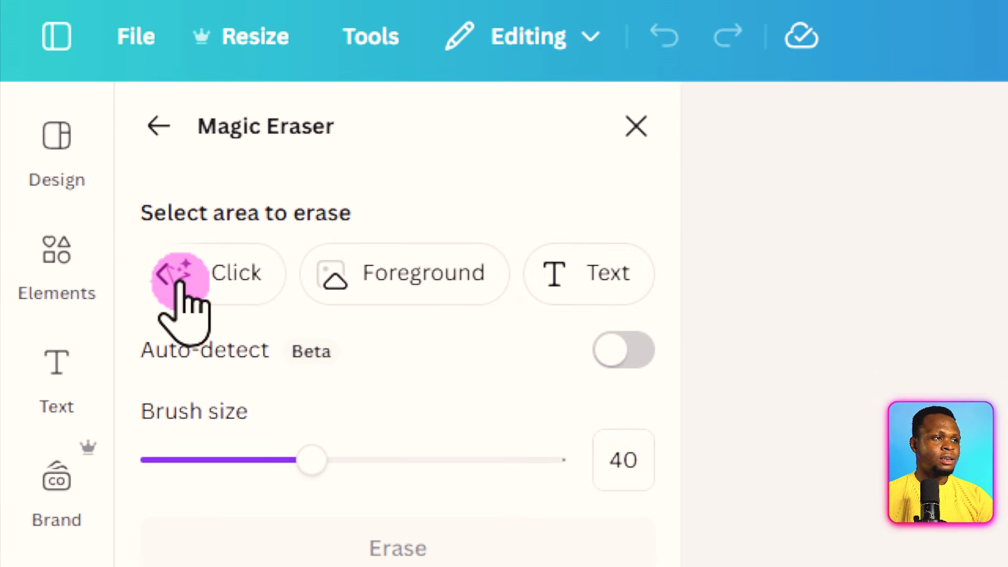
pyautogui.click(169, 281)
pyautogui.click(221, 297)
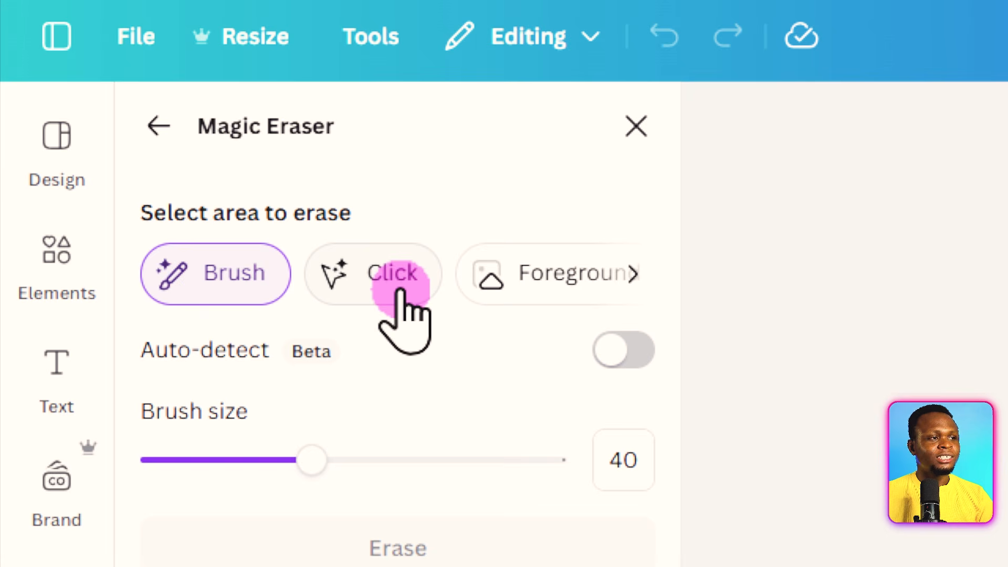
pyautogui.click(634, 274)
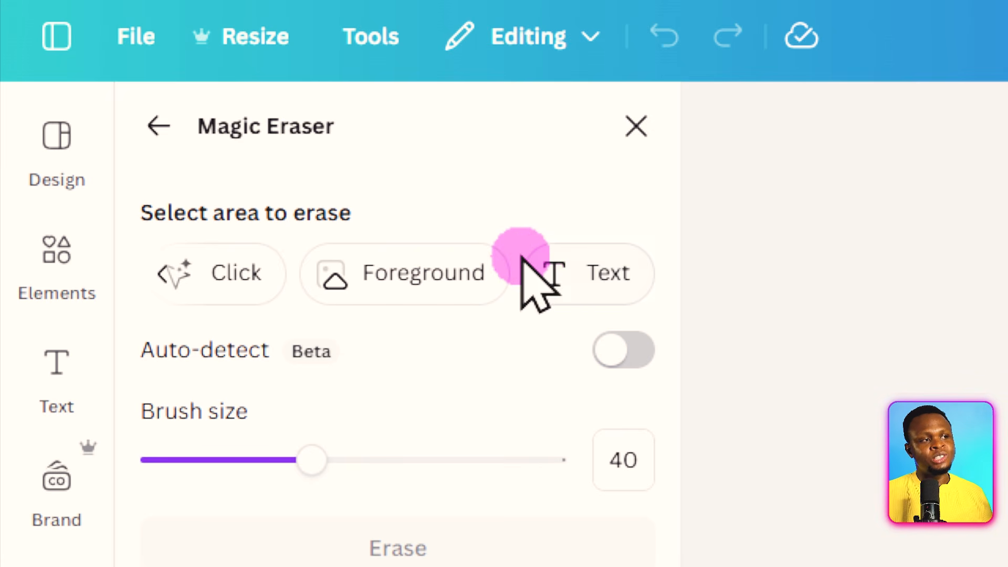
pyautogui.click(171, 272)
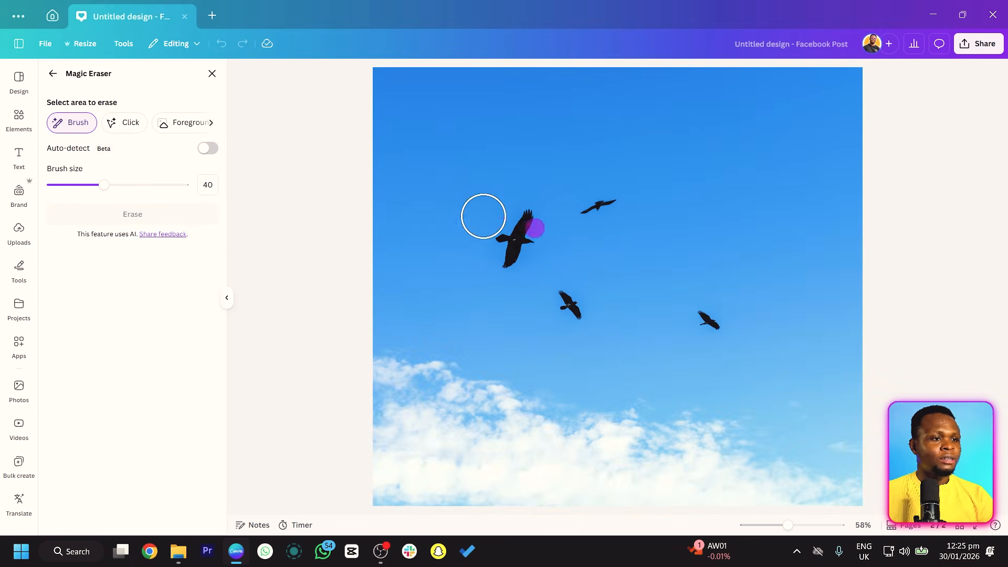
# Erase the rightmost bird from the sky photo with the Brush selection and the largest bird with the Click selection.
pyautogui.moveTo(731, 331); pyautogui.dragTo(704, 320)
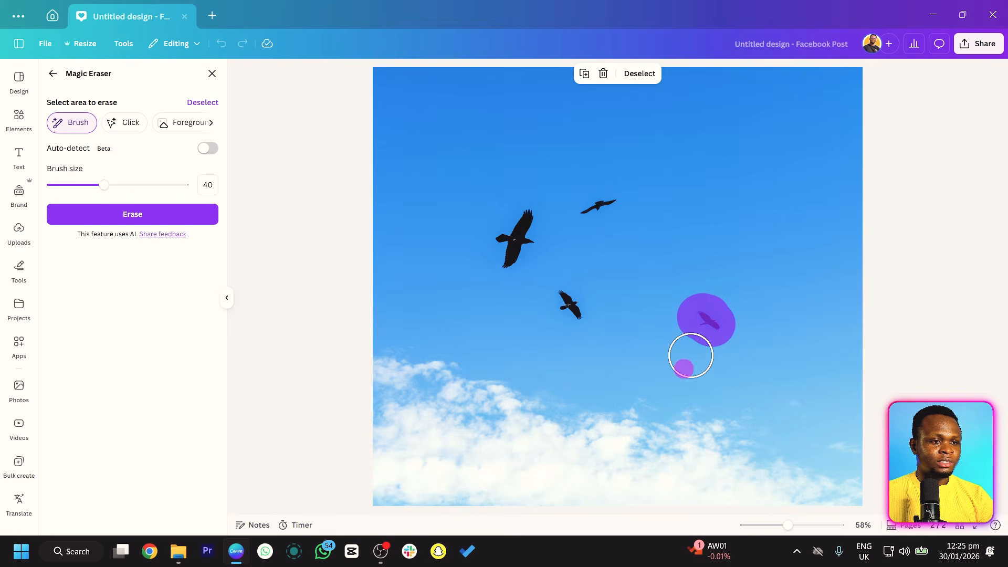
pyautogui.click(183, 223)
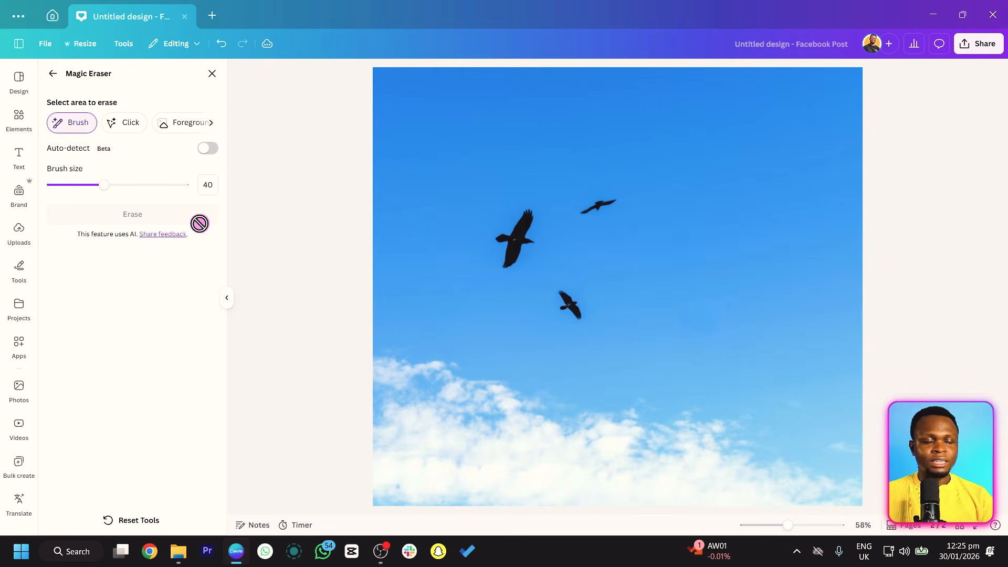
pyautogui.click(127, 128)
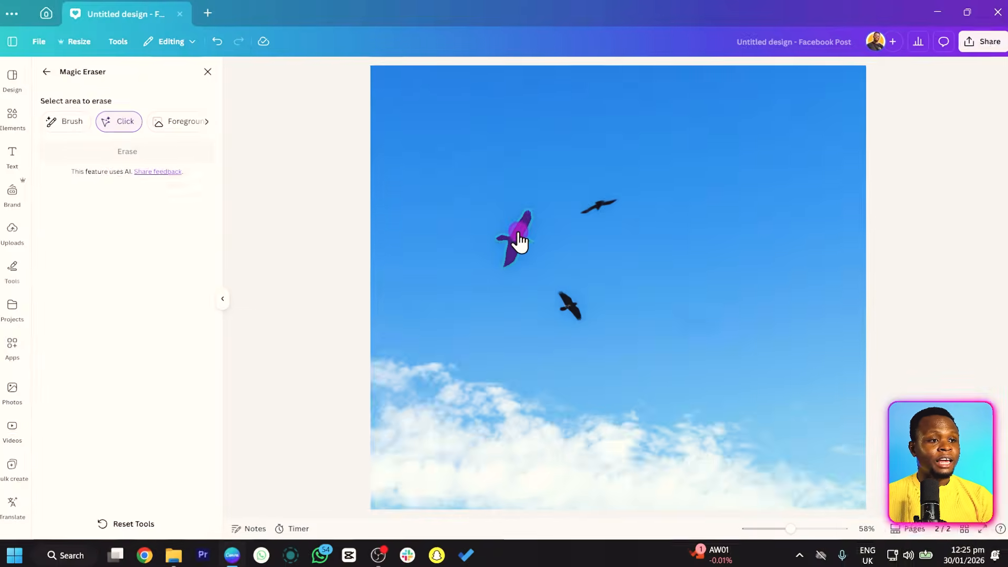
pyautogui.click(306, 210)
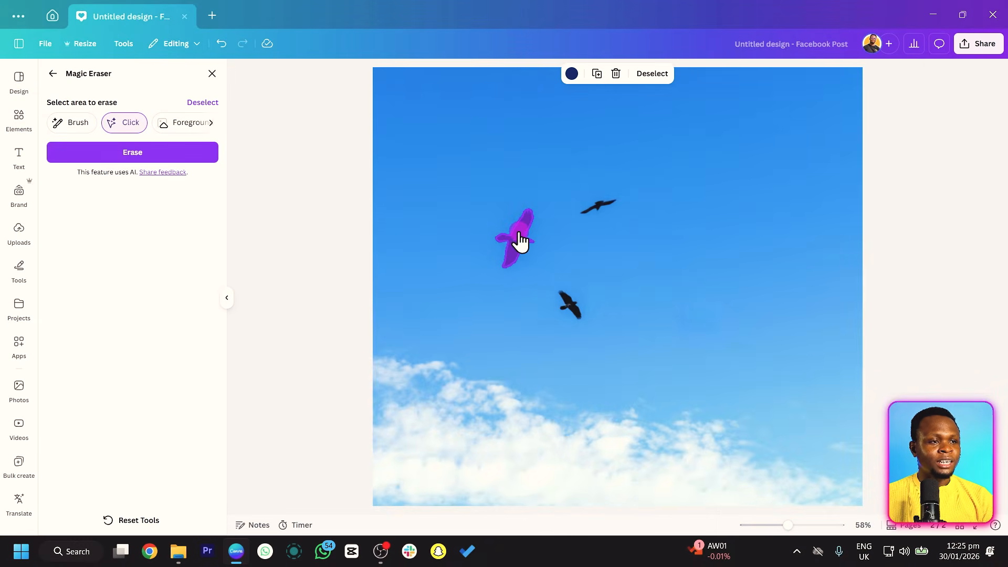
pyautogui.click(167, 154)
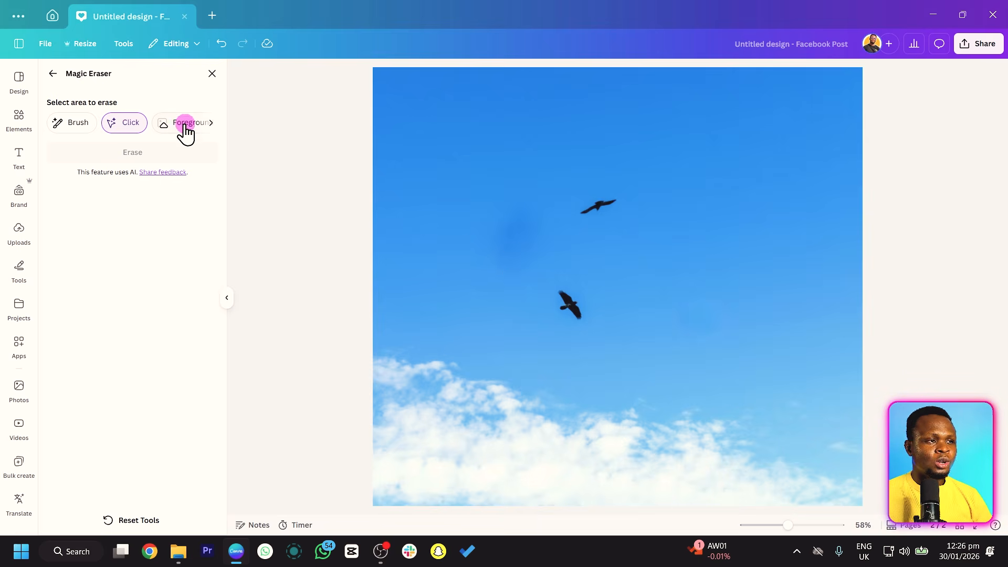
# Select the remaining two birds in the sky photo with Magic Eraser's Foreground option.
pyautogui.click(212, 124)
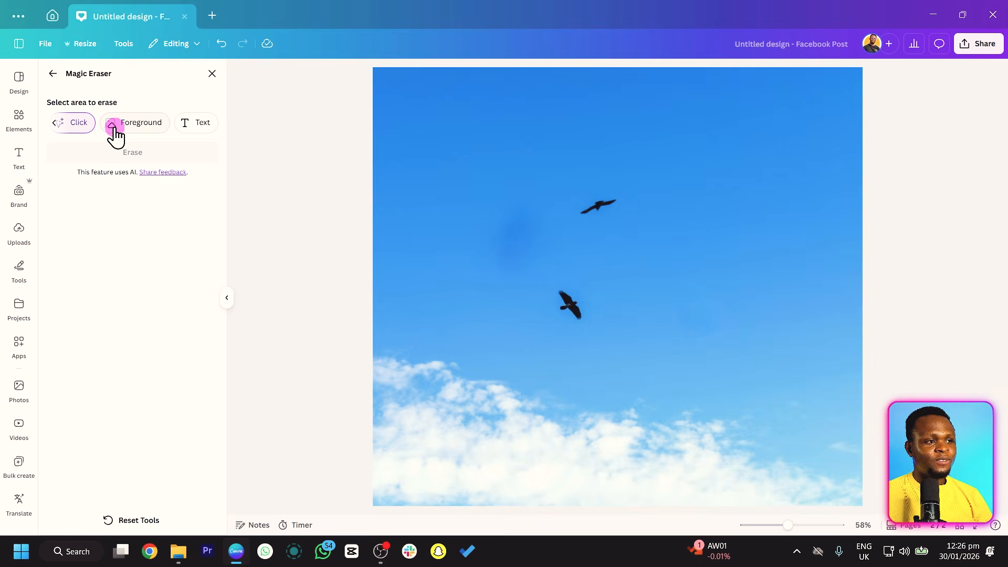
pyautogui.click(117, 129)
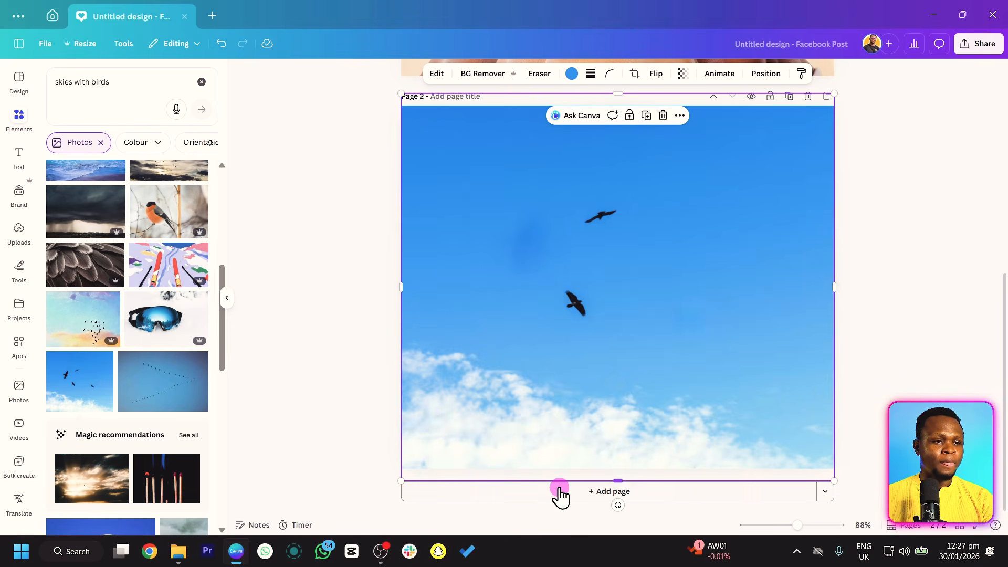
# Add a third page, insert the open-beaked seagull photo, and enlarge it to cover the page.
pyautogui.click(559, 490)
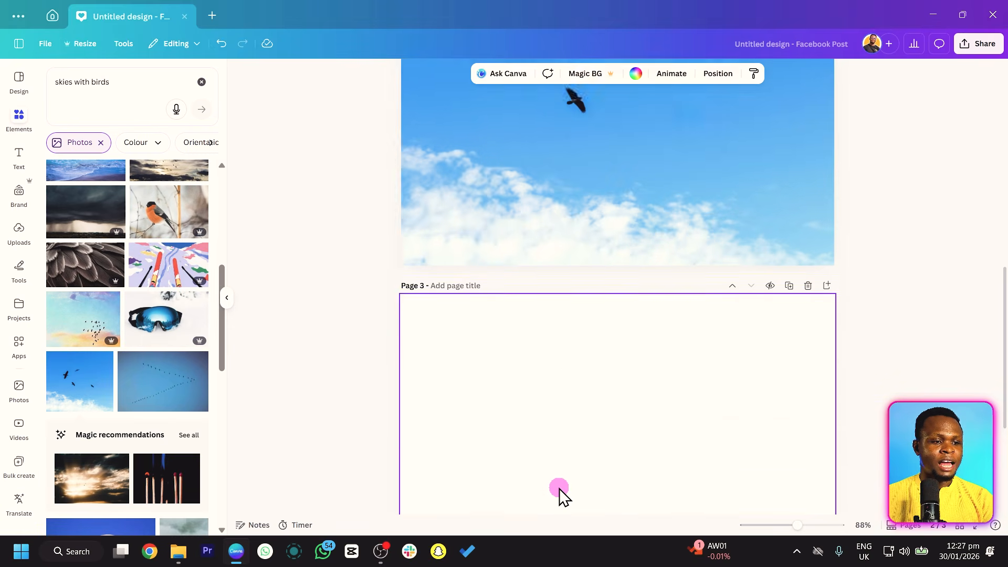
pyautogui.scroll(-6, 160, 340)
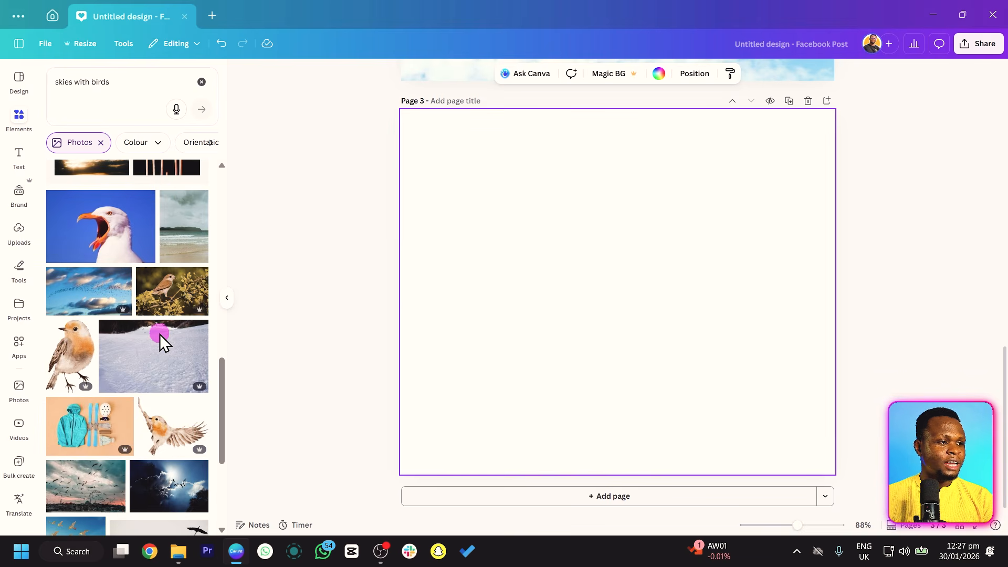
pyautogui.click(100, 236)
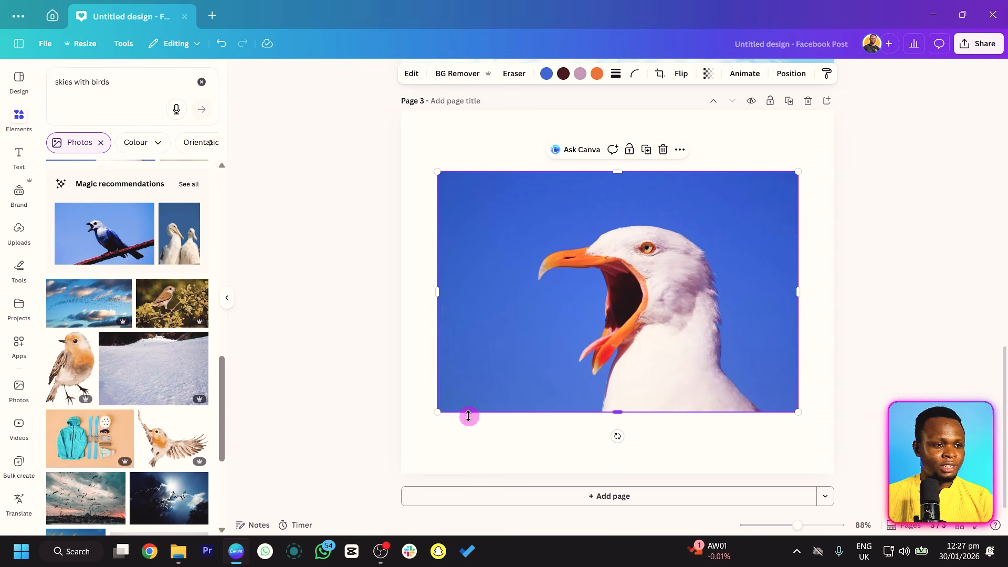
pyautogui.moveTo(440, 412); pyautogui.dragTo(355, 497)
pyautogui.click(311, 378)
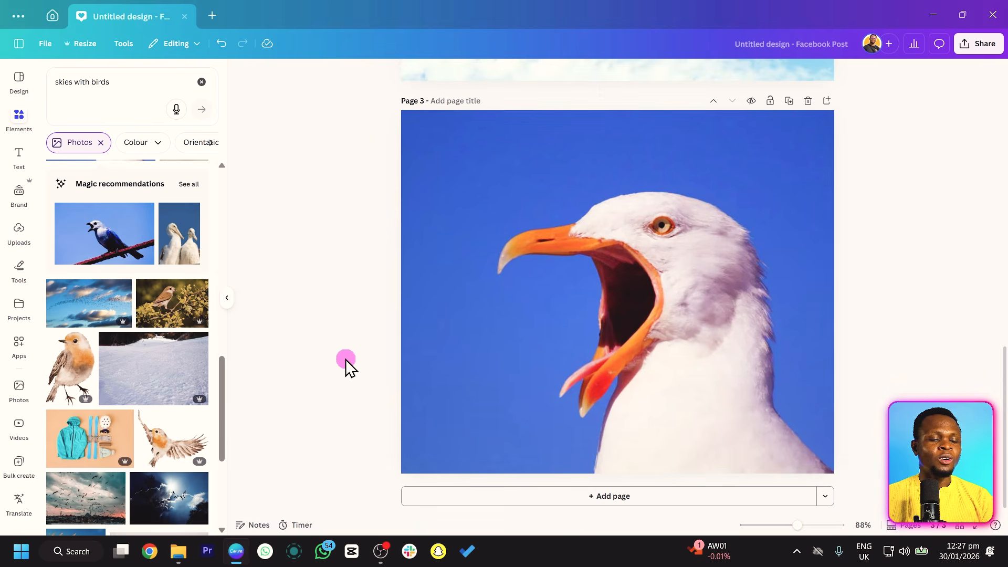
# Separate the seagull from its blue background with Magic Grab, using the Click selection.
pyautogui.click(678, 287)
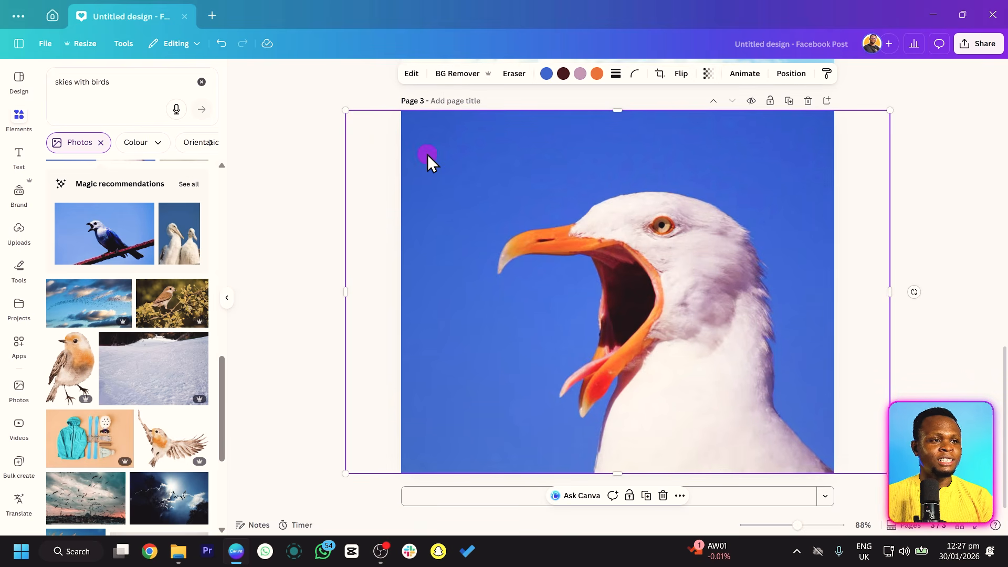
pyautogui.click(411, 74)
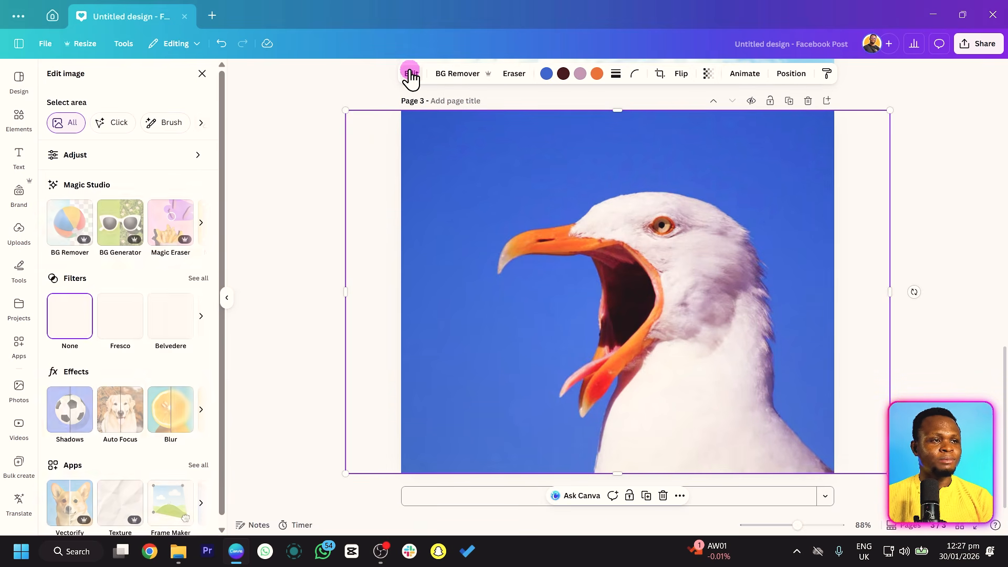
pyautogui.click(200, 223)
pyautogui.click(84, 240)
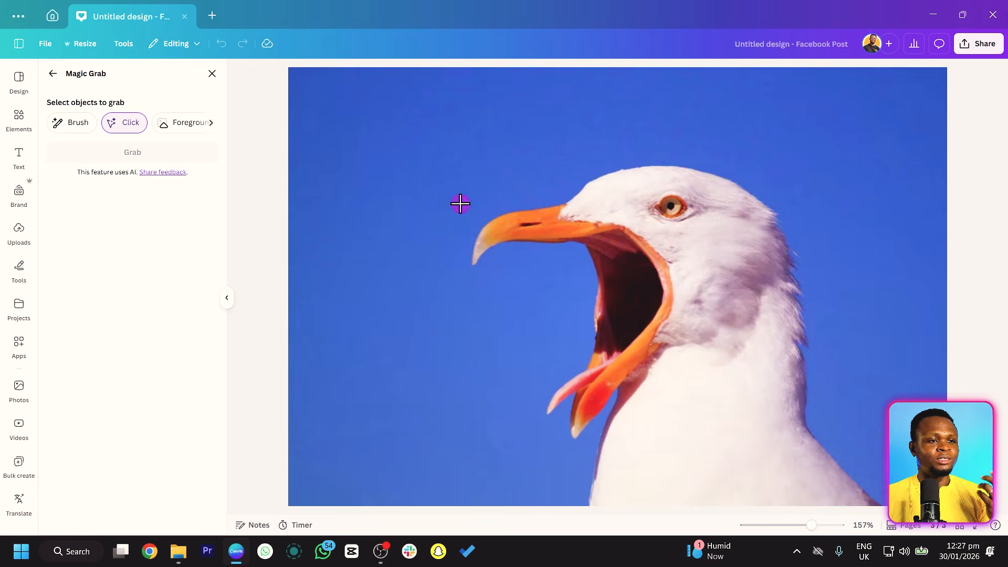
pyautogui.click(714, 289)
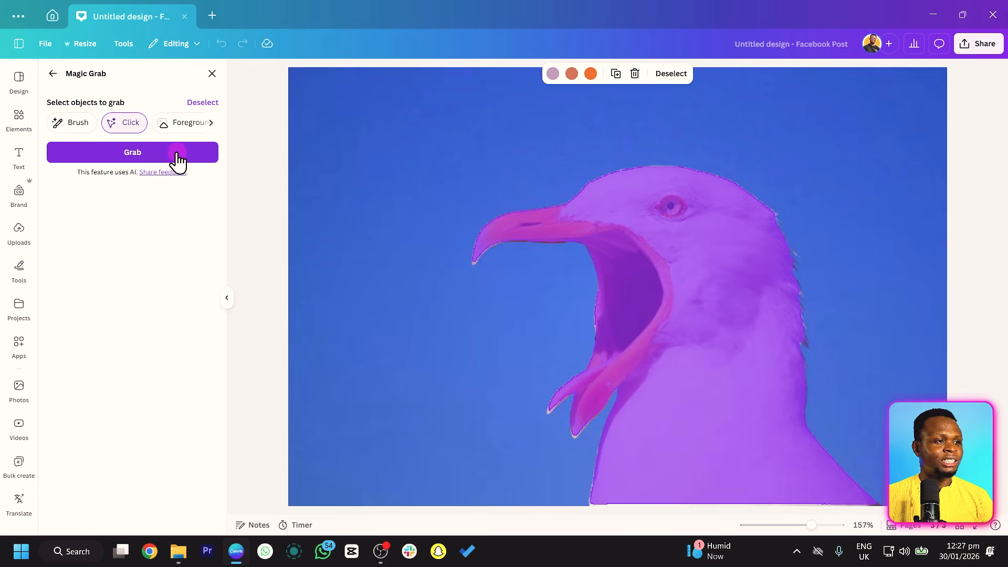
pyautogui.click(169, 153)
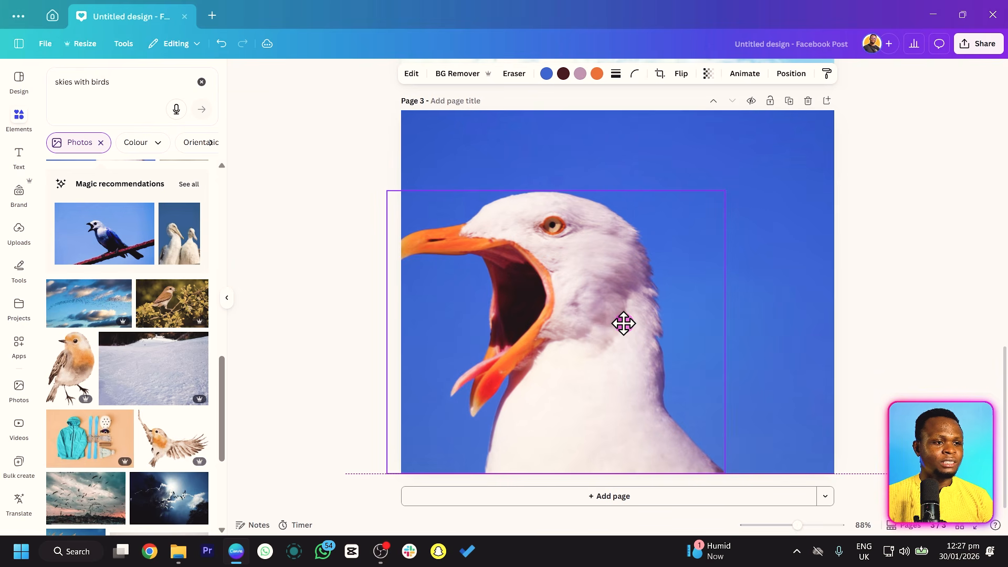
# Move the grabbed seagull to the left side of page 3 and flip it horizontally.
pyautogui.moveTo(623, 323); pyautogui.dragTo(576, 301)
pyautogui.click(681, 74)
pyautogui.click(674, 108)
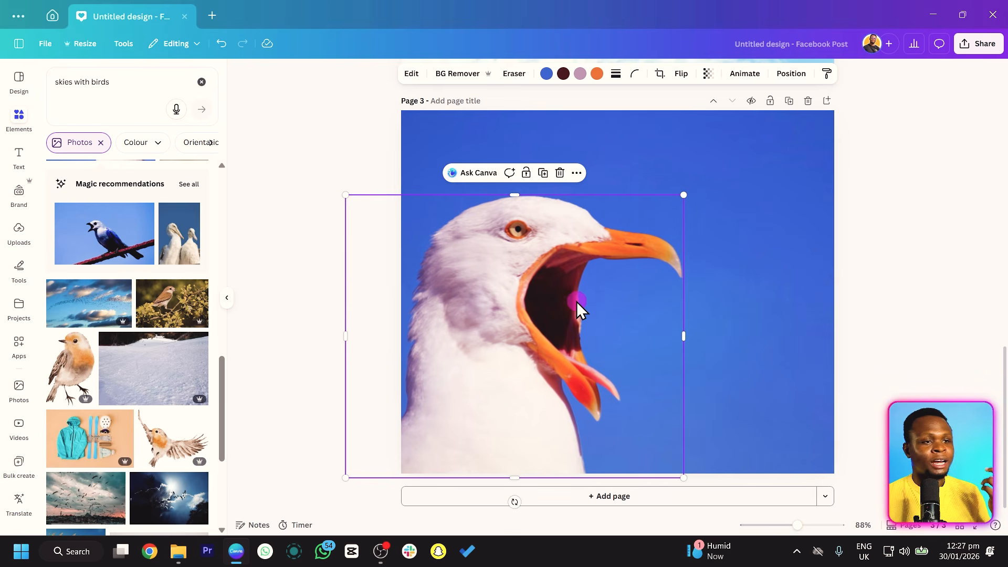
pyautogui.click(828, 101)
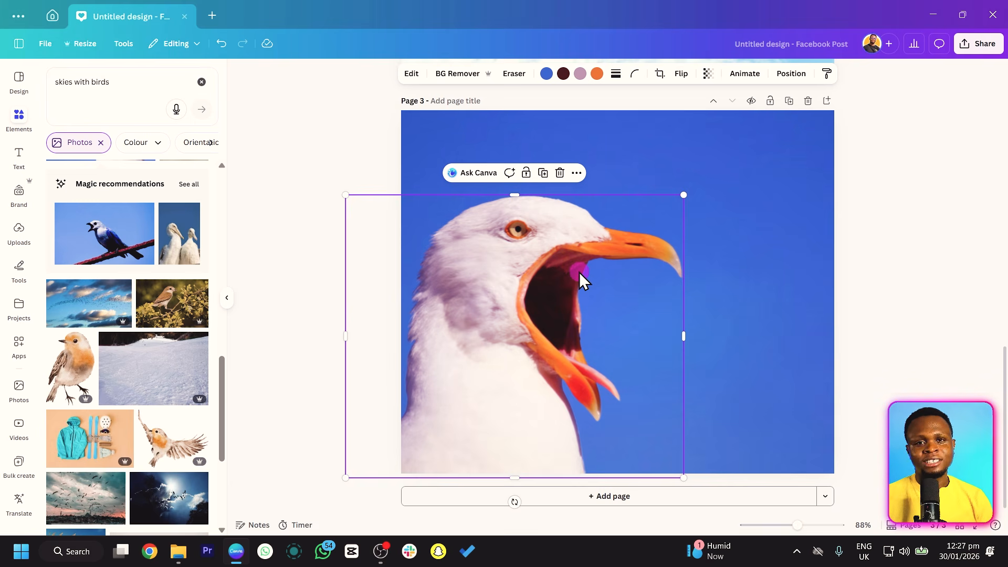
pyautogui.click(780, 273)
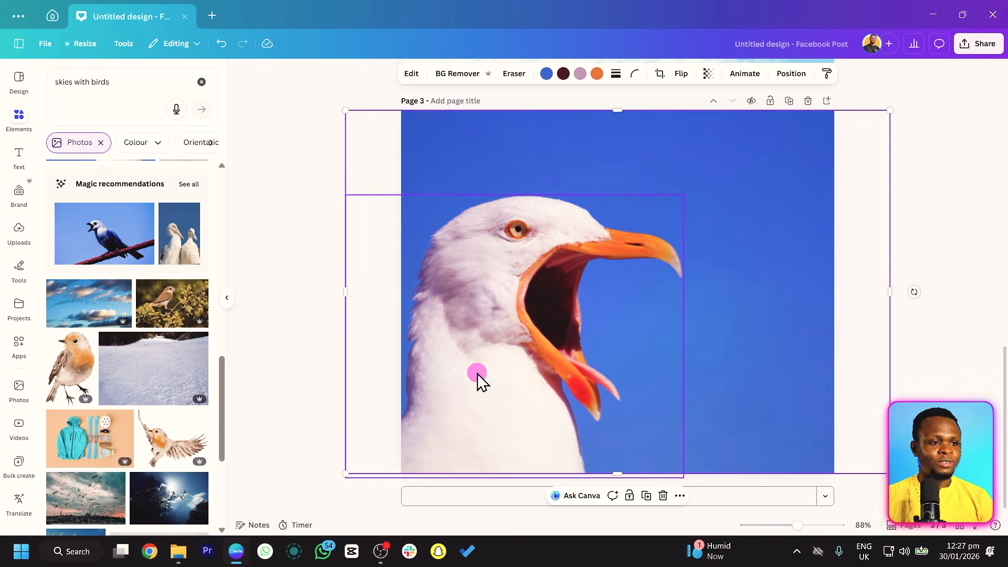
# Add a fourth page and insert the photo of the turquoise jacket and ski gear on an orange background.
pyautogui.click(828, 100)
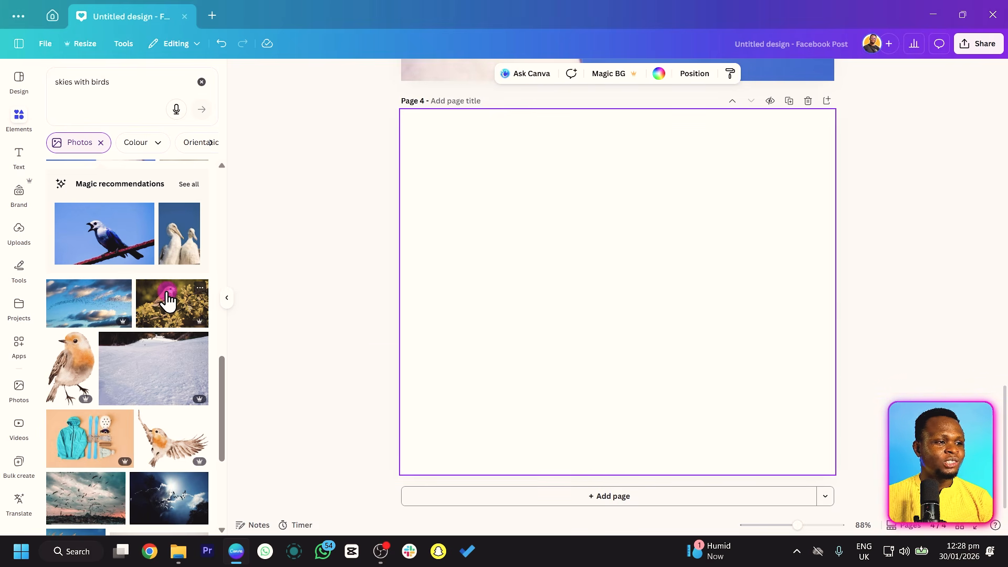
pyautogui.click(63, 453)
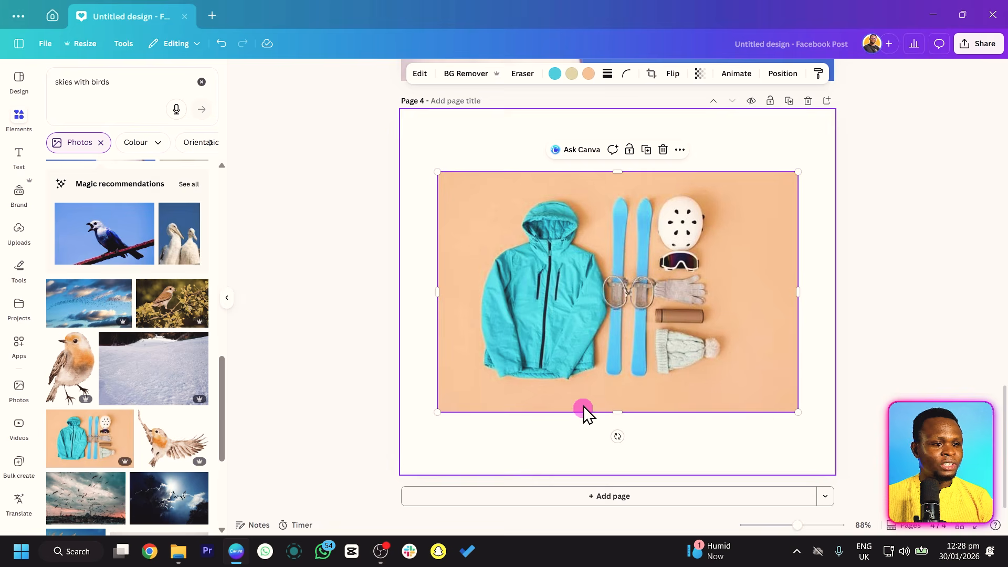
# Enlarge the jacket and ski gear photo to cover page 4 and open Magic Grab for it.
pyautogui.moveTo(439, 418); pyautogui.dragTo(352, 506)
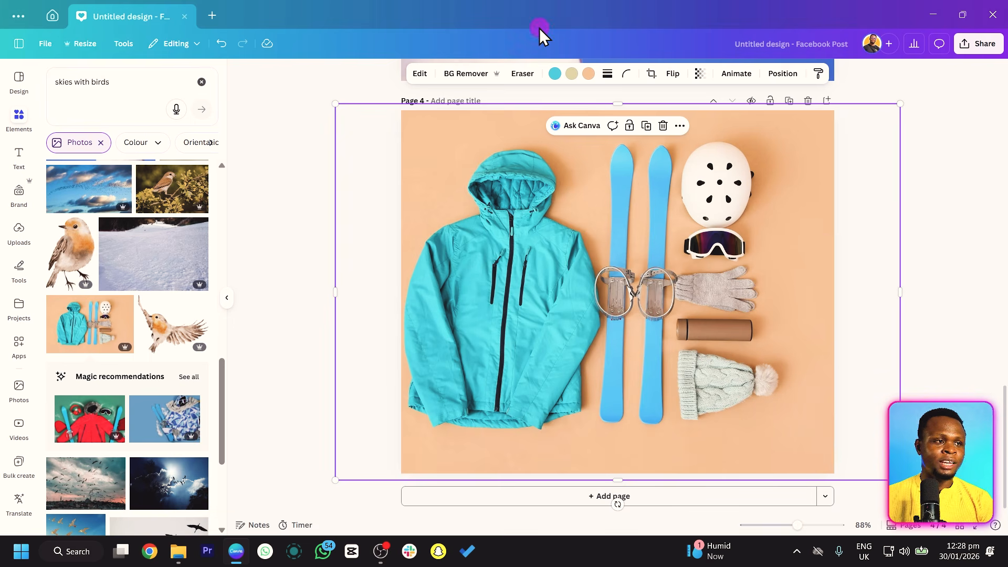
pyautogui.click(416, 76)
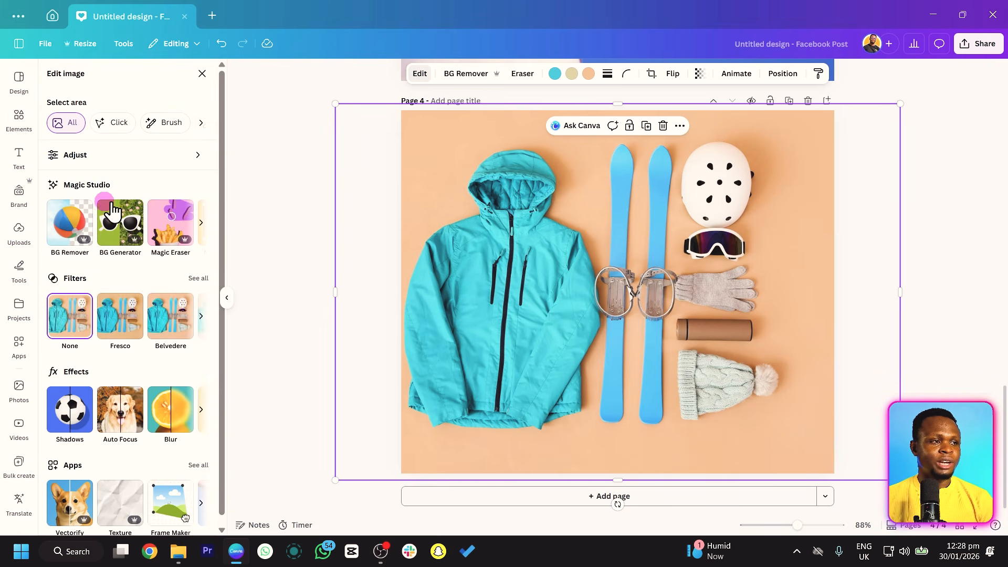
pyautogui.click(200, 225)
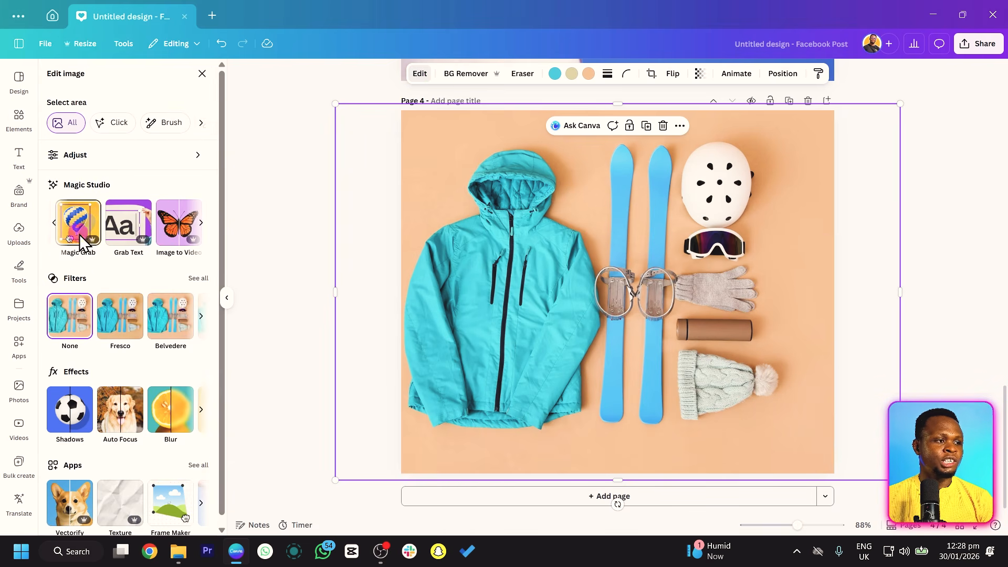
pyautogui.click(79, 233)
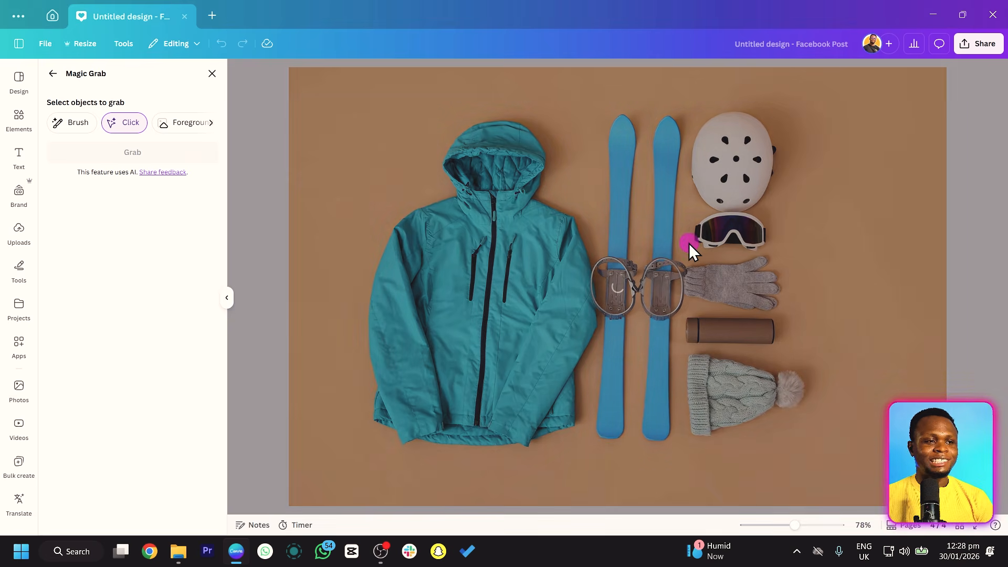
pyautogui.click(567, 339)
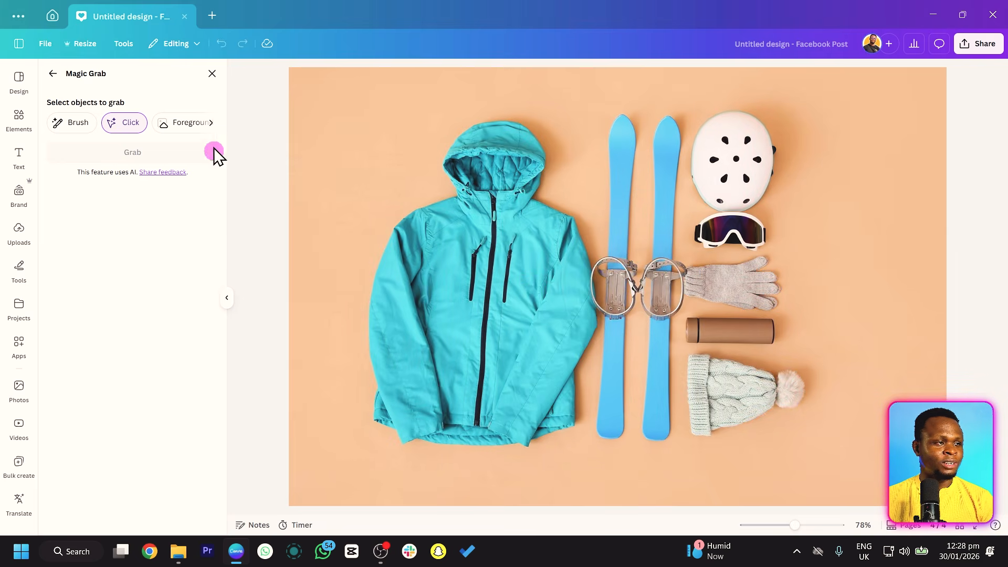
# Grab the upper-left vent hole of the white helmet with the Magic Grab brush at size 13 and move it onto the lower jacket.
pyautogui.click(68, 127)
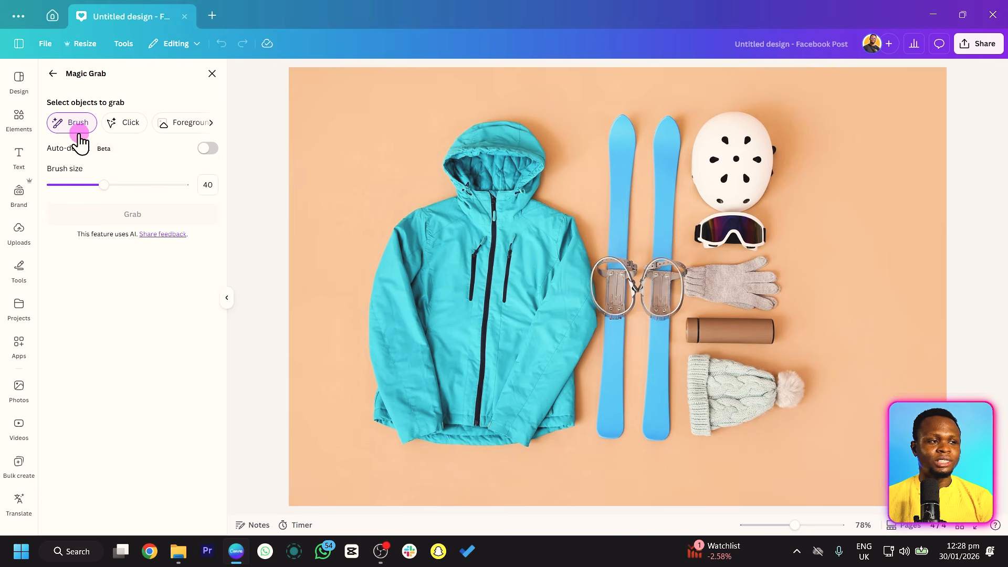
pyautogui.moveTo(104, 185); pyautogui.dragTo(68, 187)
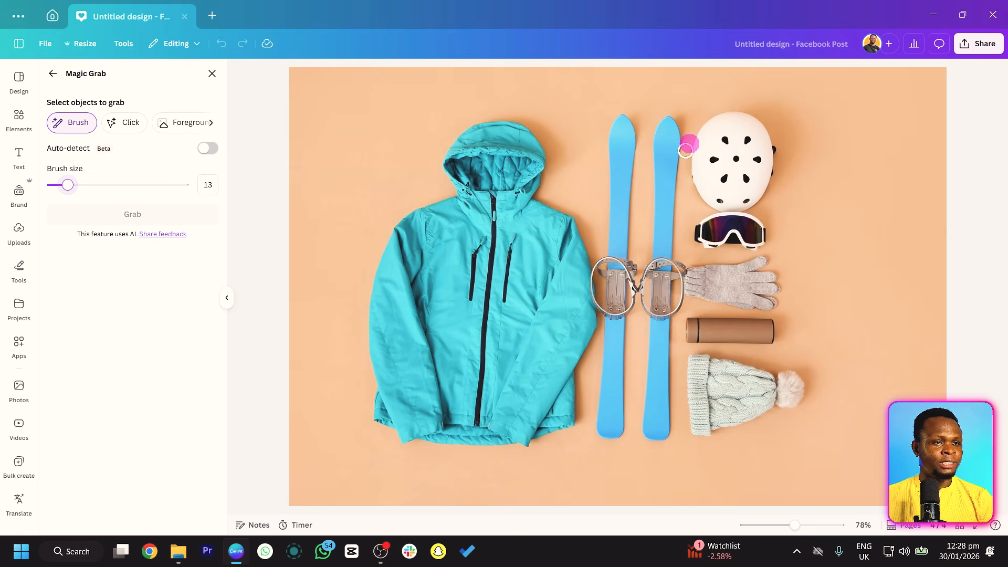
pyautogui.click(725, 139)
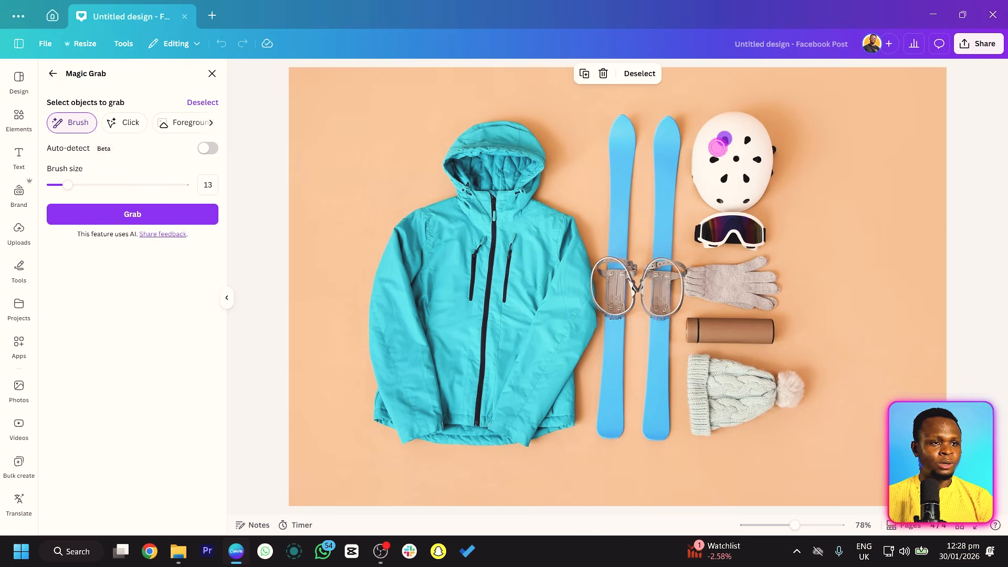
pyautogui.click(152, 216)
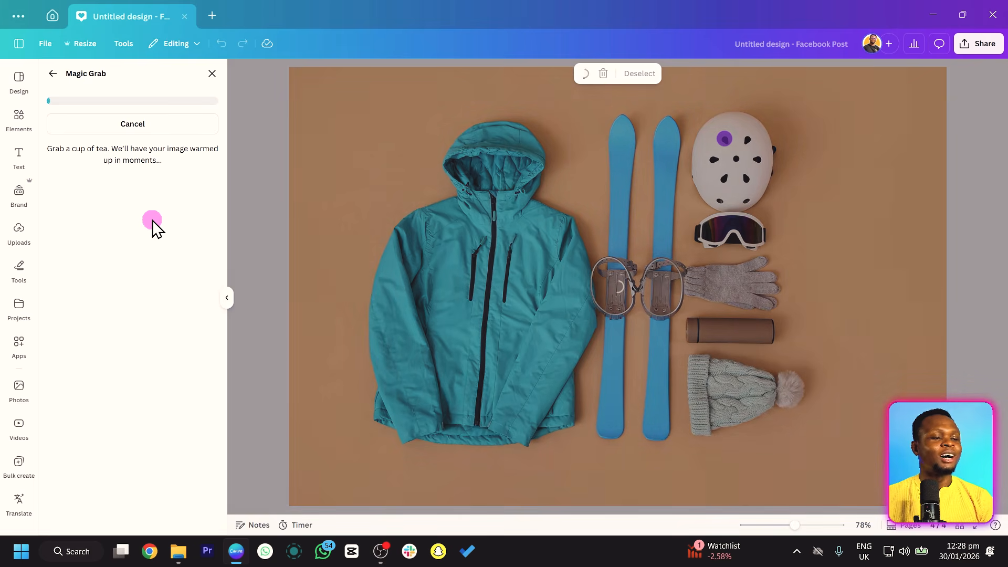
pyautogui.click(523, 257)
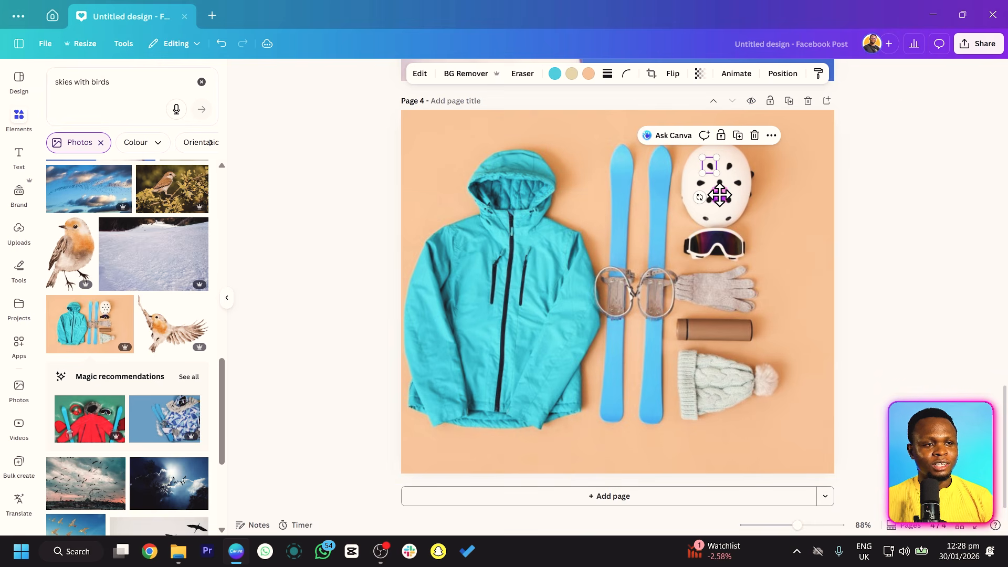
pyautogui.moveTo(719, 197); pyautogui.dragTo(487, 407)
pyautogui.click(463, 462)
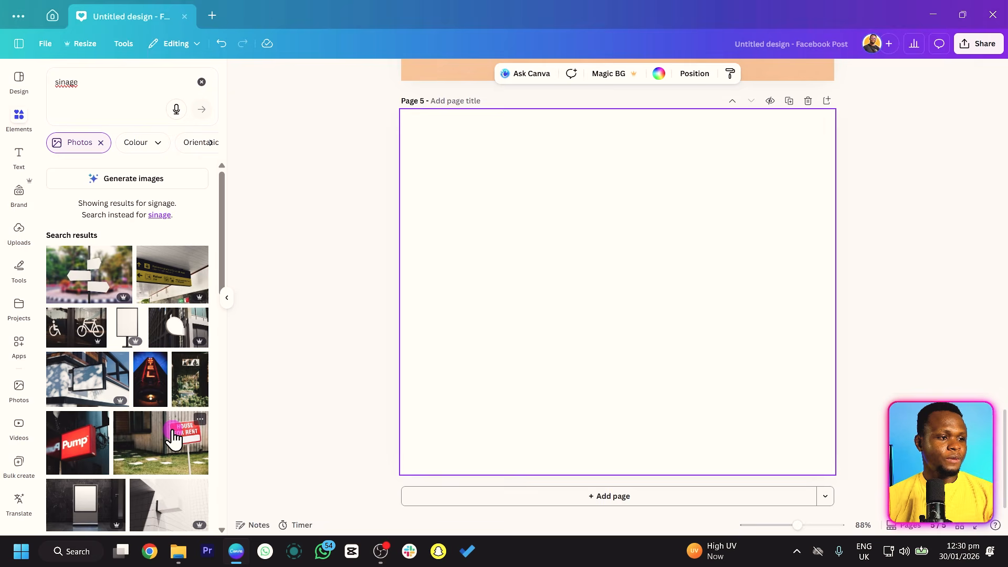
# Insert the red House For Rent sign photo on page 5 and enlarge it to span the page width.
pyautogui.click(173, 437)
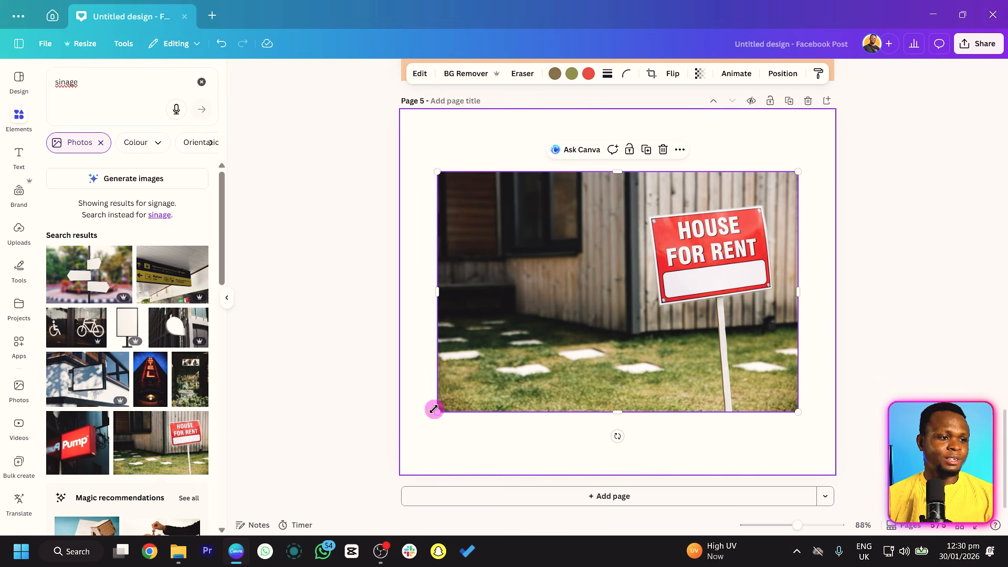
pyautogui.moveTo(436, 413); pyautogui.dragTo(384, 442)
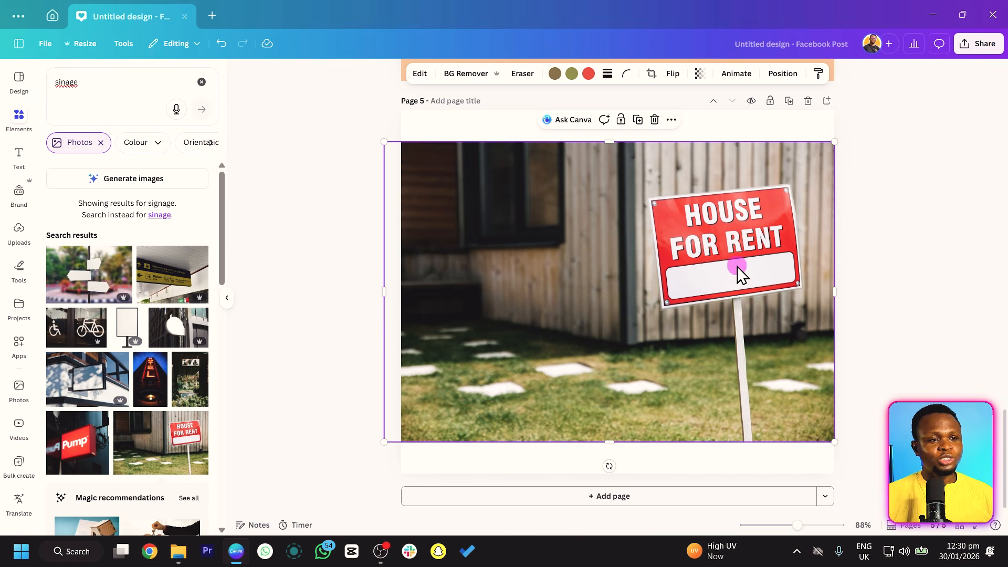
# Extract the HOUSE FOR RENT wording from the sign photo as editable text with Grab Text, using the Click selection.
pyautogui.click(420, 74)
pyautogui.click(202, 222)
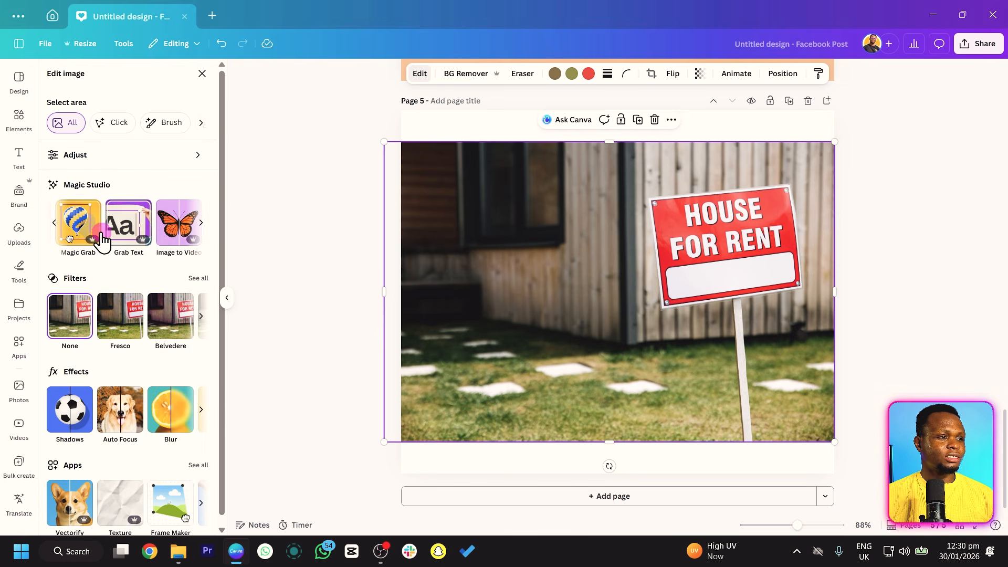
pyautogui.click(126, 231)
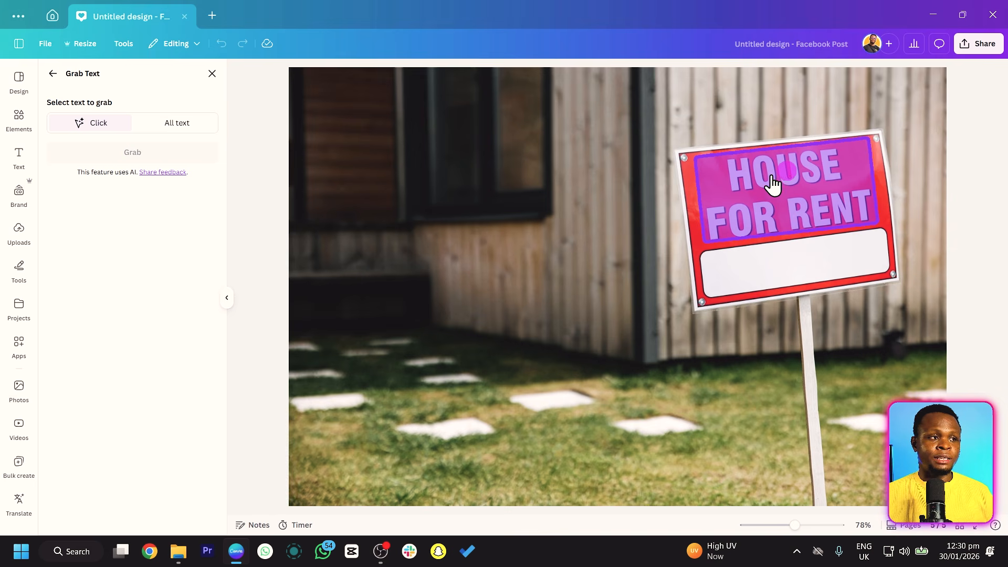
pyautogui.click(772, 180)
pyautogui.click(152, 157)
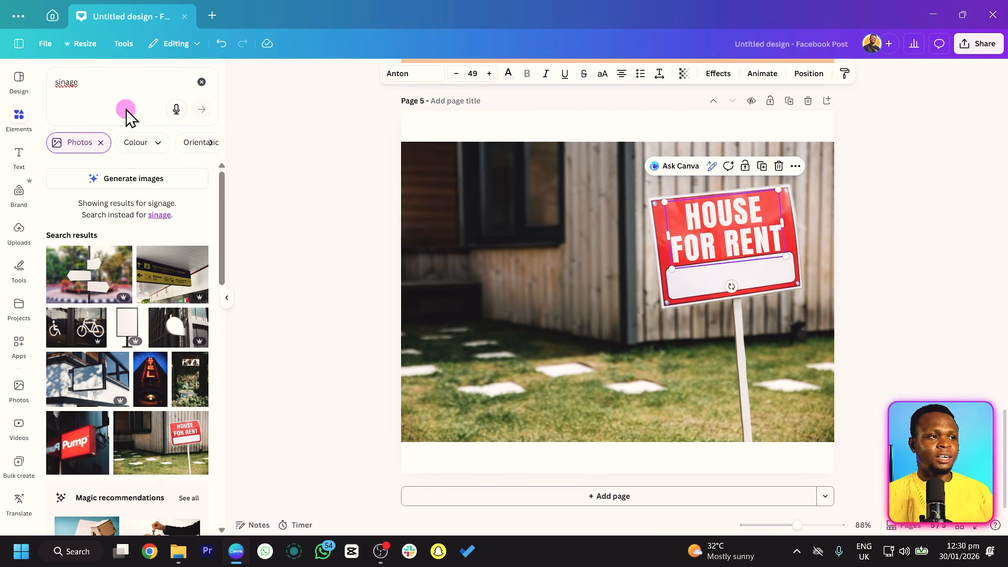
# Replace the word RENT with SALE in the grabbed sign text.
pyautogui.doubleClick(756, 238)
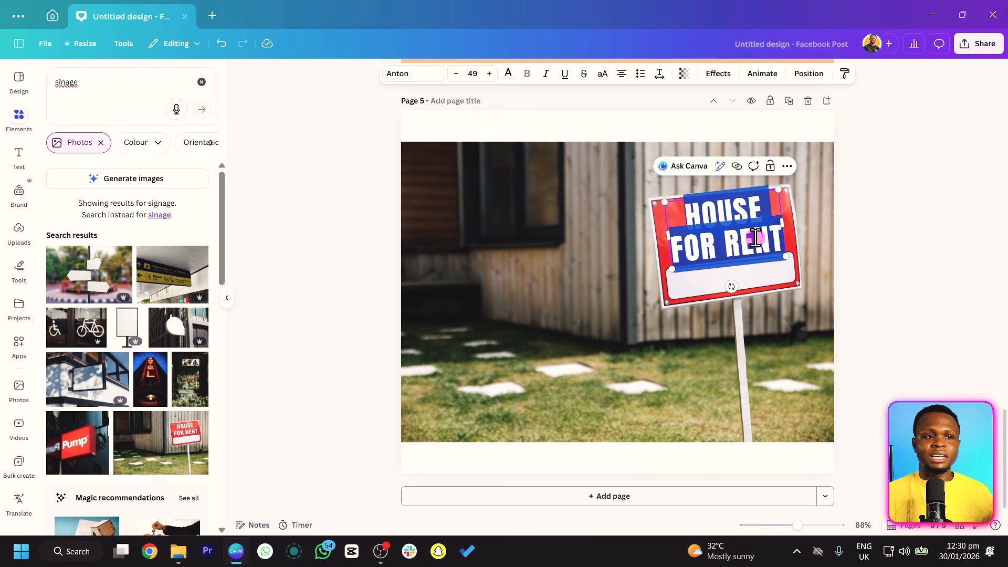
pyautogui.click(711, 251)
pyautogui.moveTo(729, 241); pyautogui.dragTo(776, 240)
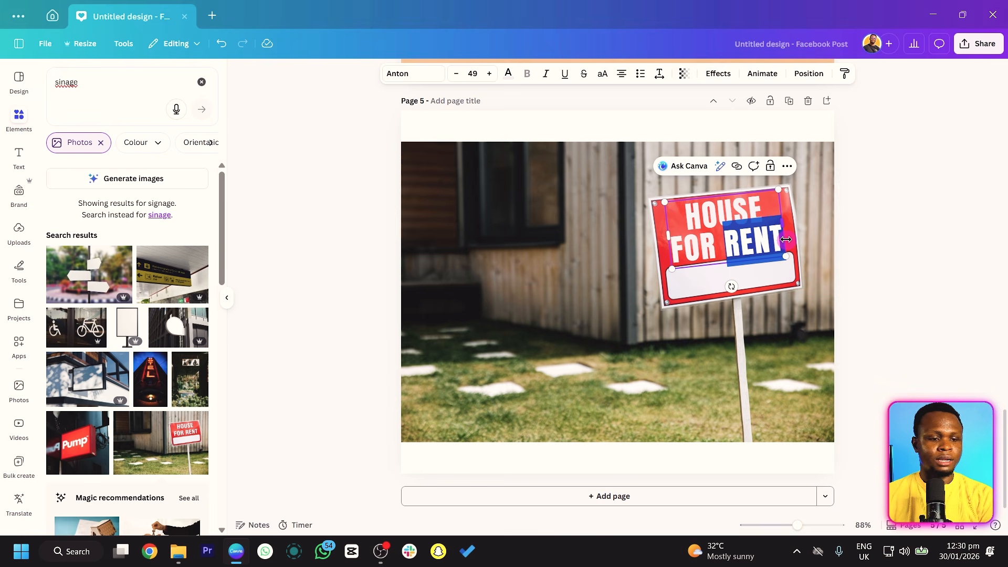
pyautogui.press('capslock')
pyautogui.write('SLE')
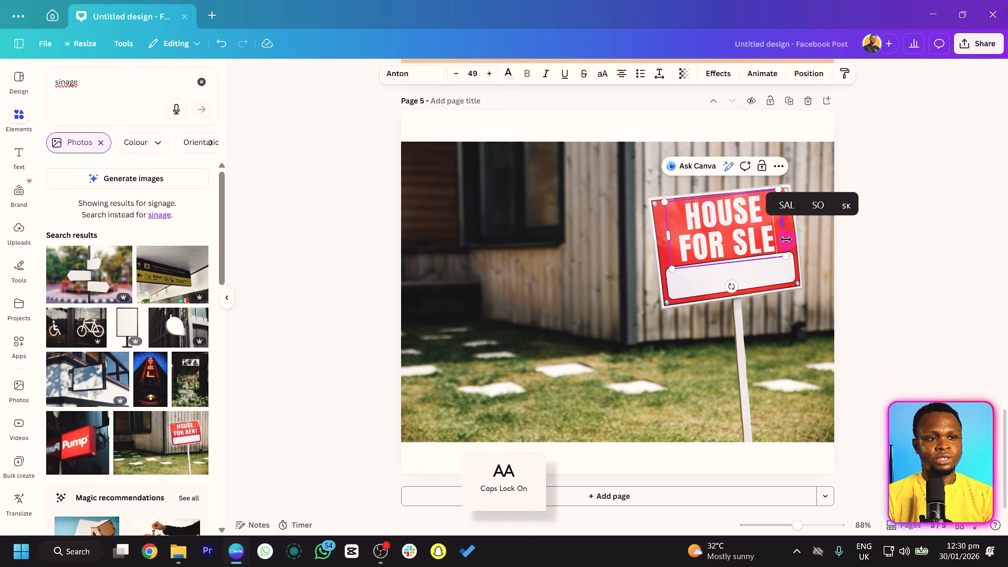
pyautogui.press('BackSpace')
pyautogui.press('BackSpace')
pyautogui.write('ALE')
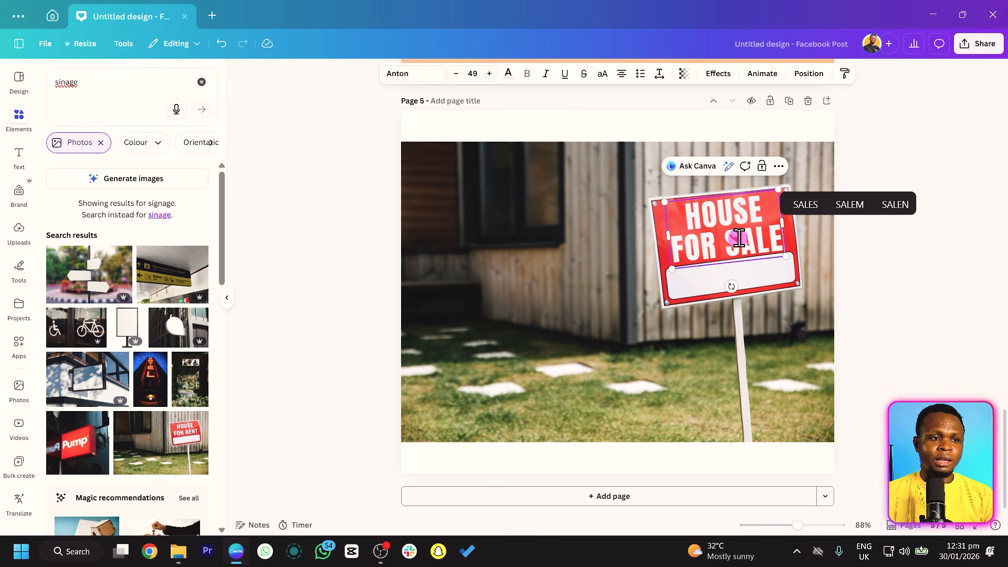
# Apply an Outline effect to the HOUSE FOR SALE text with thickness 29 and a black outline colour.
pyautogui.click(720, 73)
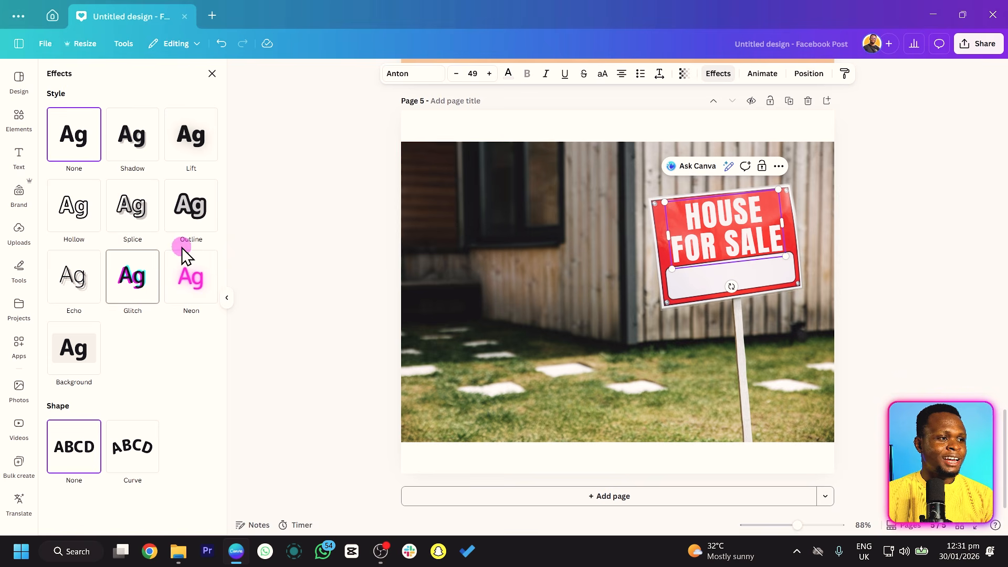
pyautogui.click(199, 223)
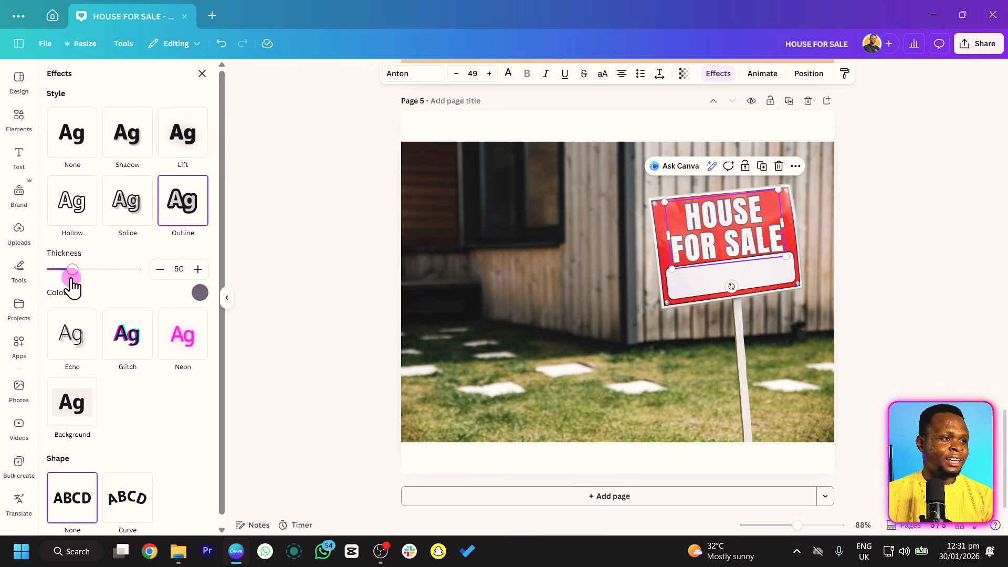
pyautogui.click(200, 293)
pyautogui.click(53, 438)
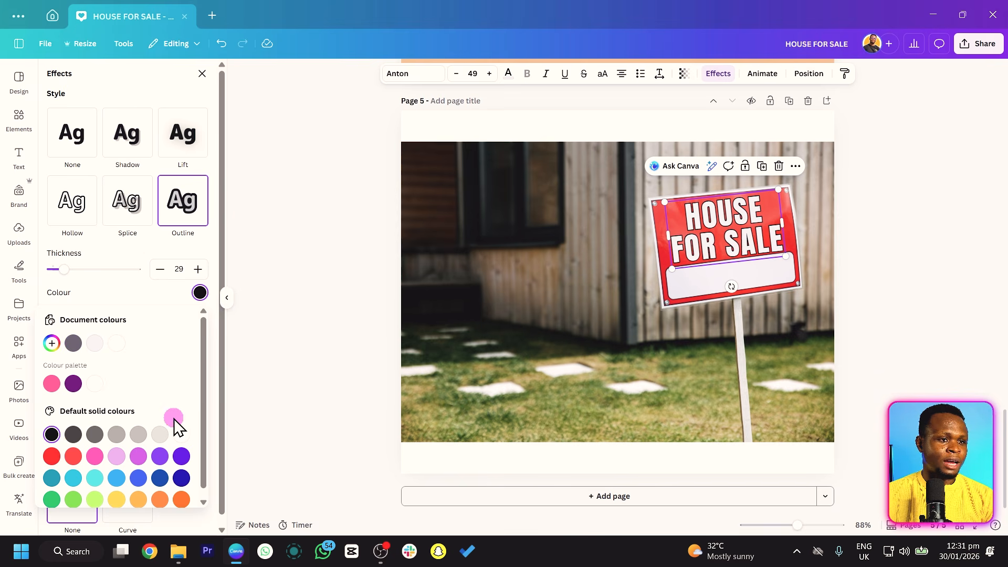
pyautogui.click(330, 383)
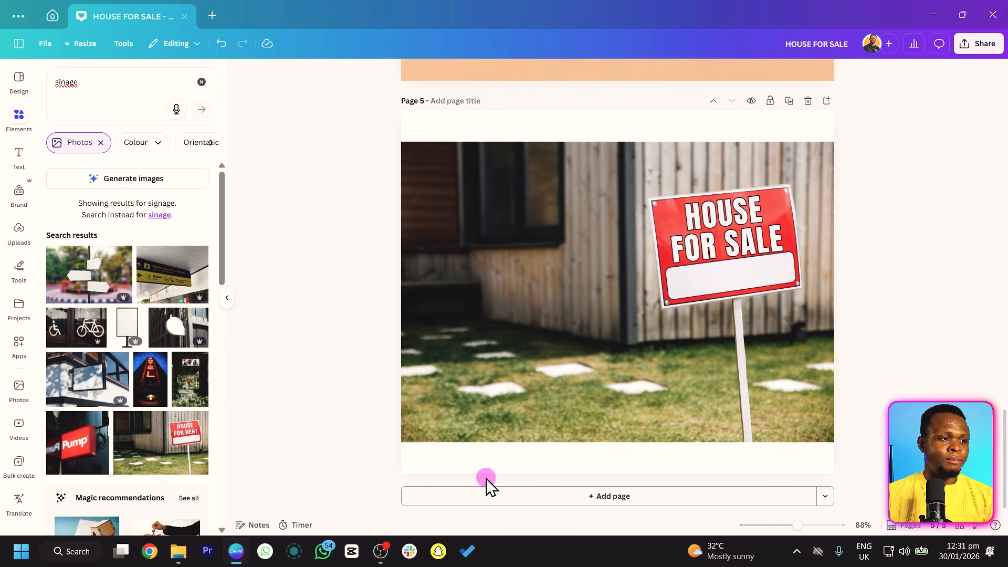
# Place the original House For Rent photo over the left half of page 5 for comparison and reduce the HOUSE FOR SALE text to size 45.8.
pyautogui.moveTo(174, 444); pyautogui.dragTo(394, 300)
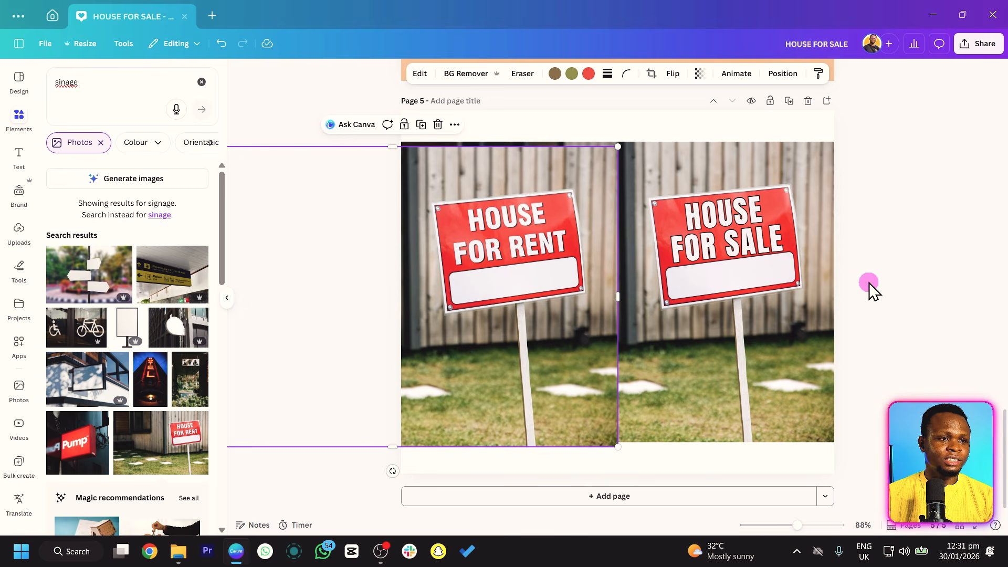
pyautogui.click(908, 269)
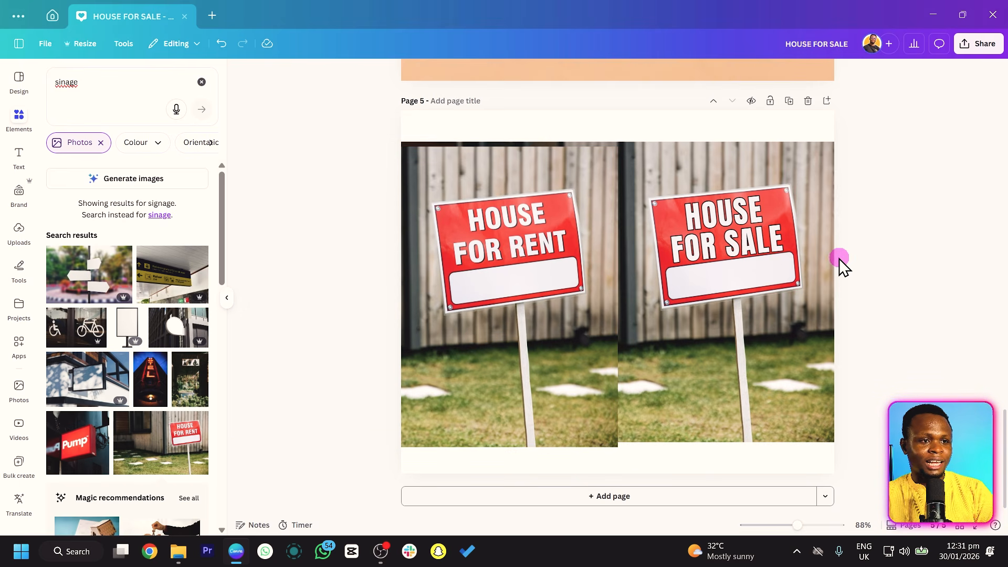
pyautogui.click(782, 254)
pyautogui.click(909, 259)
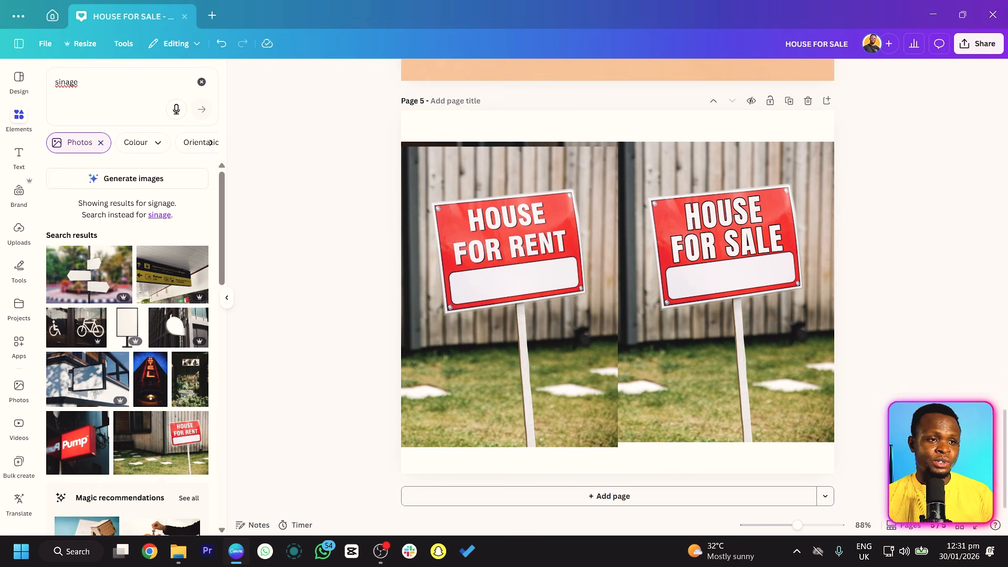
pyautogui.click(773, 252)
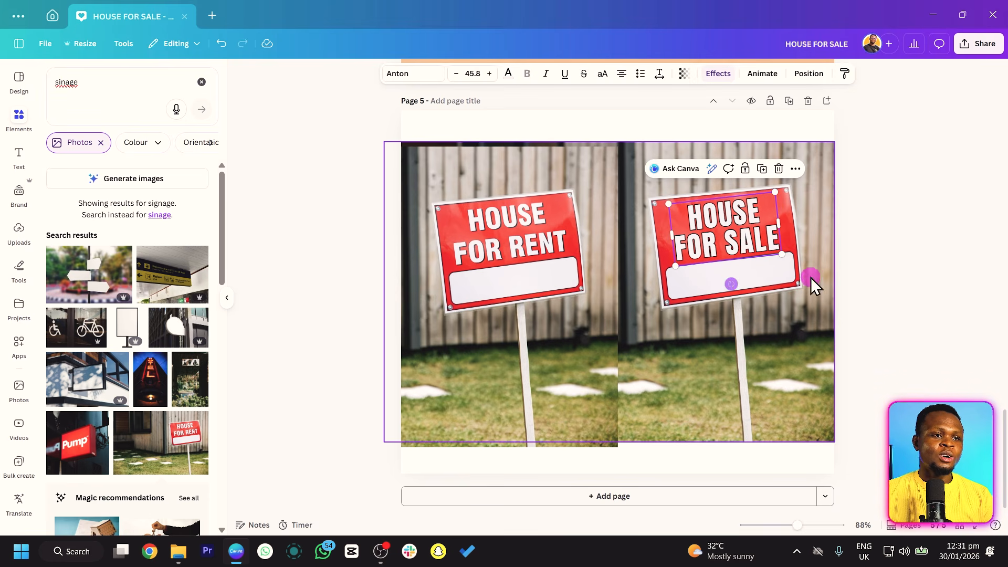
pyautogui.click(916, 247)
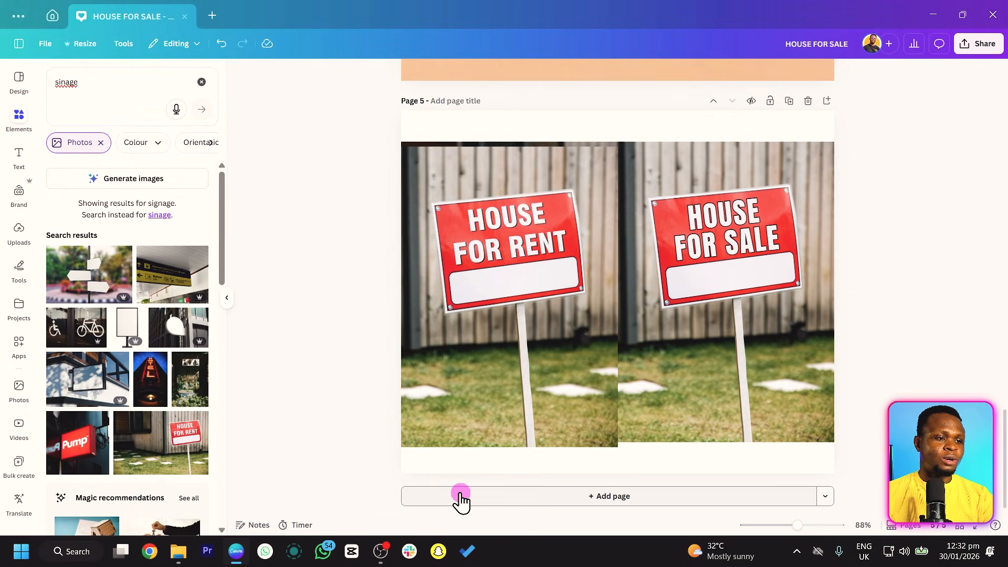
# Add a sixth page and search the elements for BIRDS, showing all photo results.
pyautogui.click(459, 496)
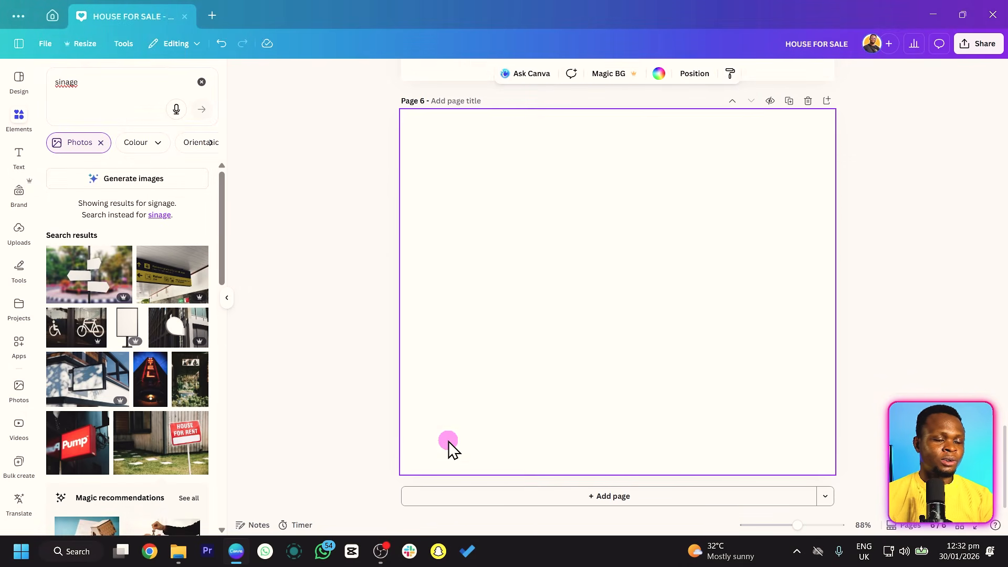
pyautogui.click(207, 85)
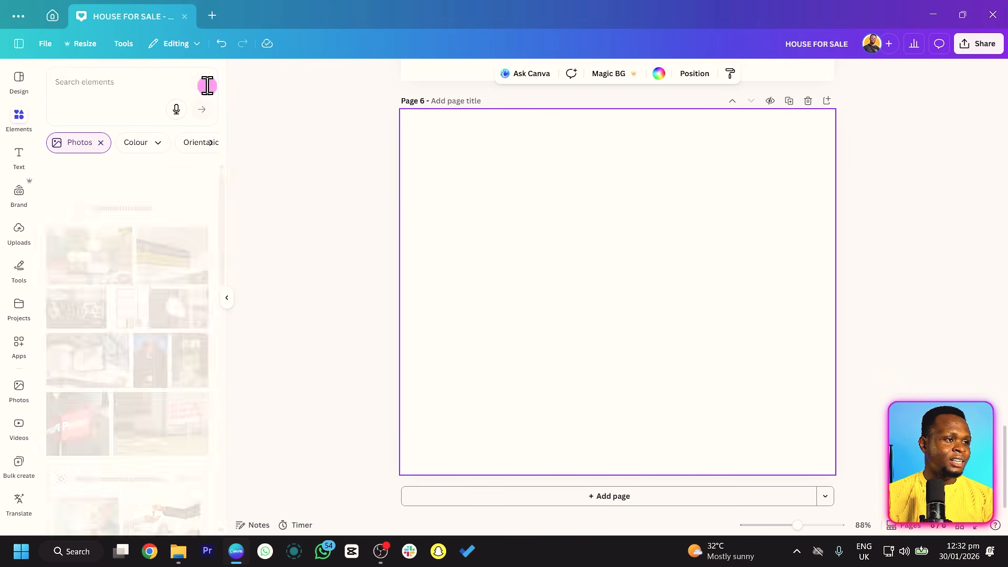
pyautogui.click(122, 89)
pyautogui.write('GIR')
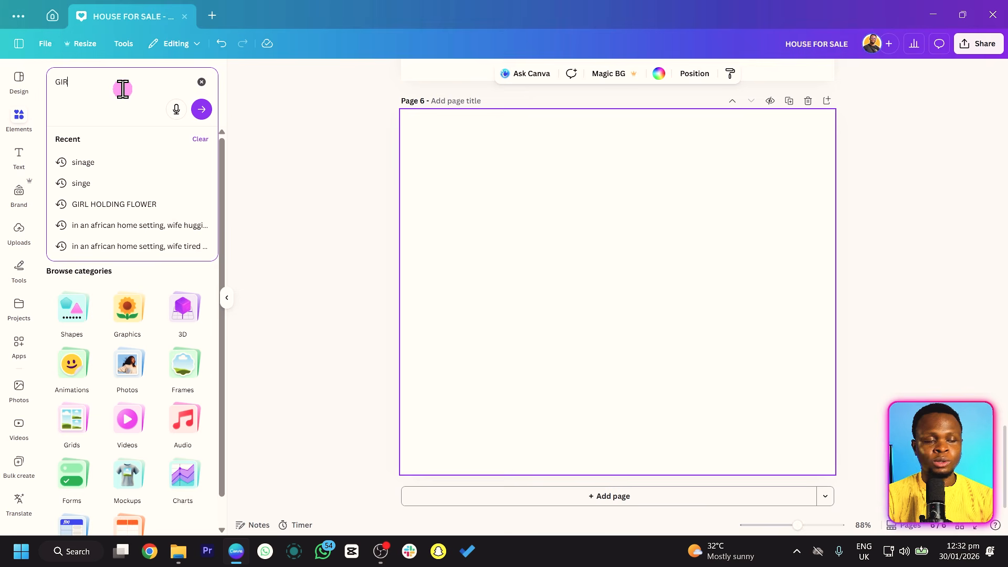
pyautogui.press('BackSpace')
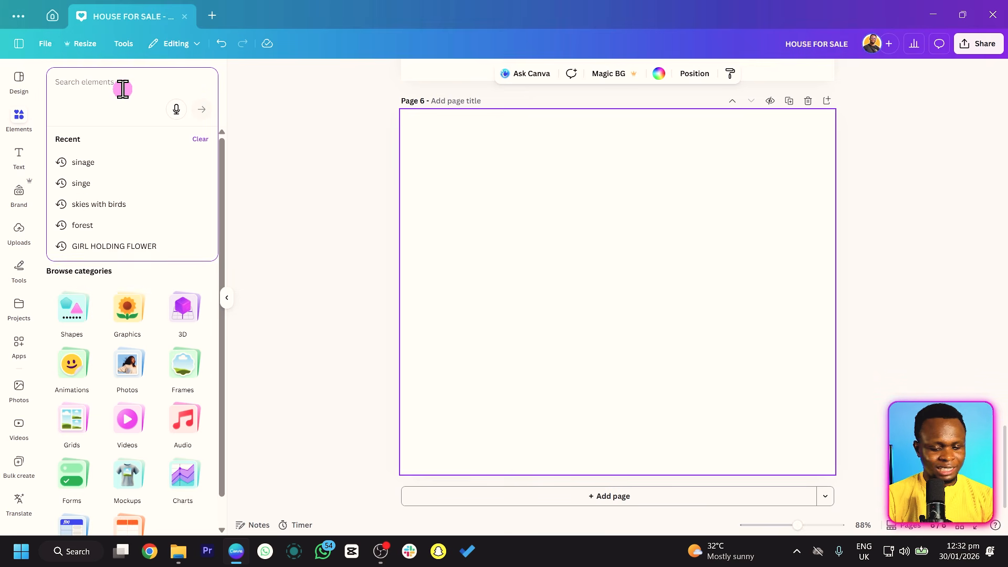
pyautogui.write('BIRDS')
pyautogui.press('Return')
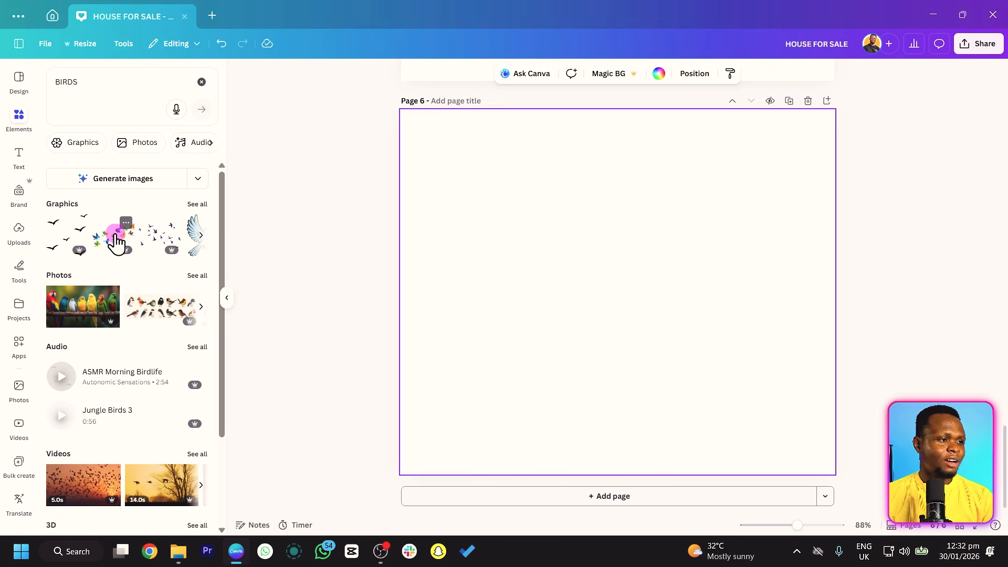
pyautogui.click(195, 276)
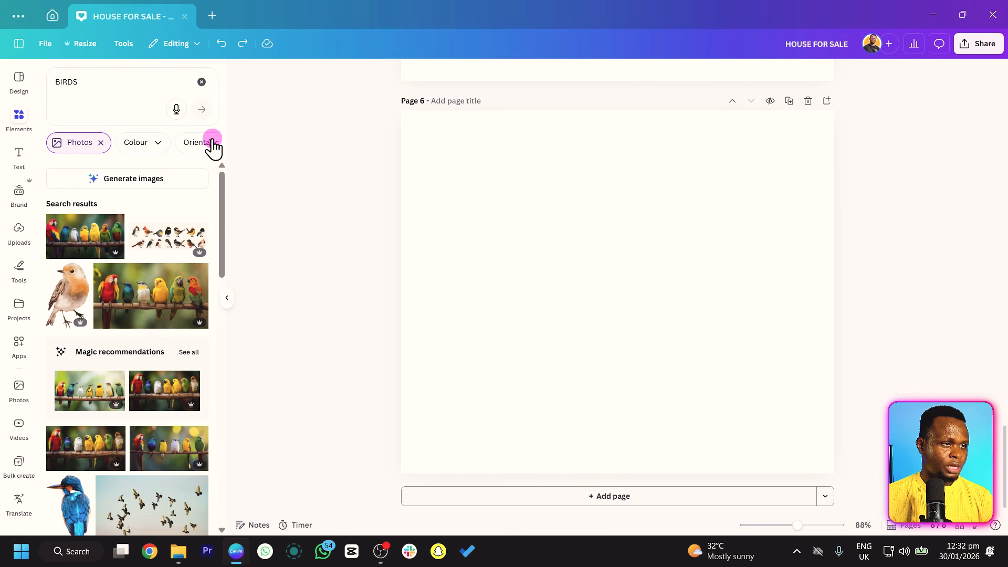
# Filter the BIRDS photo results by price to show only Free images.
pyautogui.click(213, 143)
pyautogui.click(152, 143)
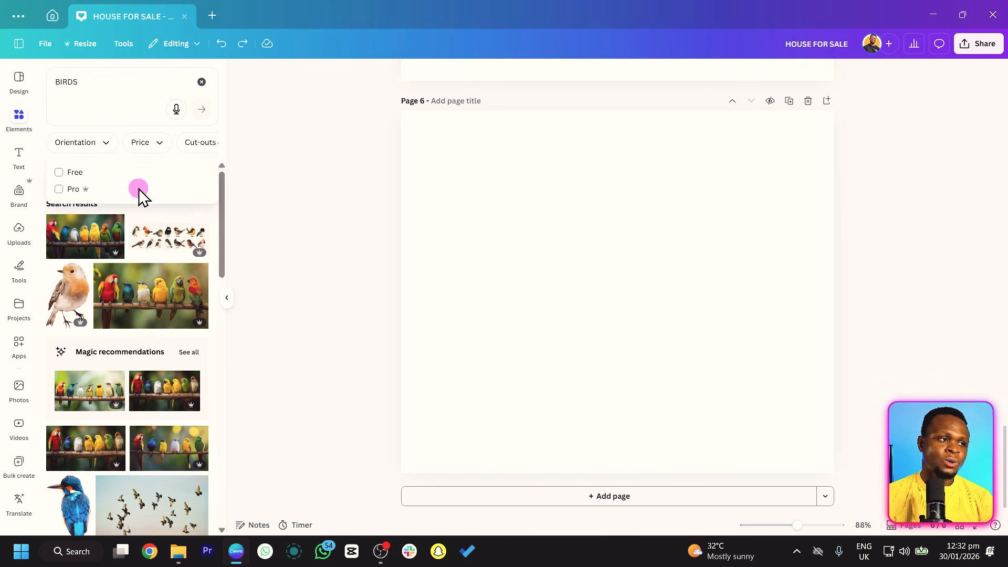
pyautogui.click(60, 173)
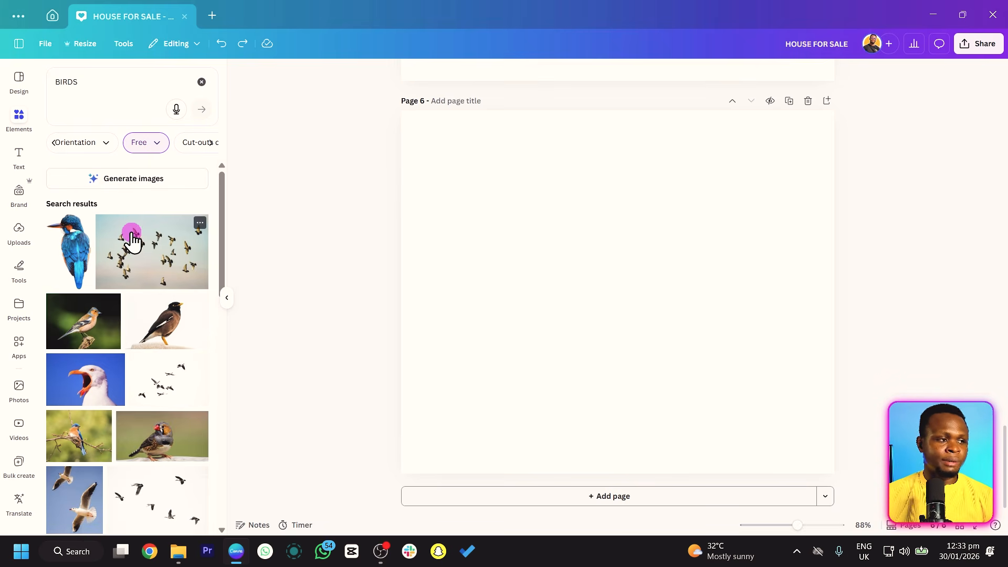
# Place the photo of the bird flock in a pale blue sky on page 6 and enlarge it to the full page width.
pyautogui.scroll(-1, 132, 234)
pyautogui.scroll(-2, 202, 343)
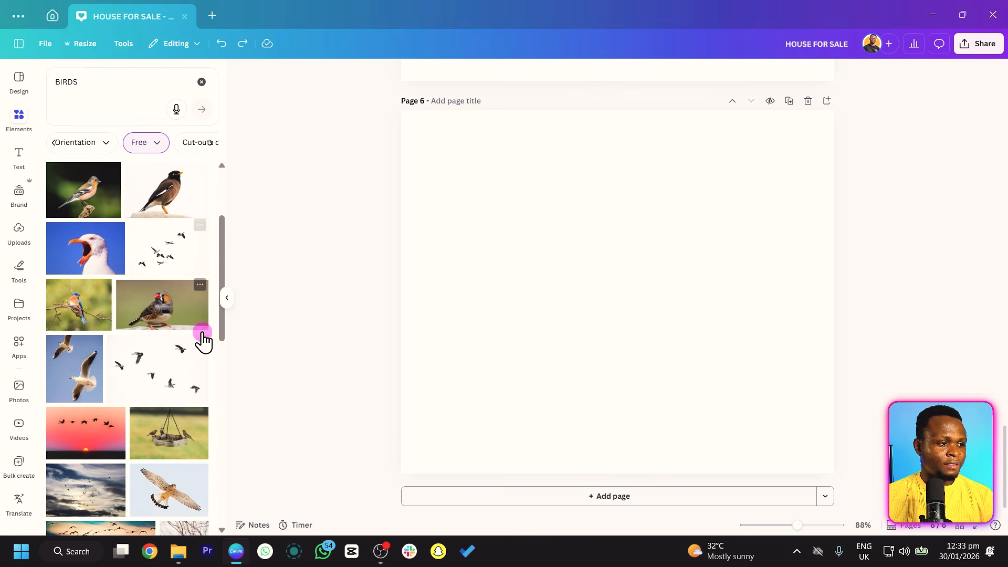
pyautogui.scroll(-1, 185, 432)
pyautogui.scroll(5, 183, 427)
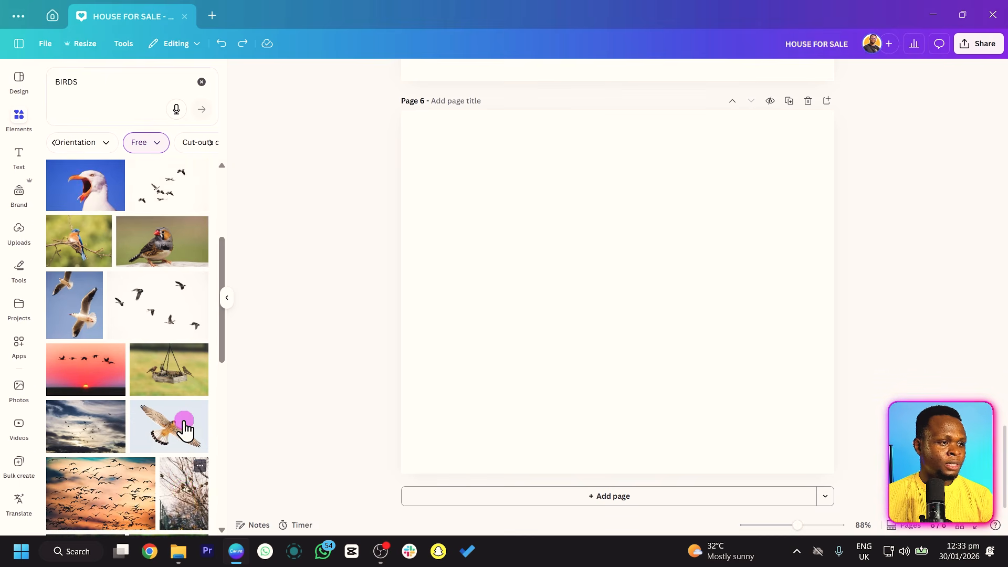
pyautogui.click(128, 252)
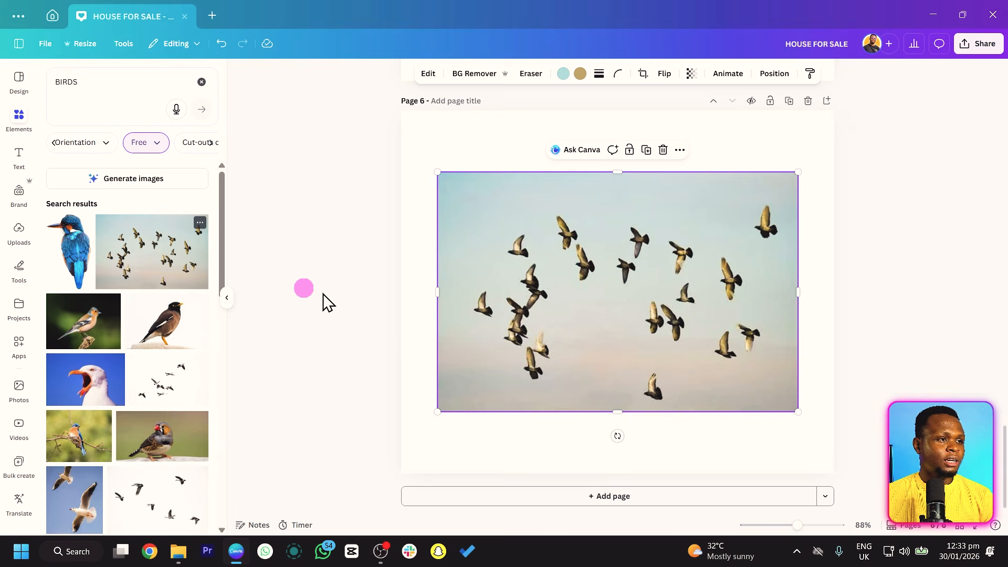
pyautogui.moveTo(436, 409); pyautogui.dragTo(400, 436)
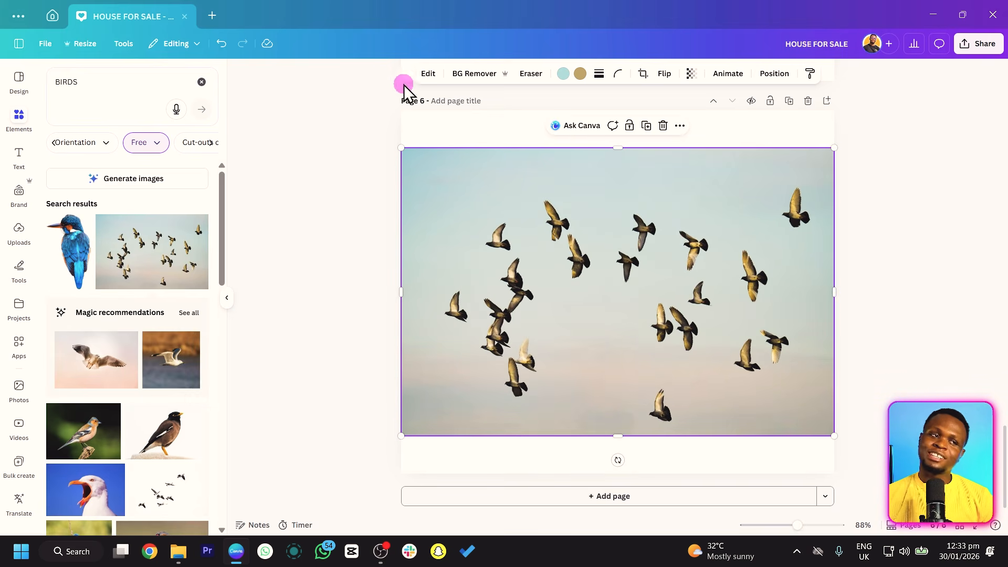
# Generate a 3 second video from the flock photo with the Smart Image to Video setting, add it to page 6 and play it.
pyautogui.click(428, 75)
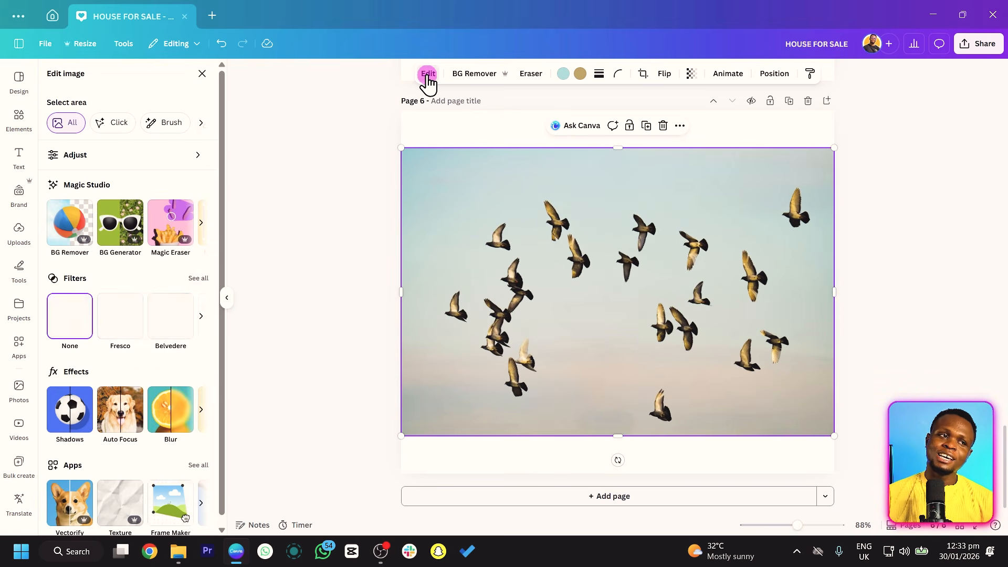
pyautogui.click(200, 227)
pyautogui.click(183, 231)
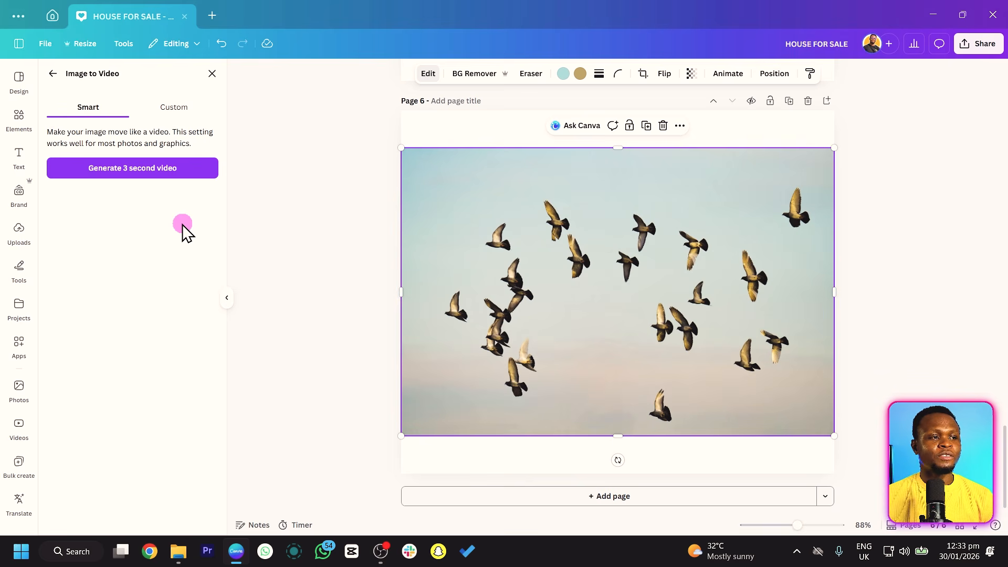
pyautogui.click(188, 168)
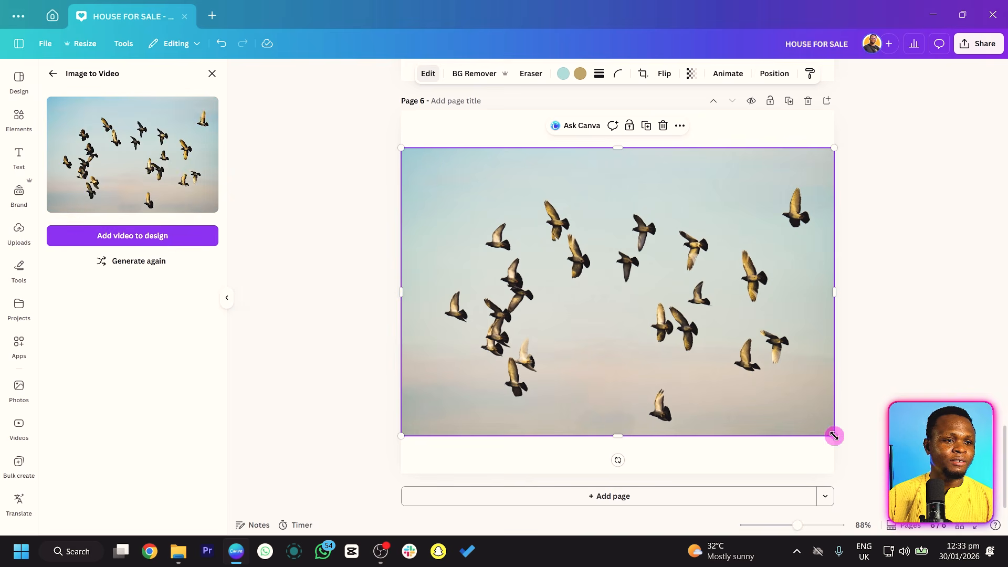
pyautogui.click(160, 239)
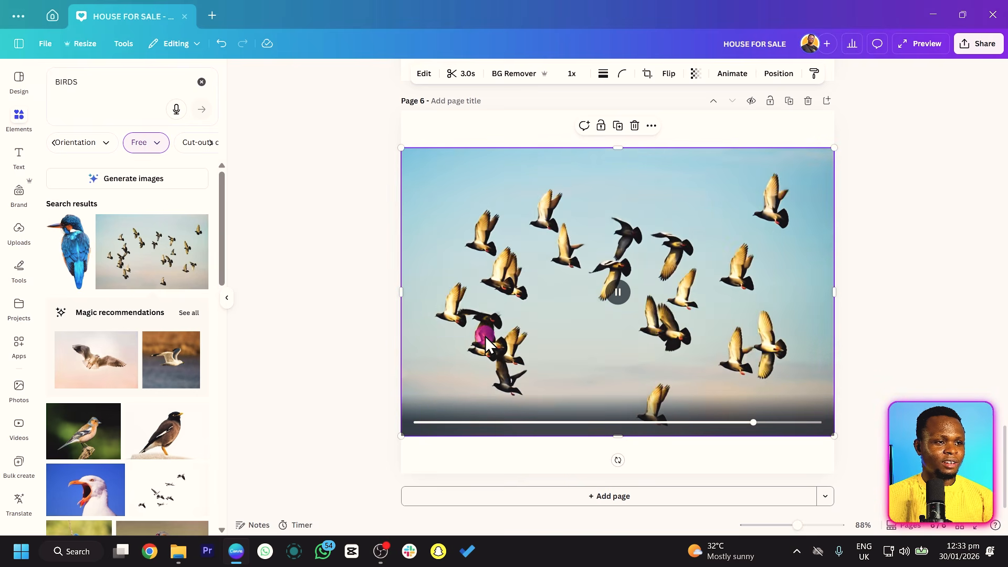
pyautogui.click(591, 291)
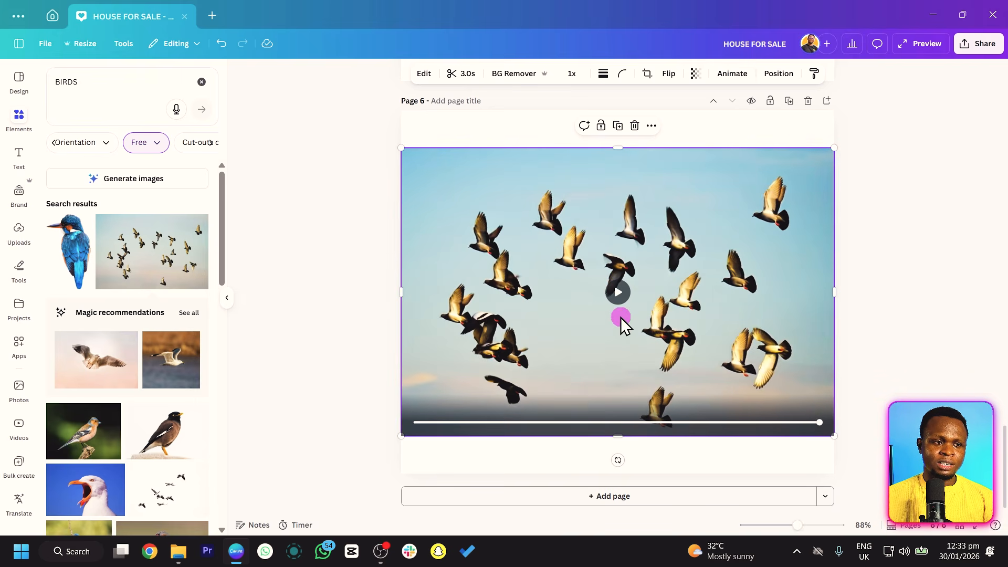
pyautogui.click(616, 290)
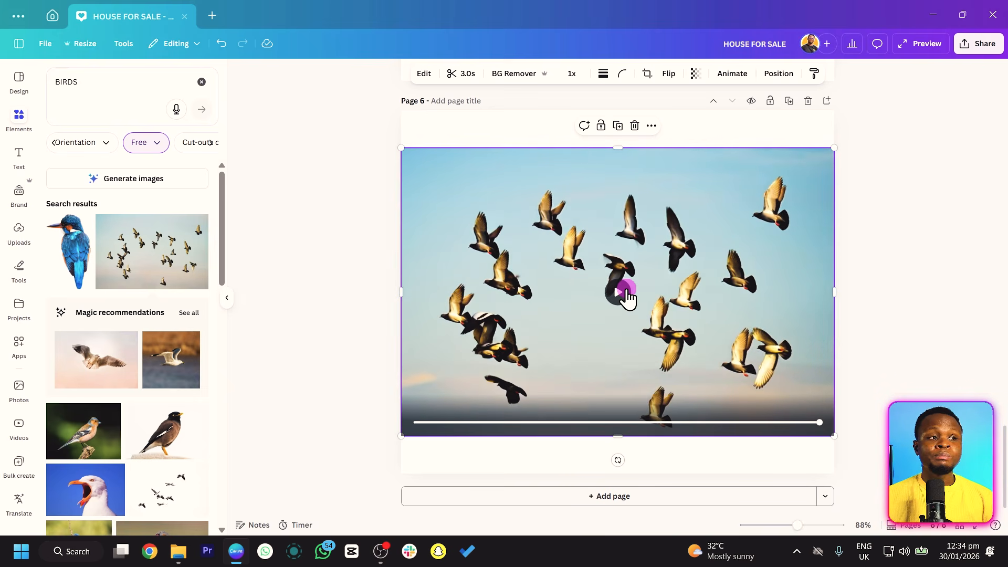
# Add a seventh page with the flying seagull photo from the recommendations and enlarge it beyond the page's side edges.
pyautogui.click(657, 495)
pyautogui.click(99, 392)
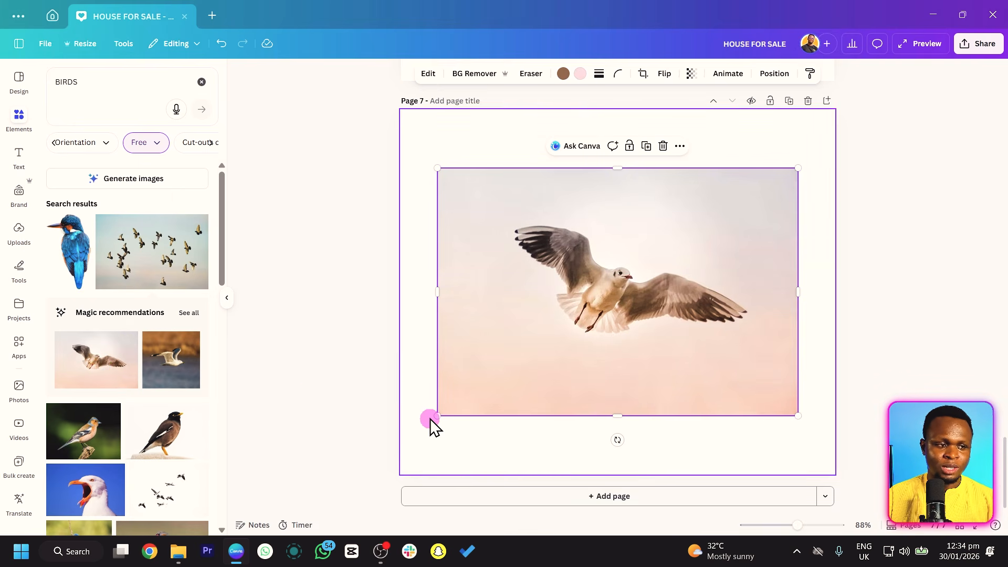
pyautogui.moveTo(437, 415); pyautogui.dragTo(375, 459)
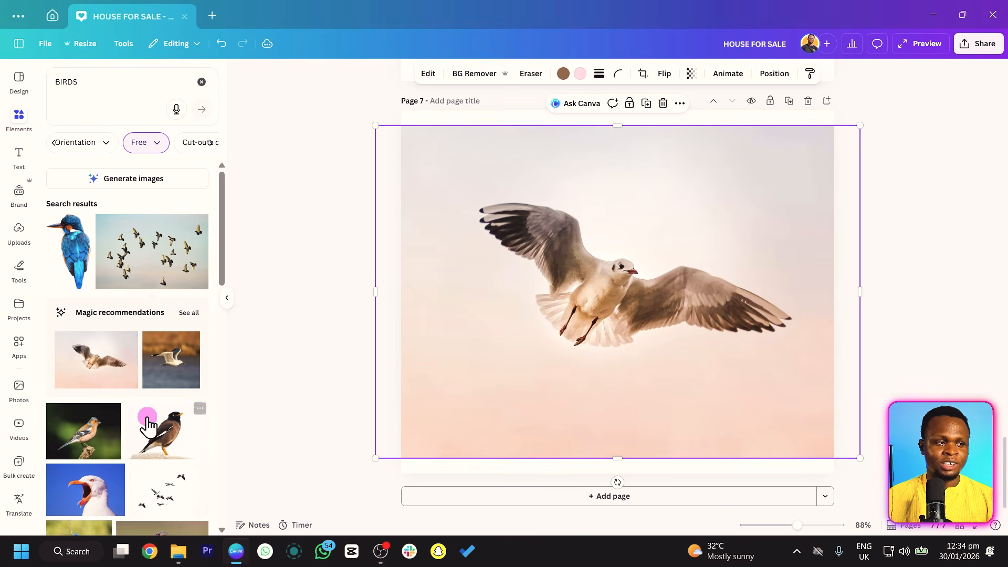
# Generate a 3 second Image to Video clip from the seagull photo, add it to page 7 and play it.
pyautogui.click(410, 80)
pyautogui.click(199, 221)
pyautogui.click(173, 224)
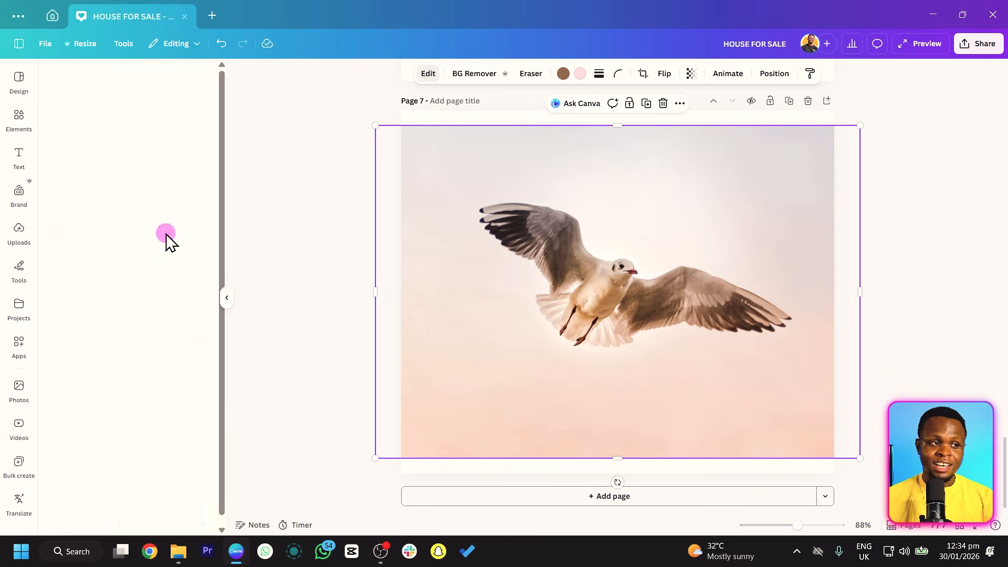
pyautogui.click(129, 171)
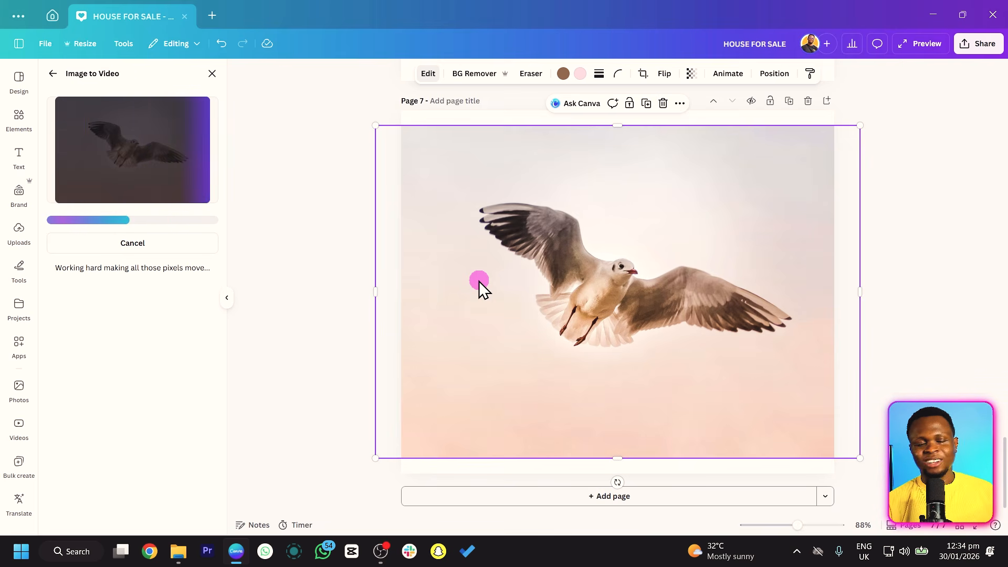
pyautogui.click(172, 242)
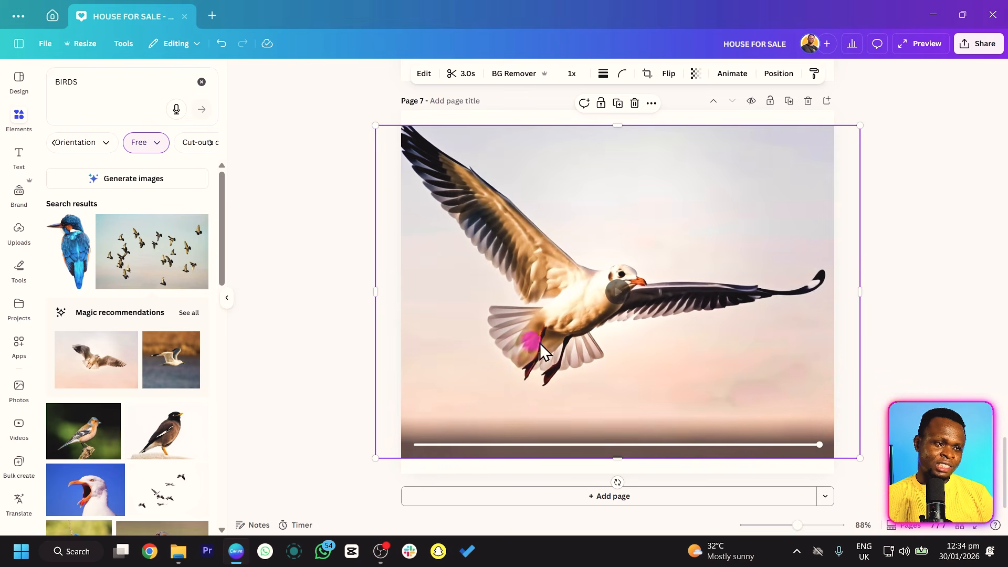
pyautogui.click(617, 293)
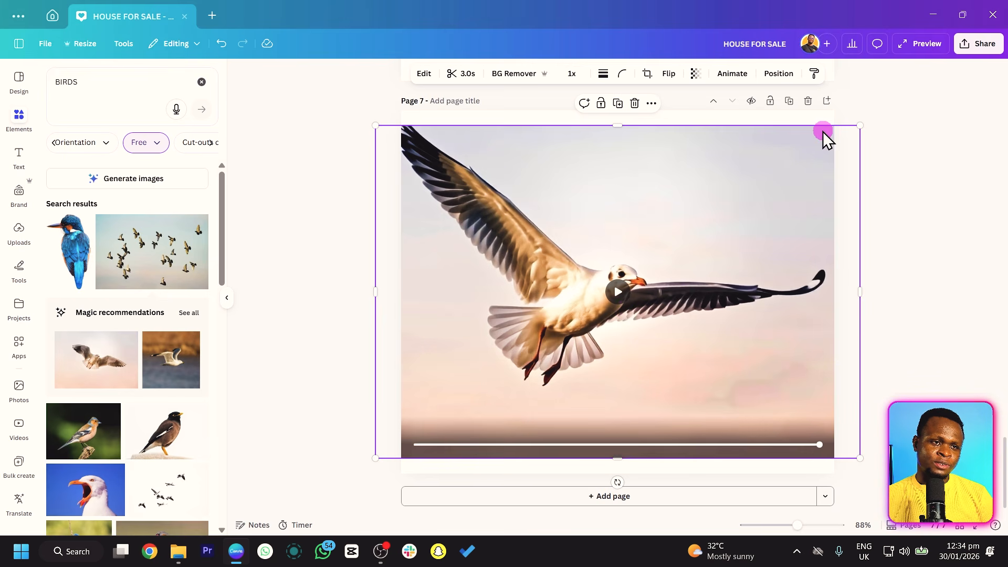
pyautogui.click(929, 203)
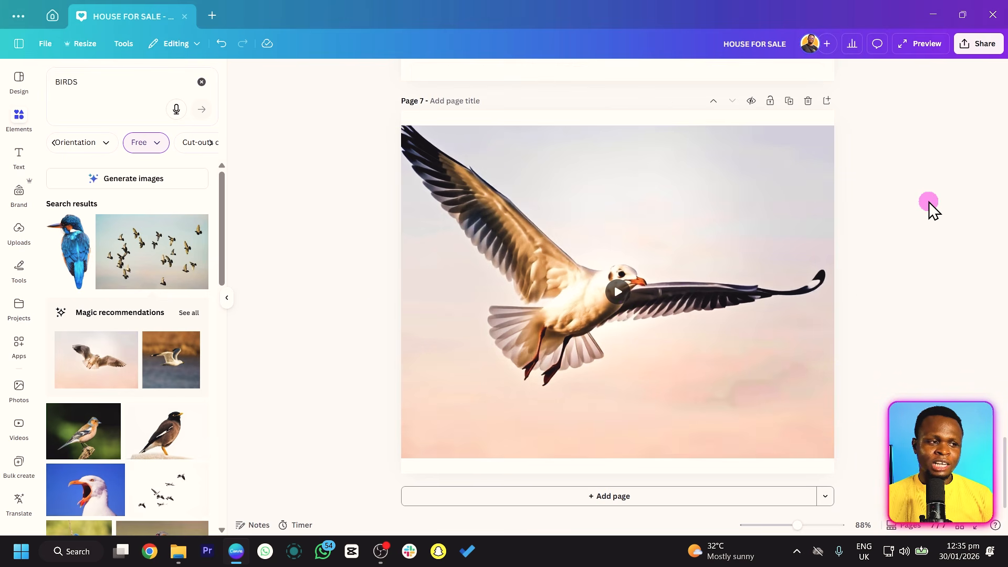
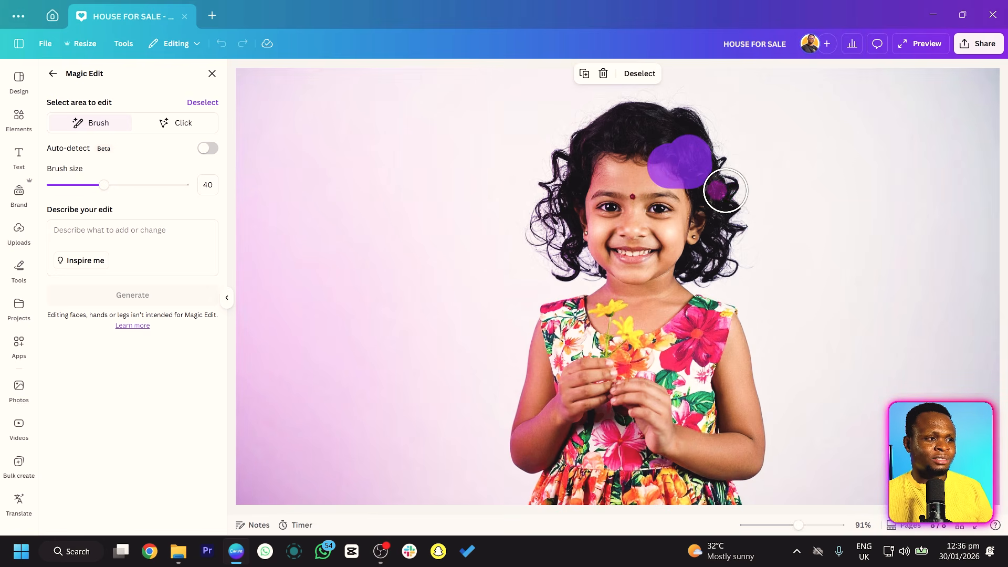
# Clear the brushed Magic Edit area, mark a small spot in the girl's hair above her ear, and set the brush size to 26.
pyautogui.click(197, 124)
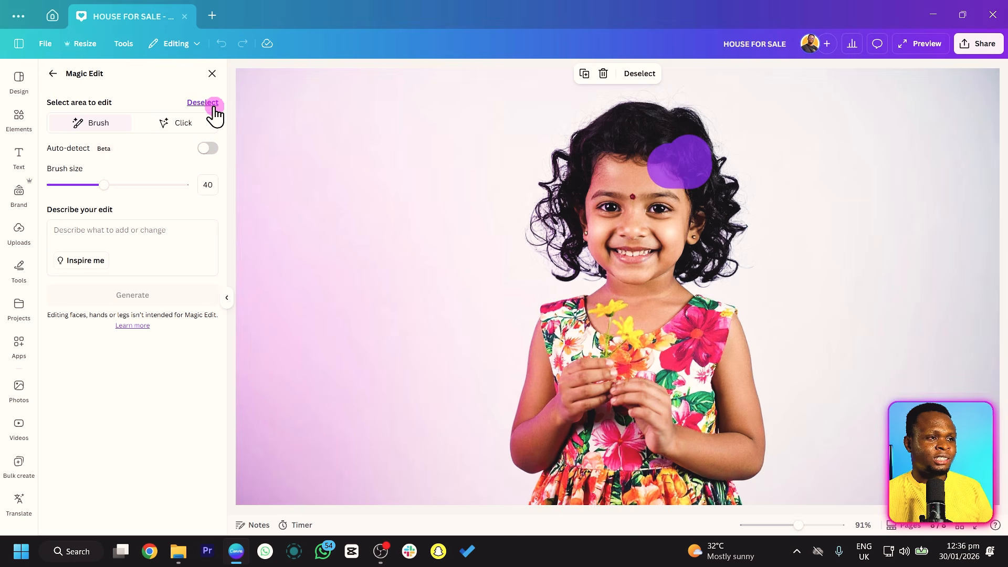
pyautogui.click(213, 105)
pyautogui.click(691, 159)
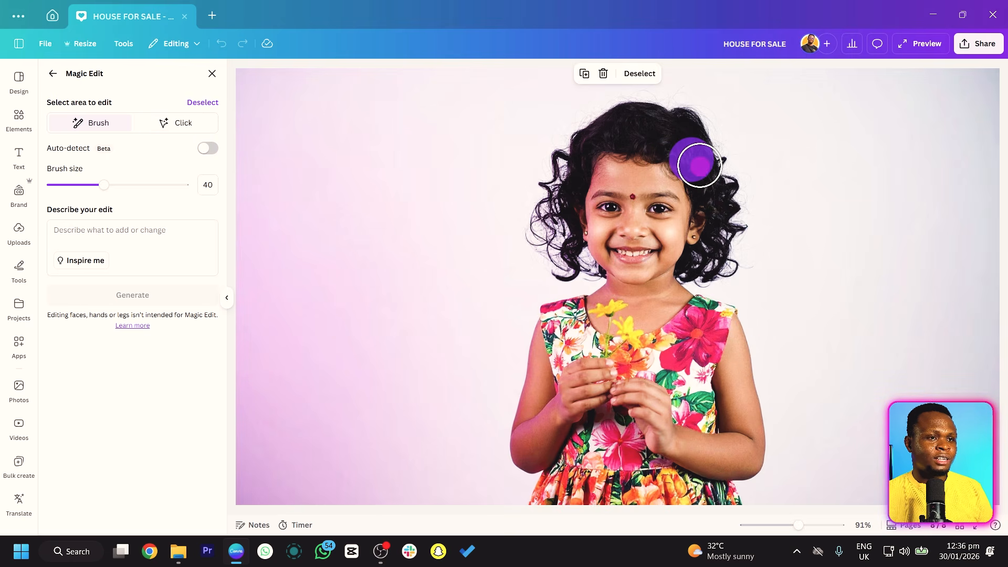
pyautogui.moveTo(105, 185); pyautogui.dragTo(85, 185)
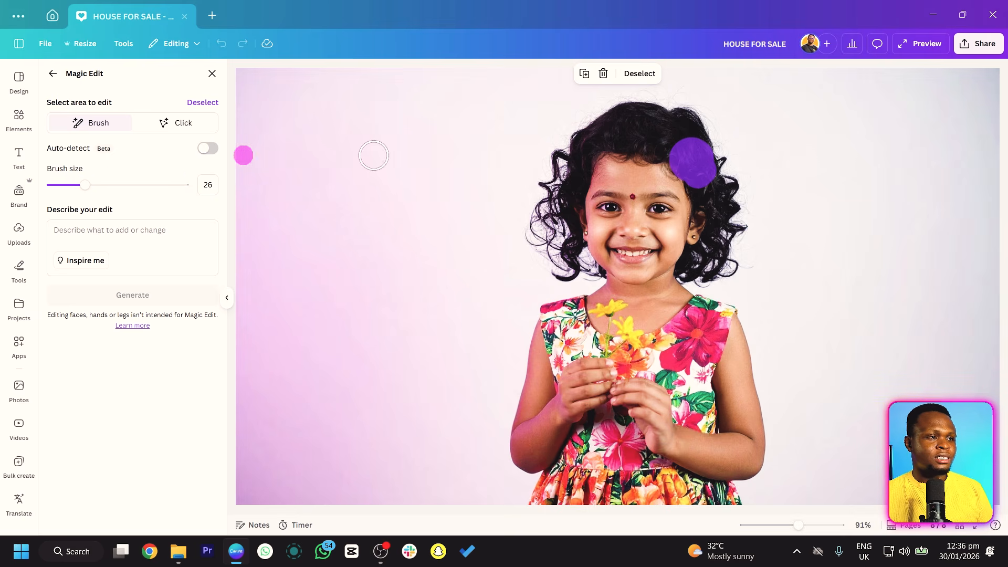
# Describe the edit as "FLOWER IN HAIR" and generate the Magic Edit results for the marked spot.
pyautogui.click(145, 231)
pyautogui.write('FLOWER IN')
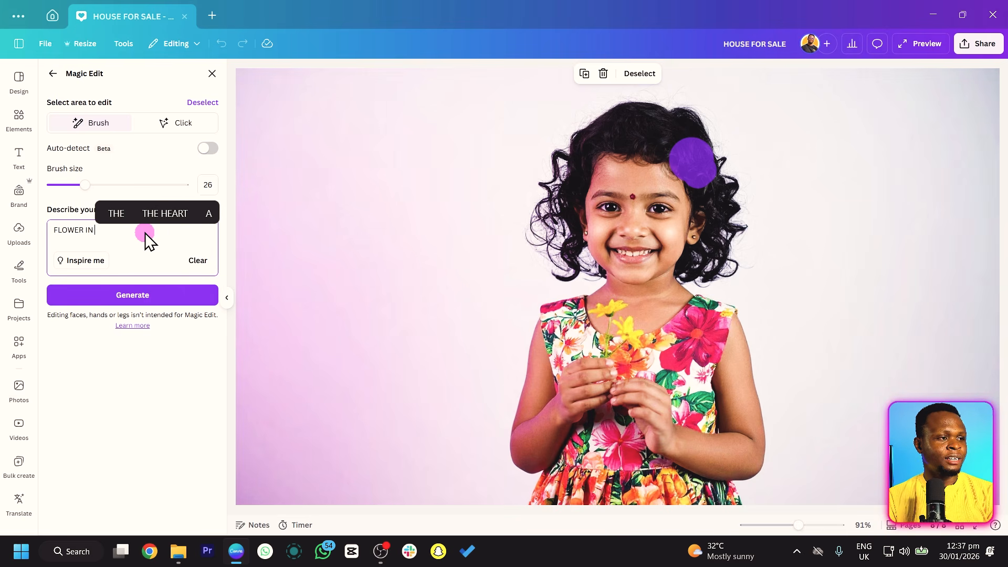
pyautogui.write(' HAIR')
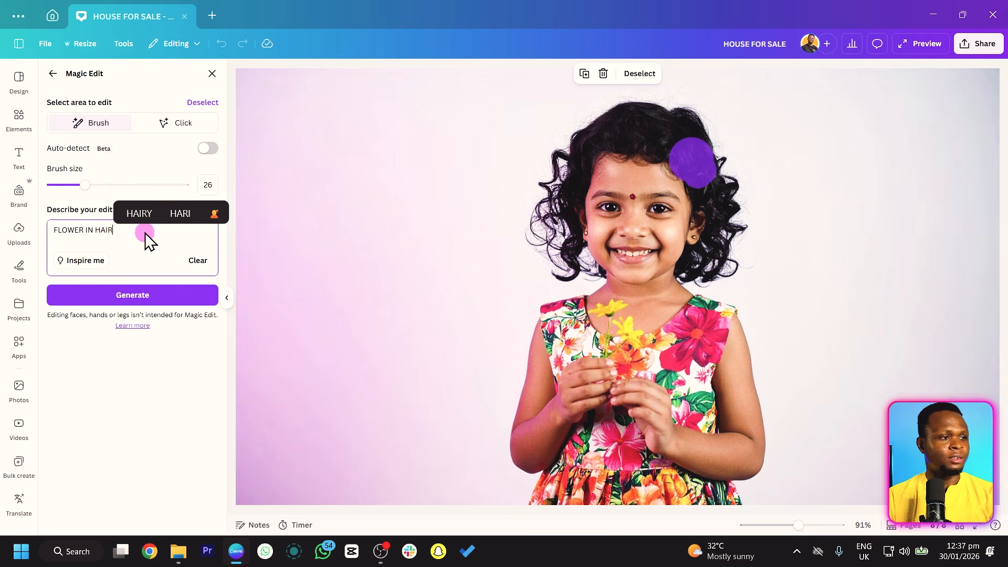
pyautogui.click(170, 301)
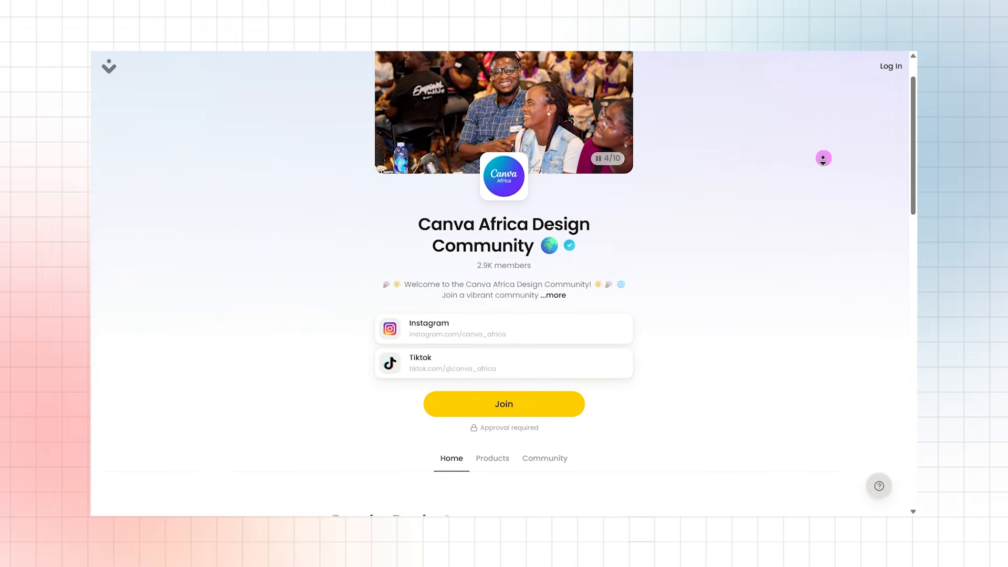
pyautogui.scroll(-2, 824, 158)
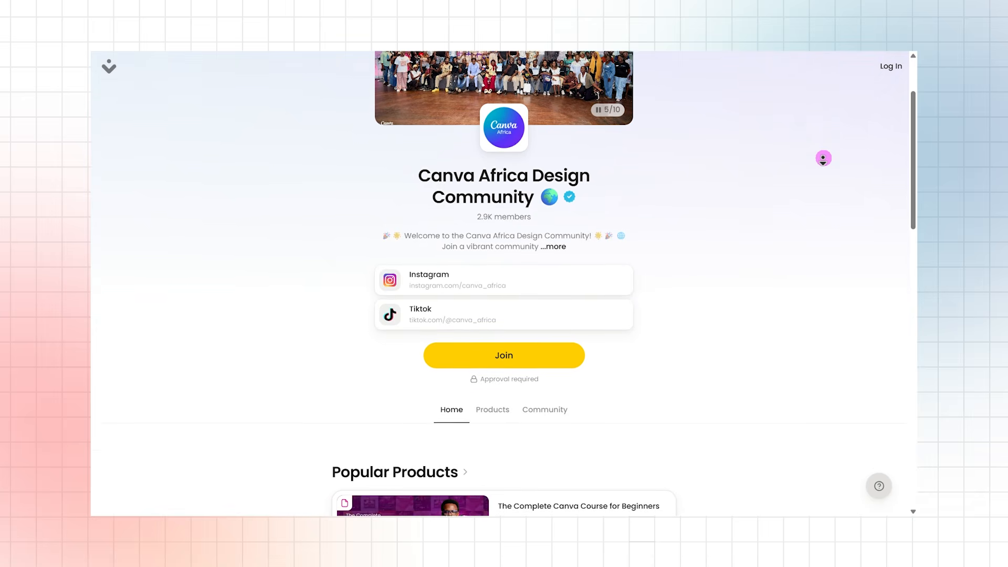
pyautogui.scroll(-2, 823, 158)
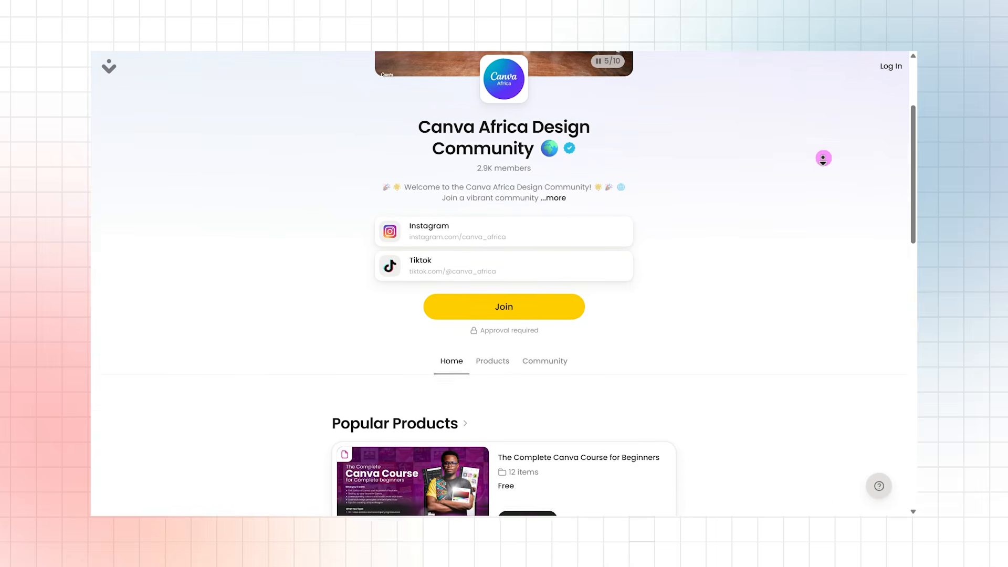
pyautogui.scroll(-2, 823, 158)
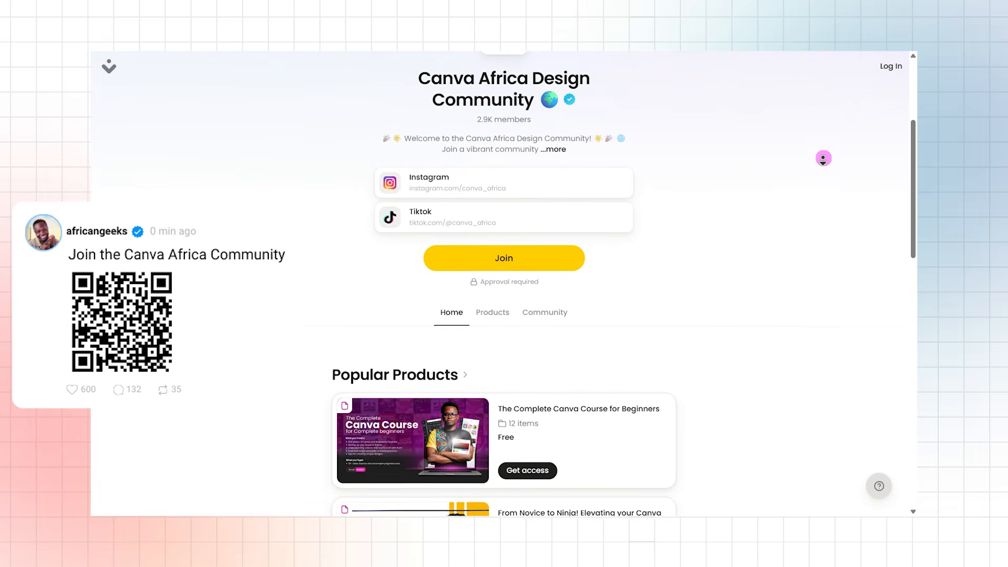
pyautogui.scroll(-3, 824, 158)
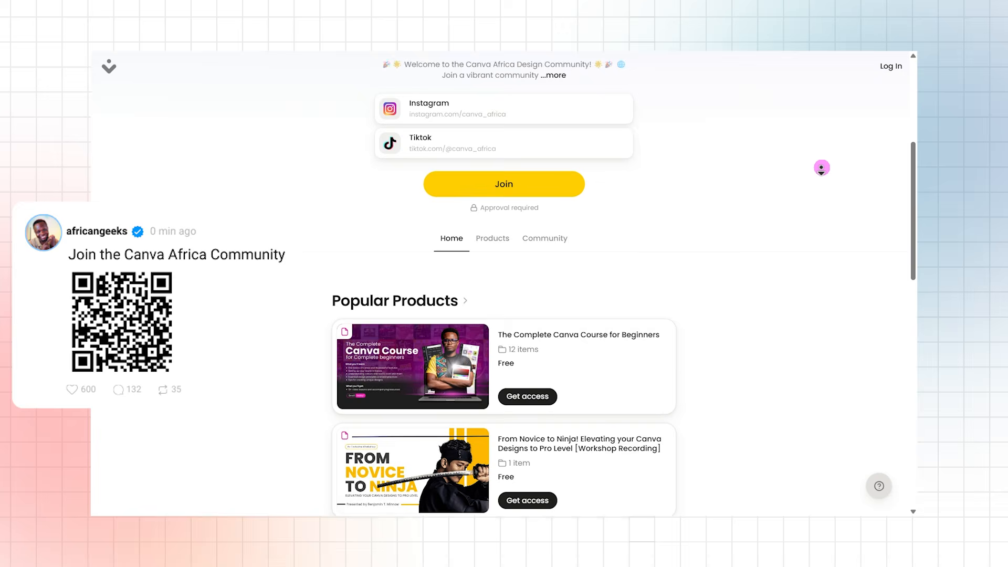
pyautogui.scroll(-3, 822, 168)
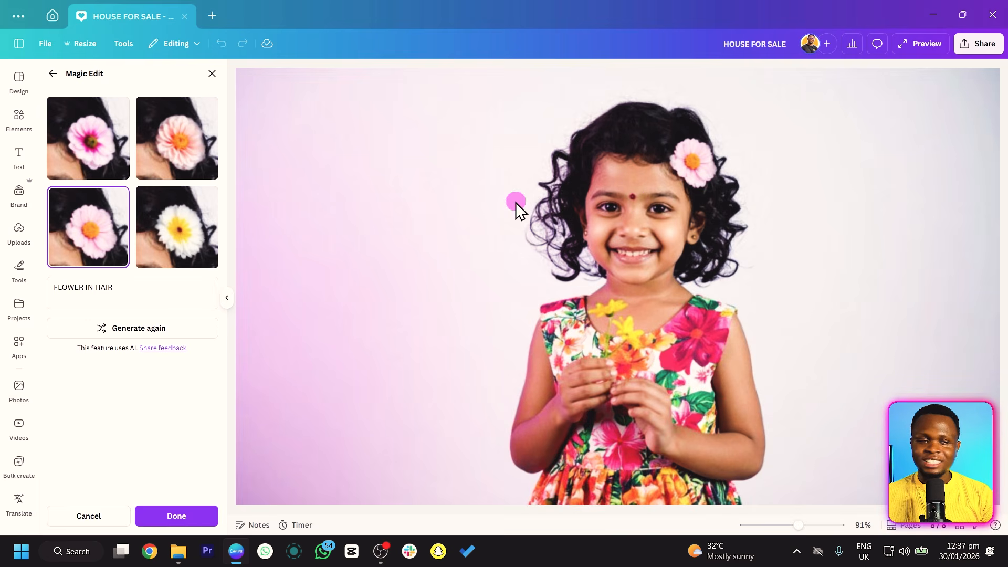
# Compare the generated hair flowers and apply the bright pink one with the dark centre to the girl's photo.
pyautogui.click(178, 158)
pyautogui.click(172, 188)
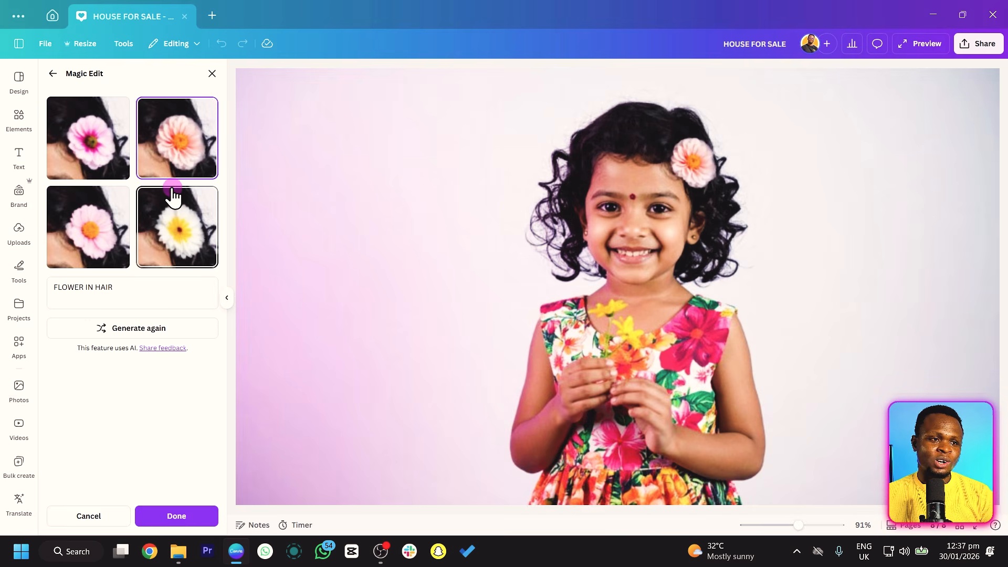
pyautogui.click(61, 245)
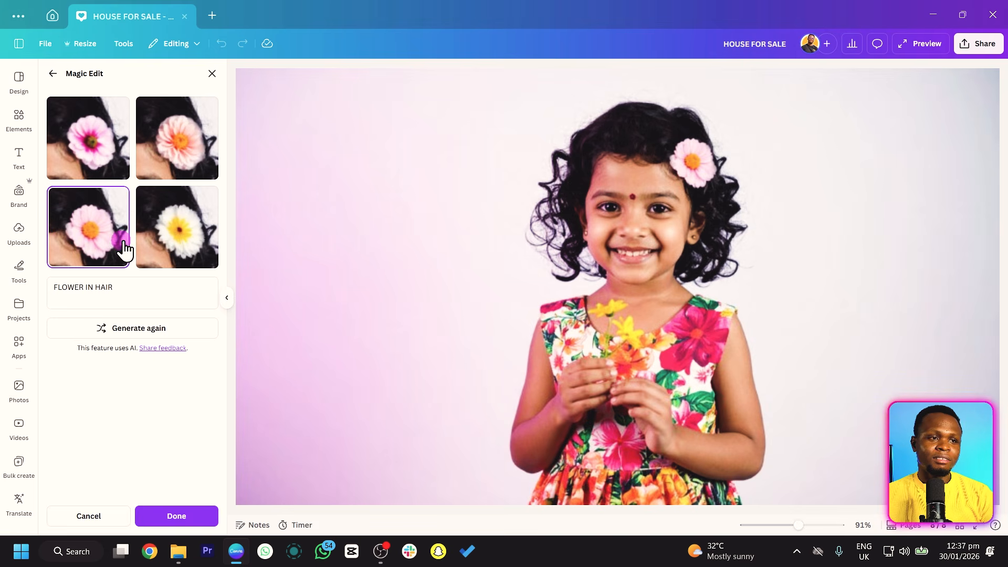
pyautogui.click(171, 241)
pyautogui.click(107, 156)
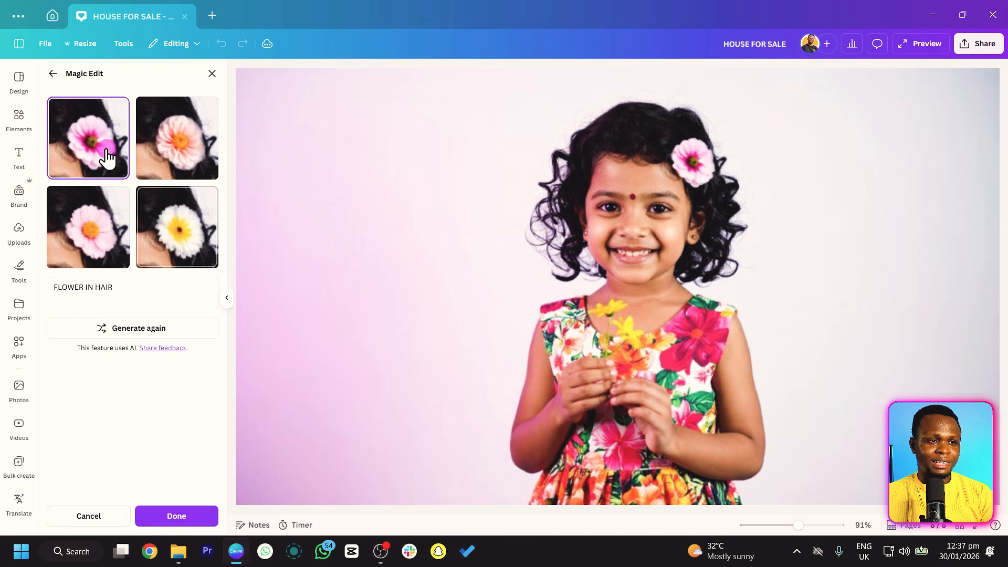
pyautogui.click(214, 244)
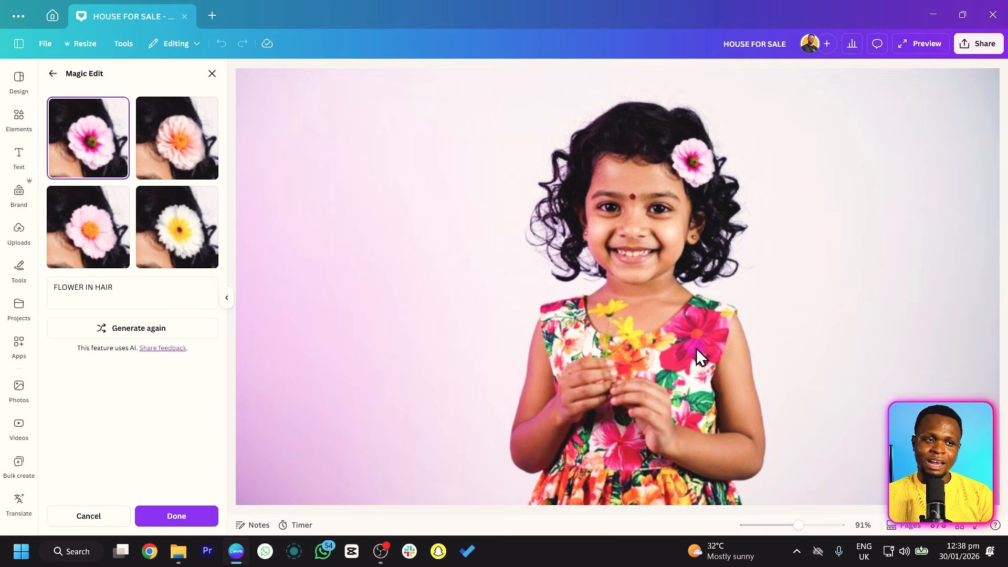
pyautogui.click(173, 518)
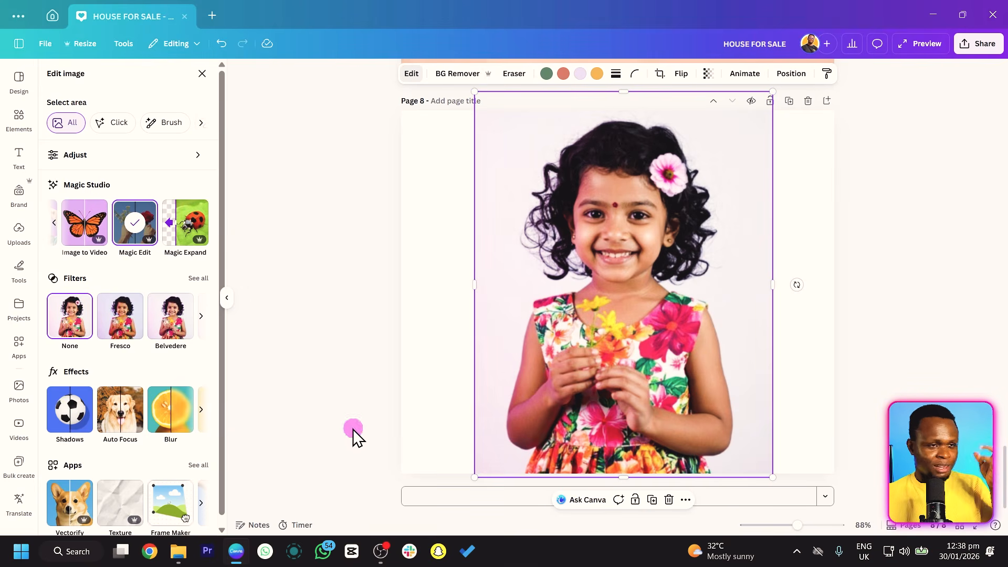
# Add a ninth page and place the recently used forest path photo on it.
pyautogui.click(415, 361)
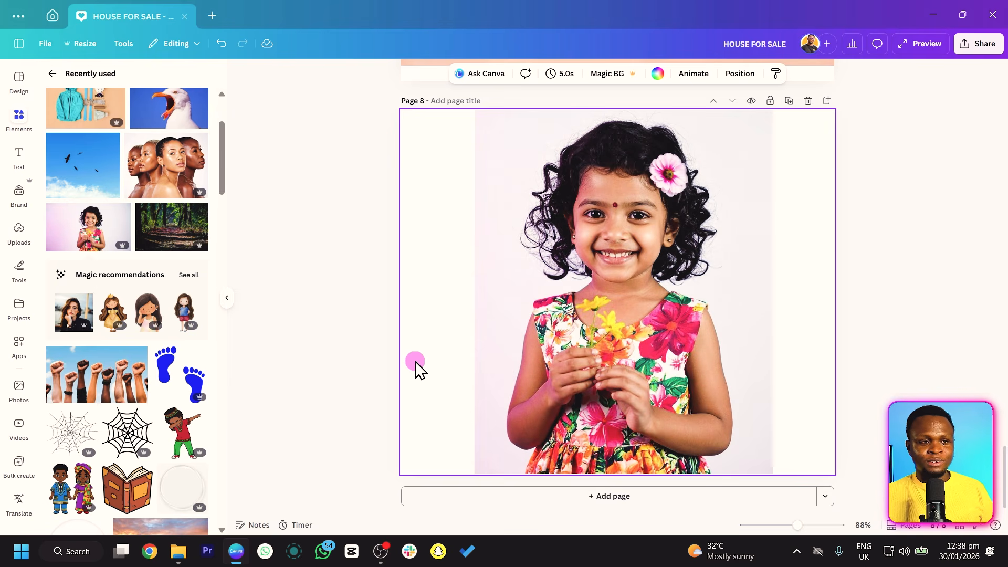
pyautogui.click(835, 105)
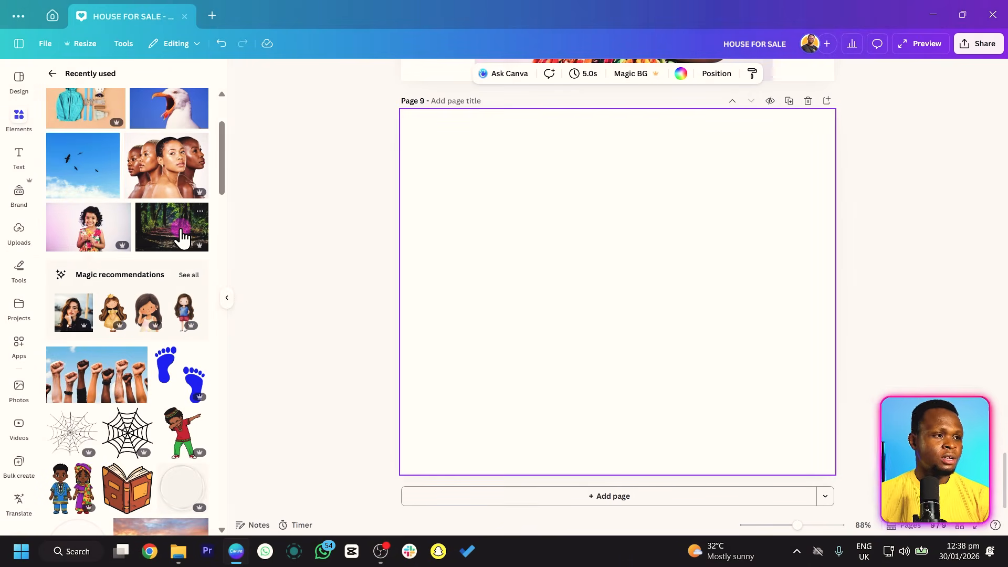
pyautogui.click(173, 243)
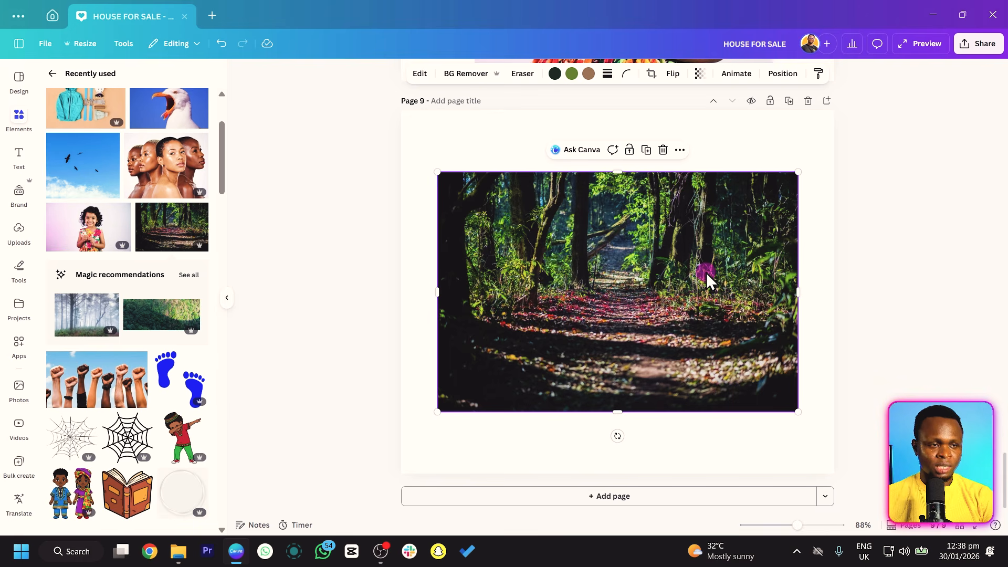
# Generate Magic Expand results for the forest path photo with the Whole Page size.
pyautogui.click(420, 74)
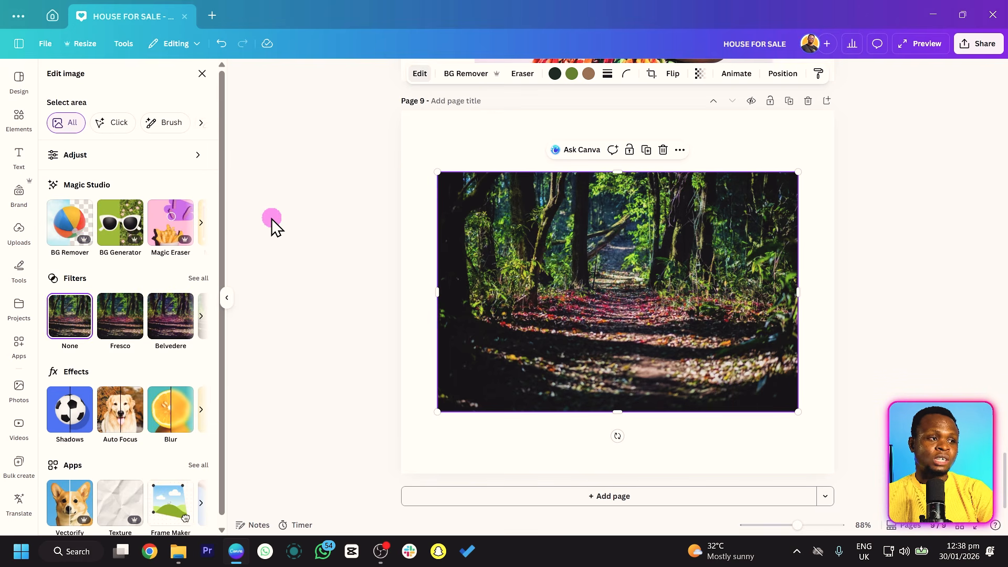
pyautogui.click(202, 223)
pyautogui.click(201, 223)
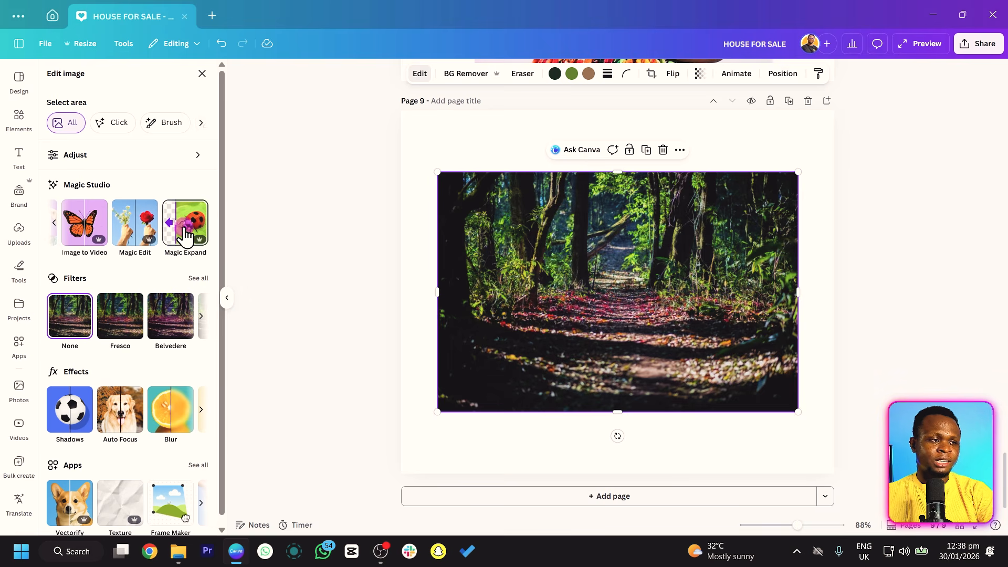
pyautogui.click(184, 235)
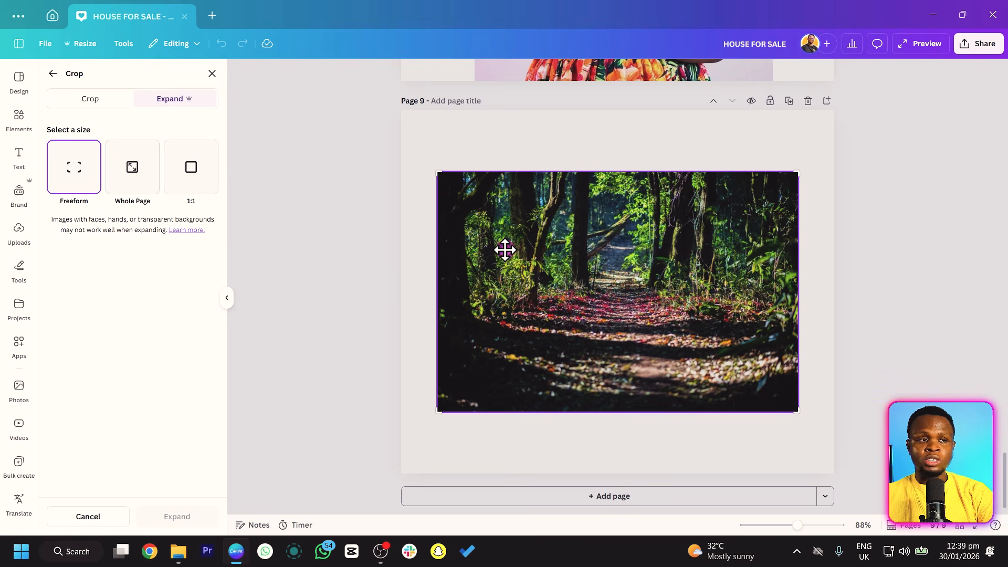
pyautogui.click(135, 176)
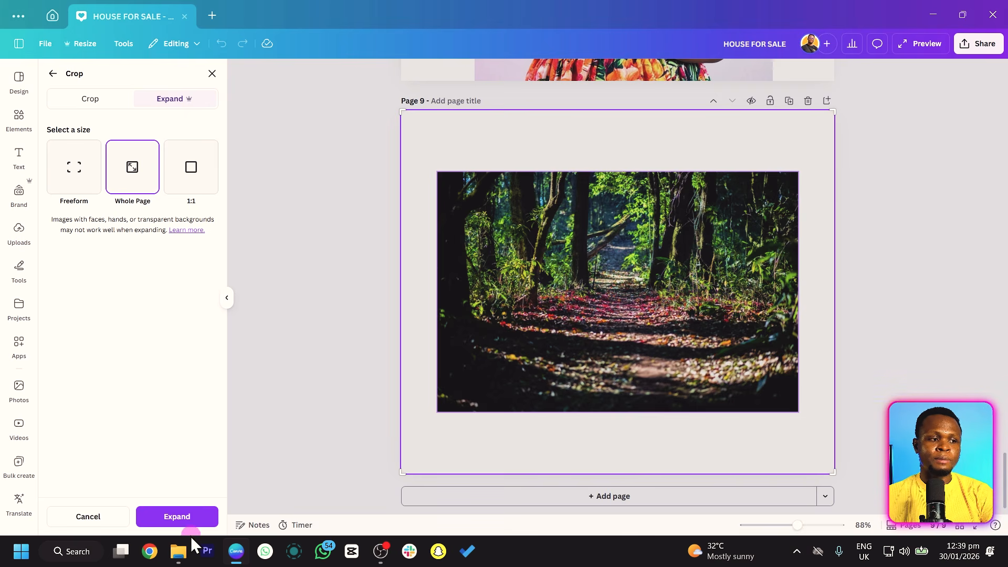
pyautogui.click(192, 519)
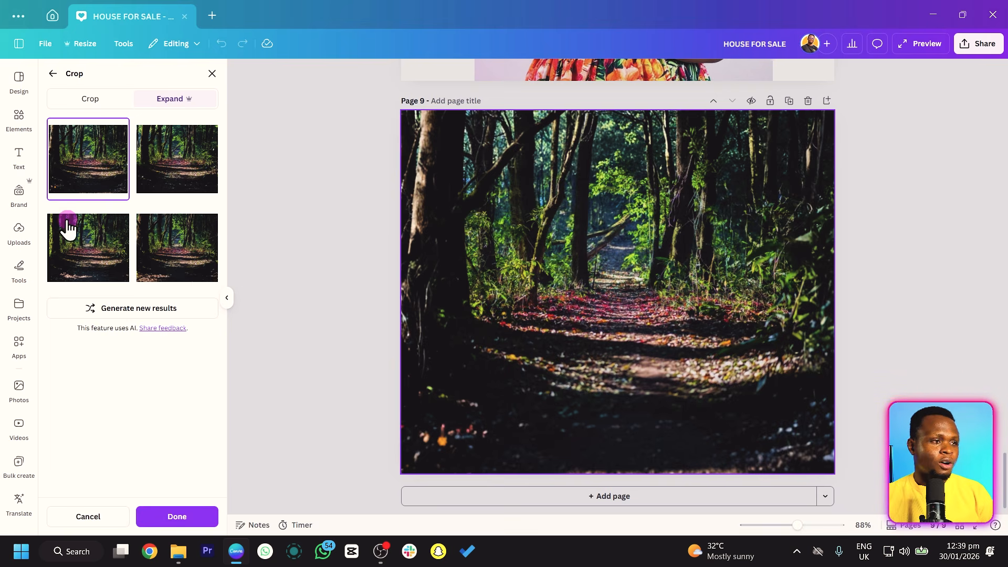
# Compare the four expanded forest versions and apply the first one to page 9.
pyautogui.click(161, 169)
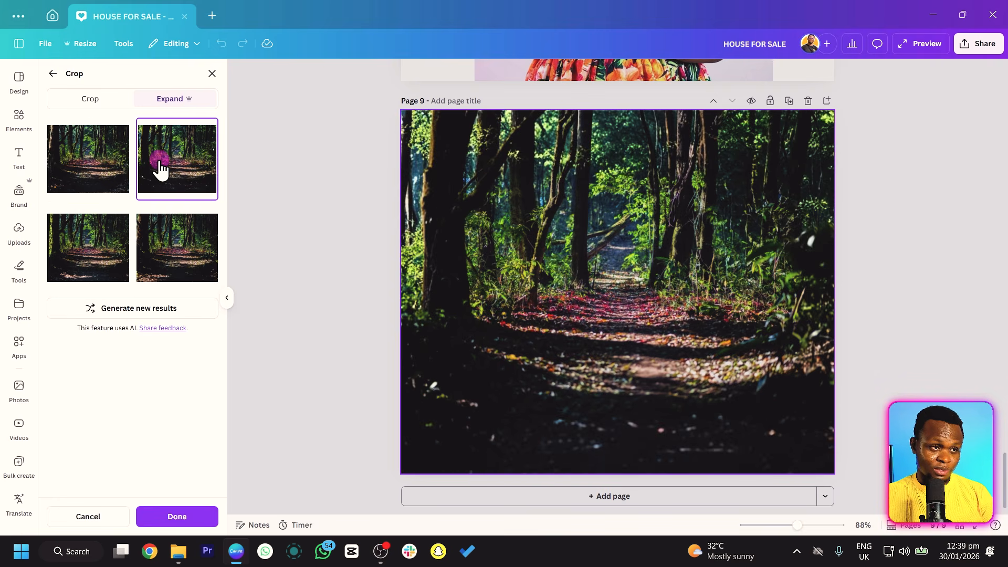
pyautogui.click(92, 233)
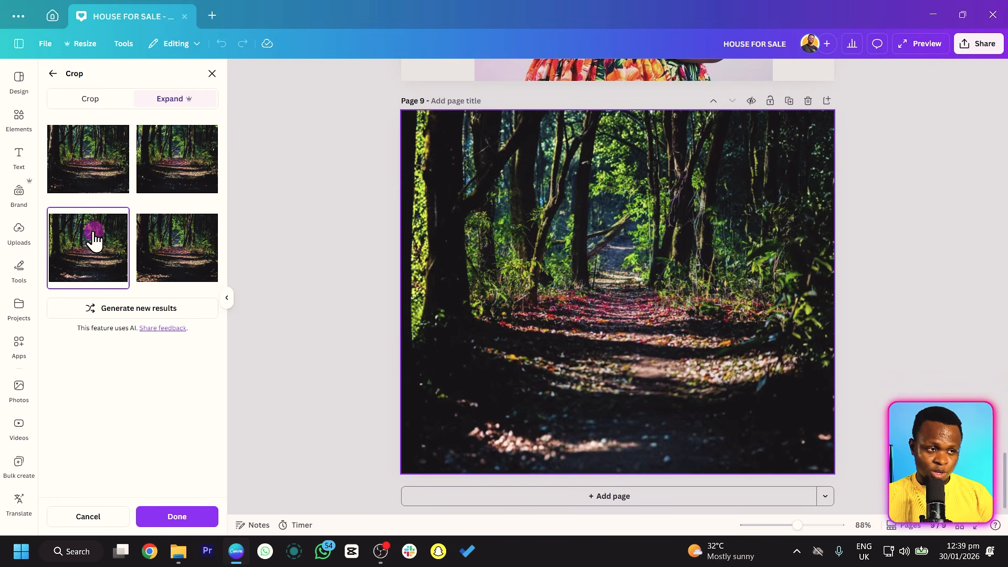
pyautogui.click(160, 254)
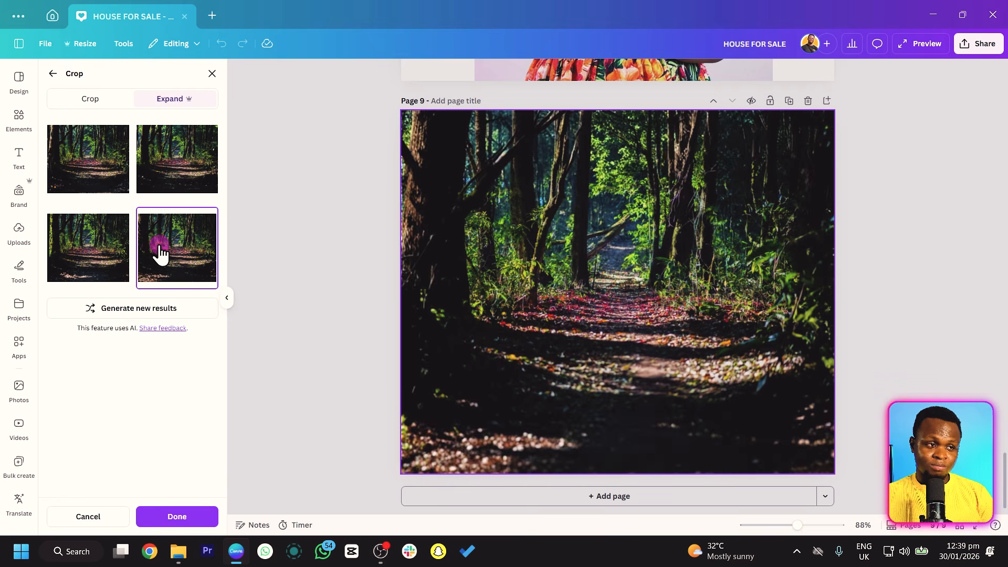
pyautogui.click(171, 175)
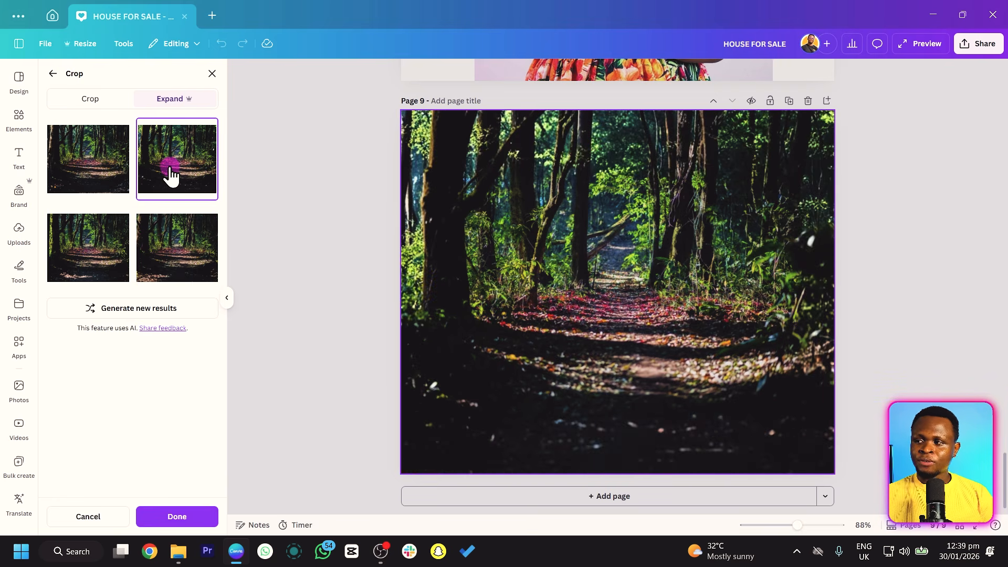
pyautogui.click(80, 167)
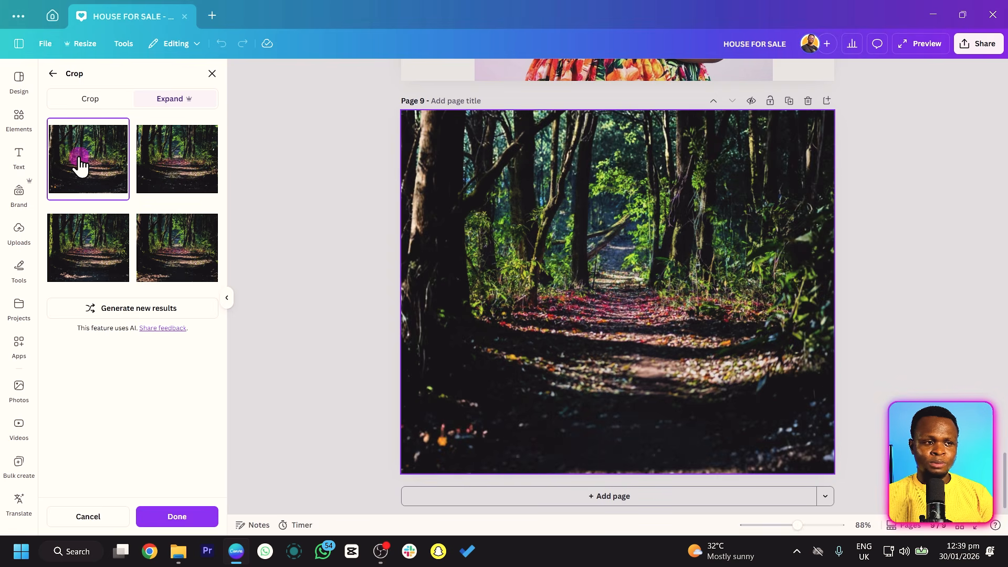
pyautogui.click(157, 246)
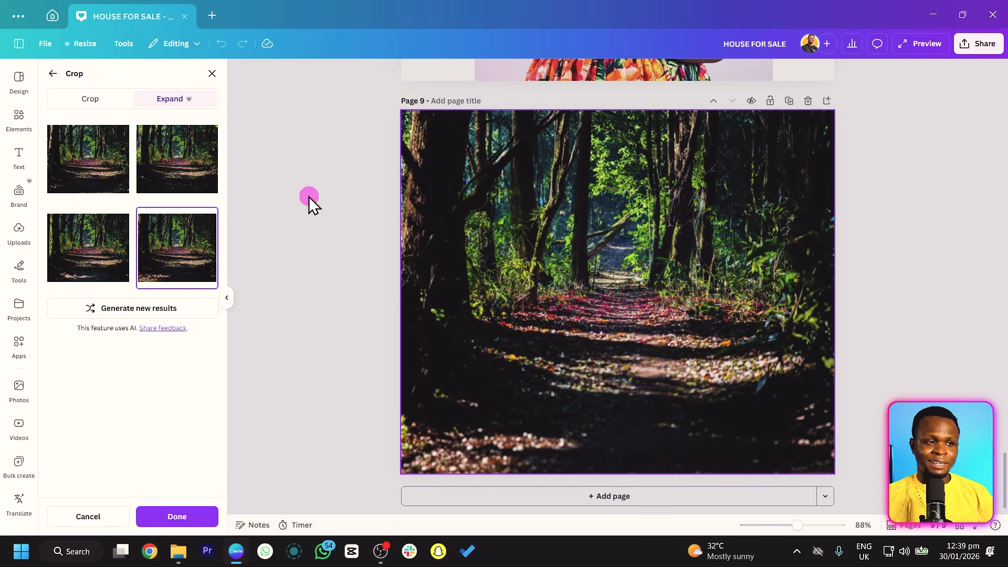
pyautogui.click(106, 163)
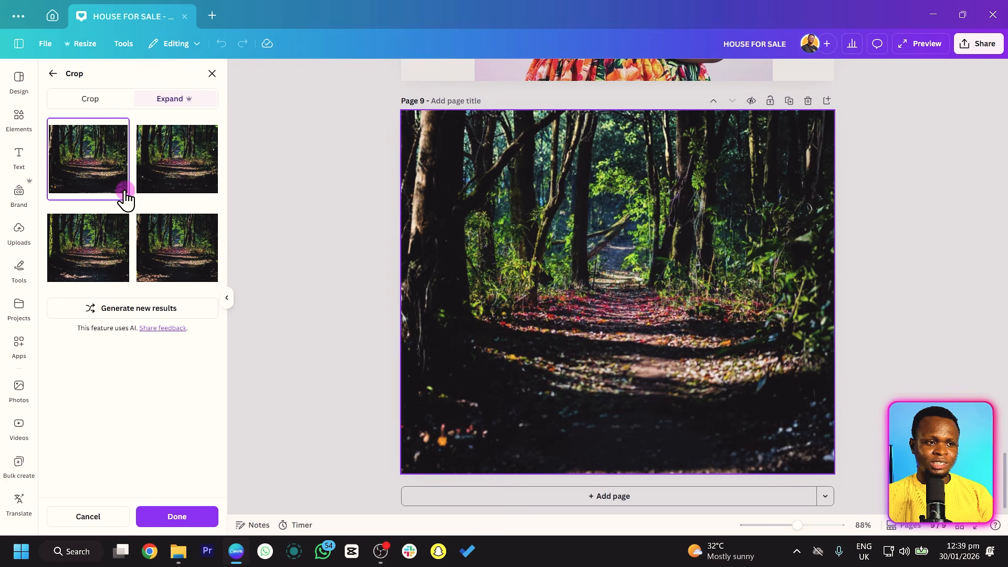
pyautogui.click(185, 252)
pyautogui.click(125, 190)
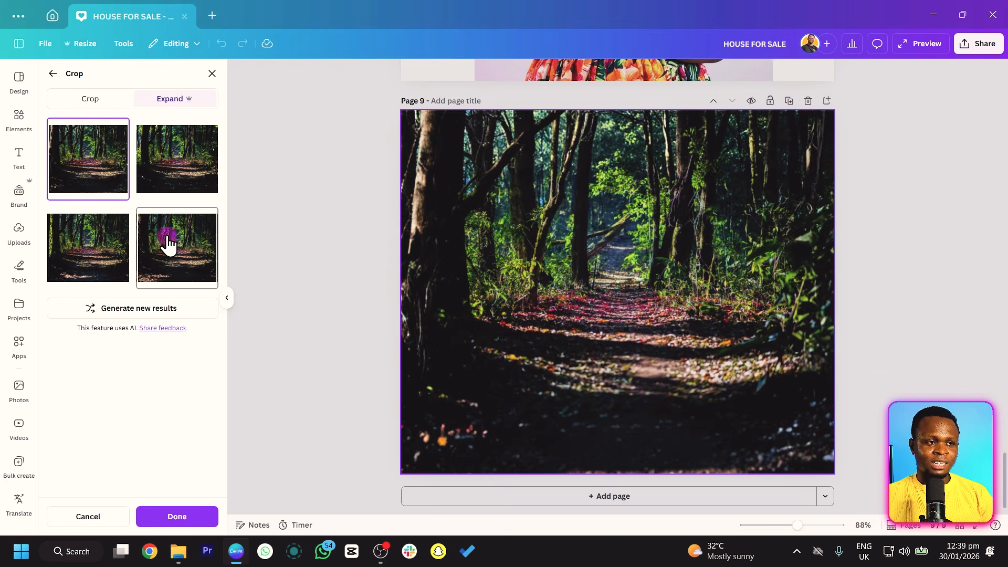
pyautogui.click(178, 249)
pyautogui.click(113, 181)
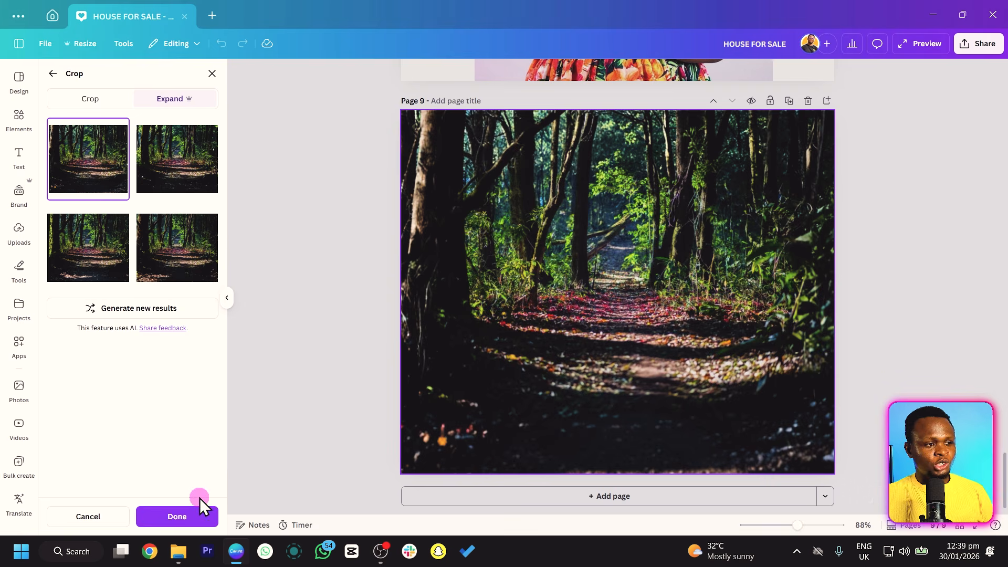
pyautogui.click(185, 517)
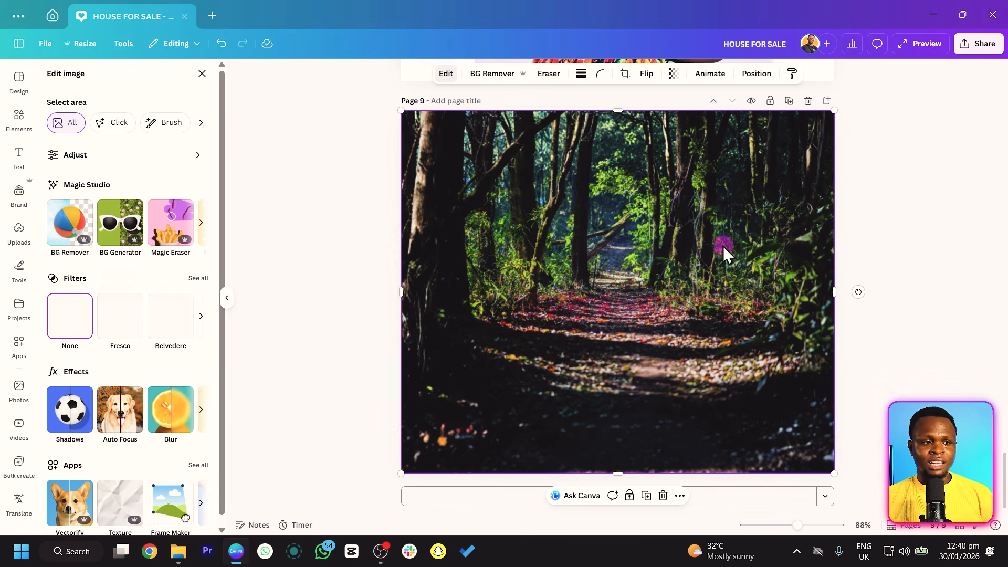
pyautogui.click(890, 209)
pyautogui.click(675, 260)
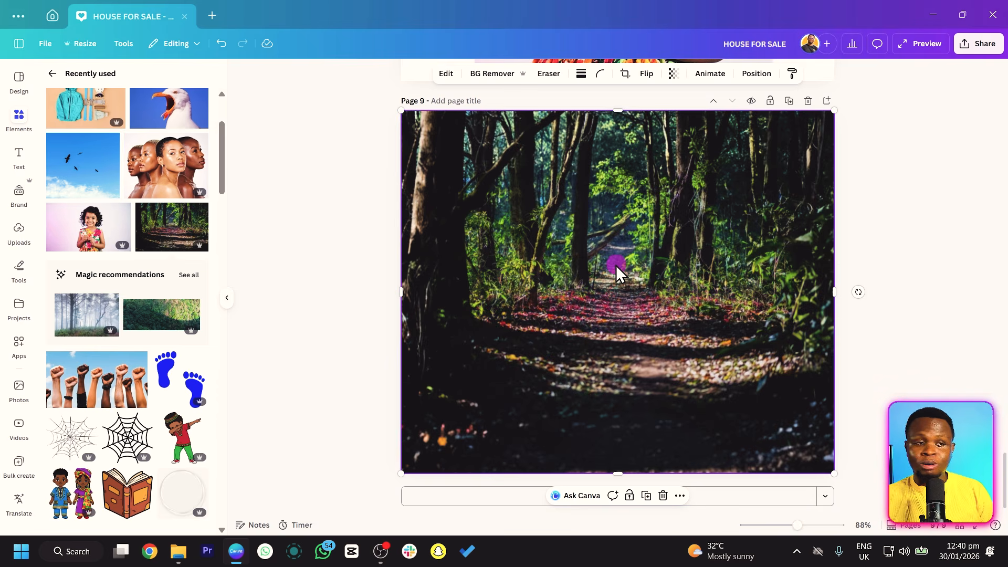
# Add a tenth page and search the elements library for "BEACH".
pyautogui.click(766, 500)
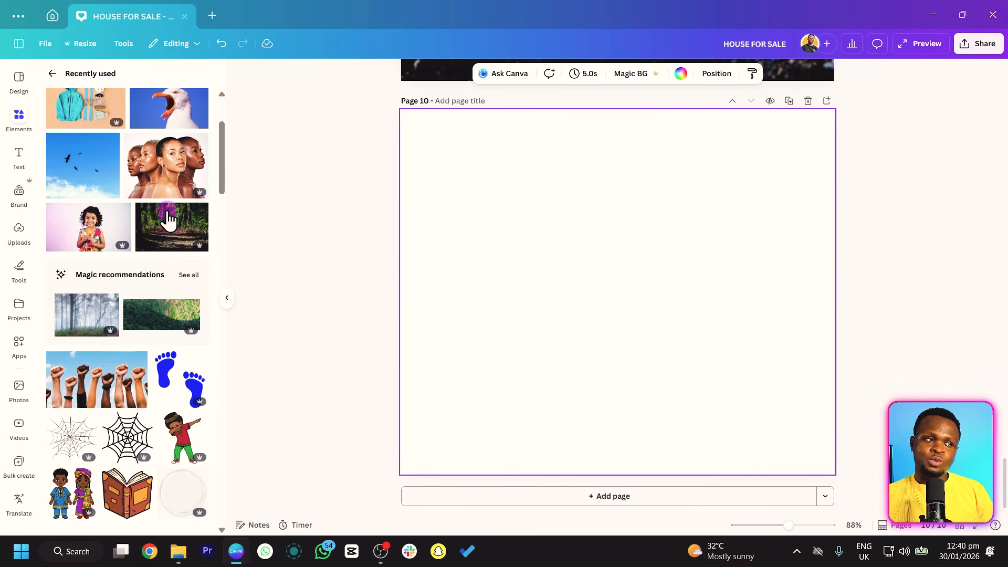
pyautogui.scroll(5, 132, 210)
pyautogui.click(56, 73)
pyautogui.click(131, 84)
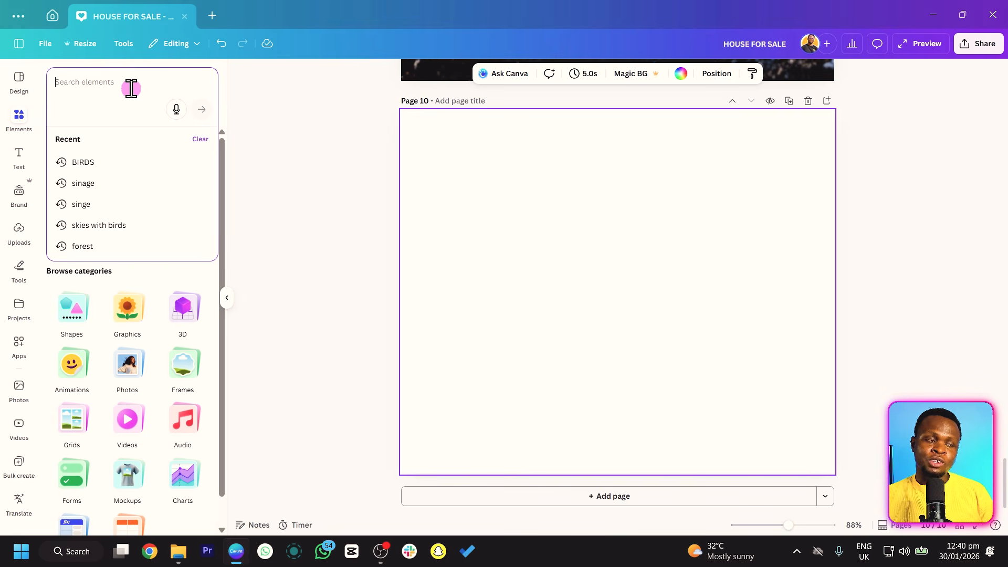
pyautogui.write('BEACH')
pyautogui.press('Return')
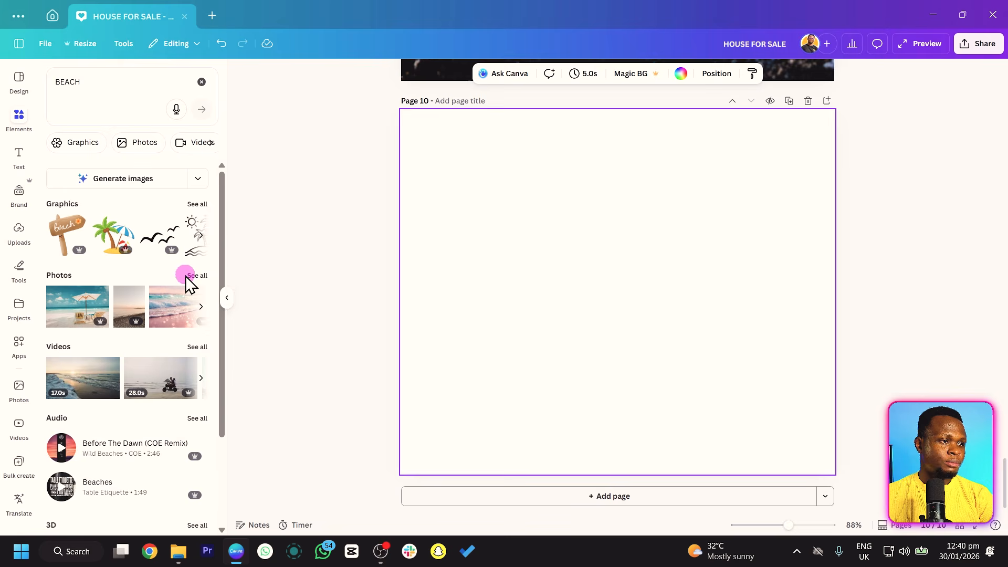
# Show all photo results for the beach search and place the photo of foamy waves on brown sand on page 10.
pyautogui.click(193, 276)
pyautogui.scroll(-3, 198, 291)
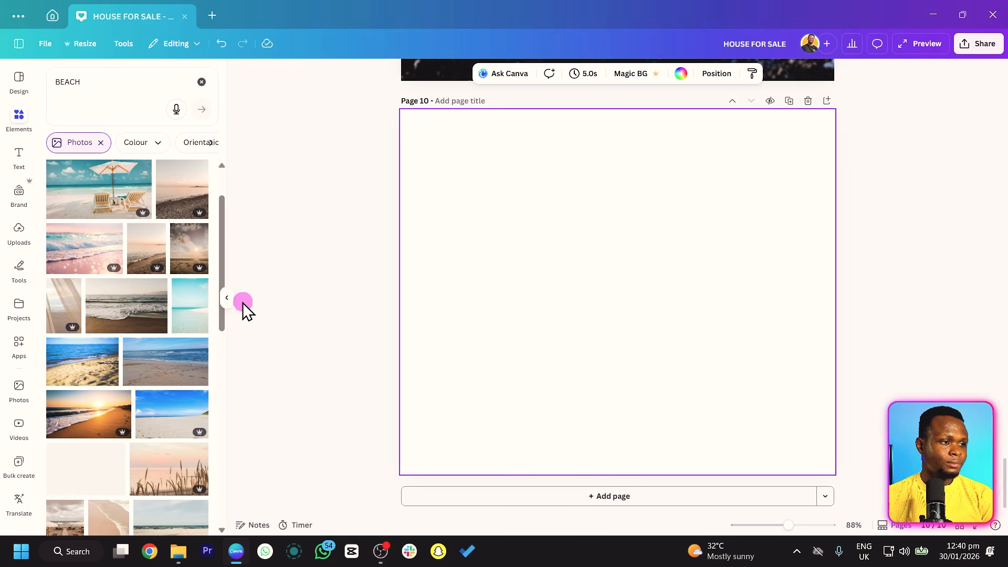
pyautogui.moveTo(131, 247); pyautogui.dragTo(623, 282)
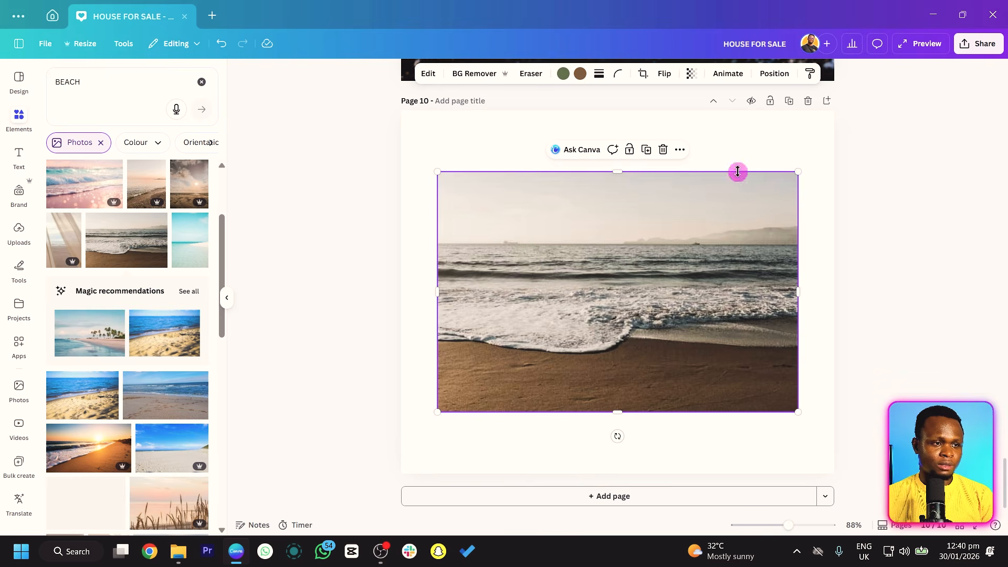
# Generate Magic Expand results for the beach photo with the Whole Page size.
pyautogui.click(429, 74)
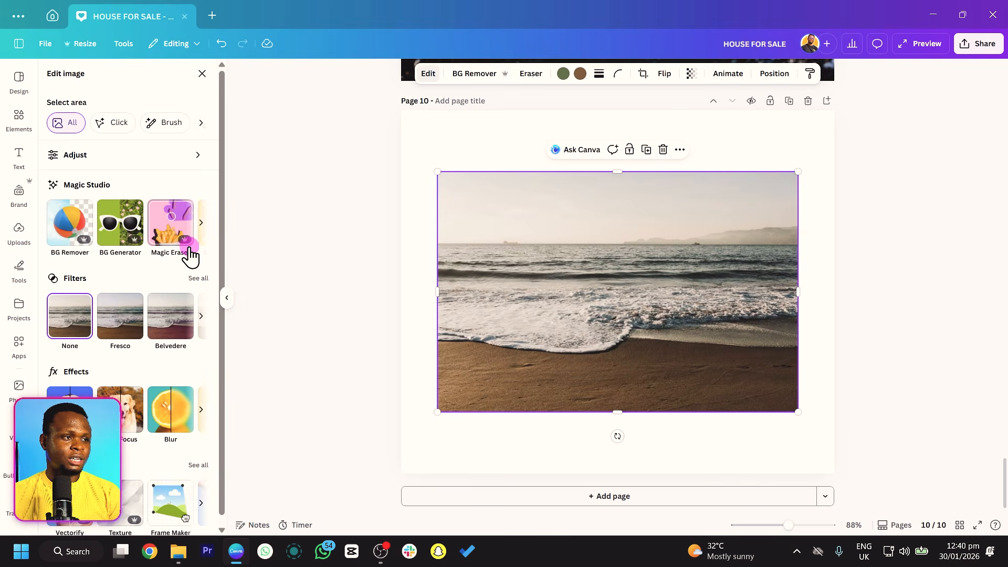
pyautogui.click(201, 225)
pyautogui.click(202, 226)
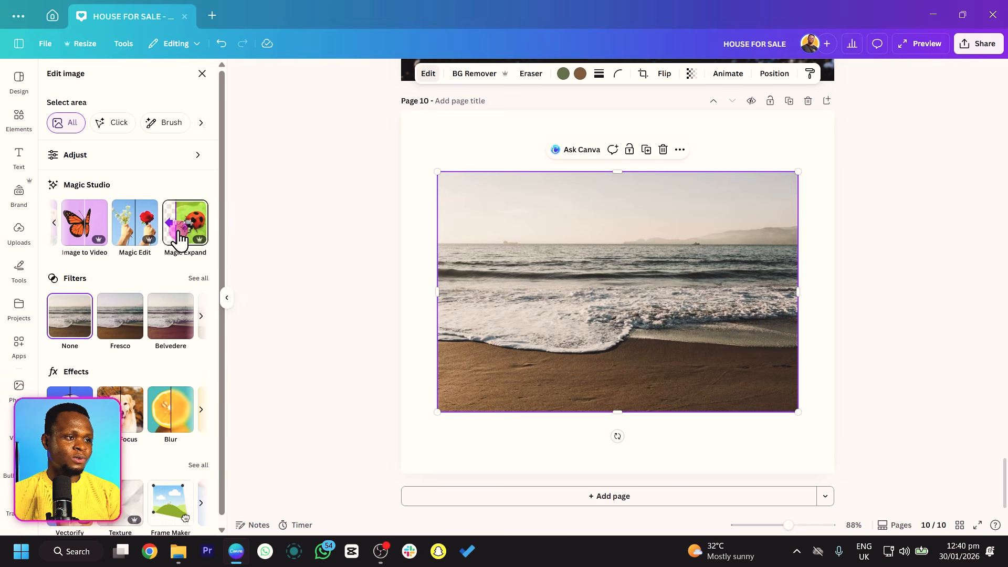
pyautogui.click(182, 234)
pyautogui.click(132, 184)
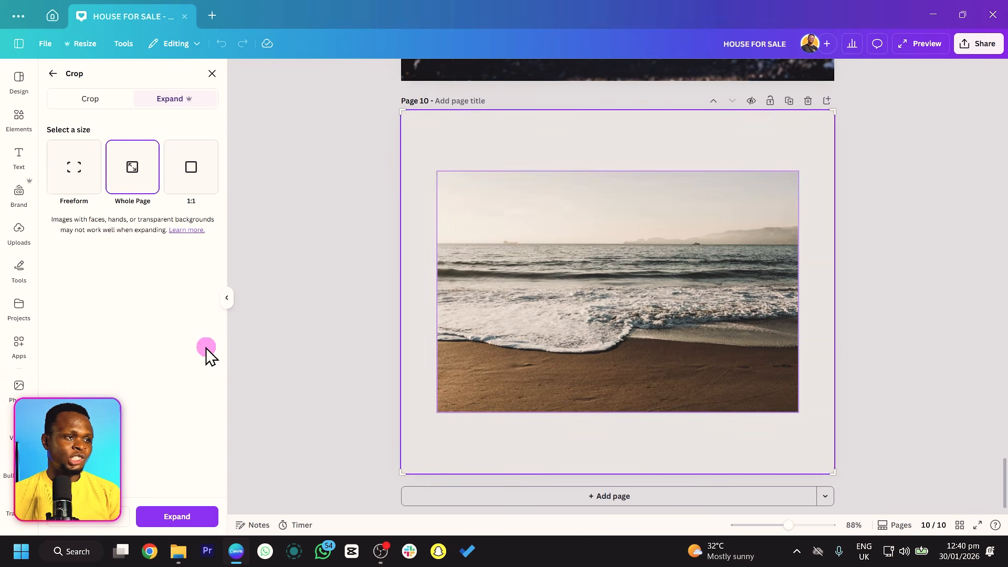
pyautogui.click(173, 516)
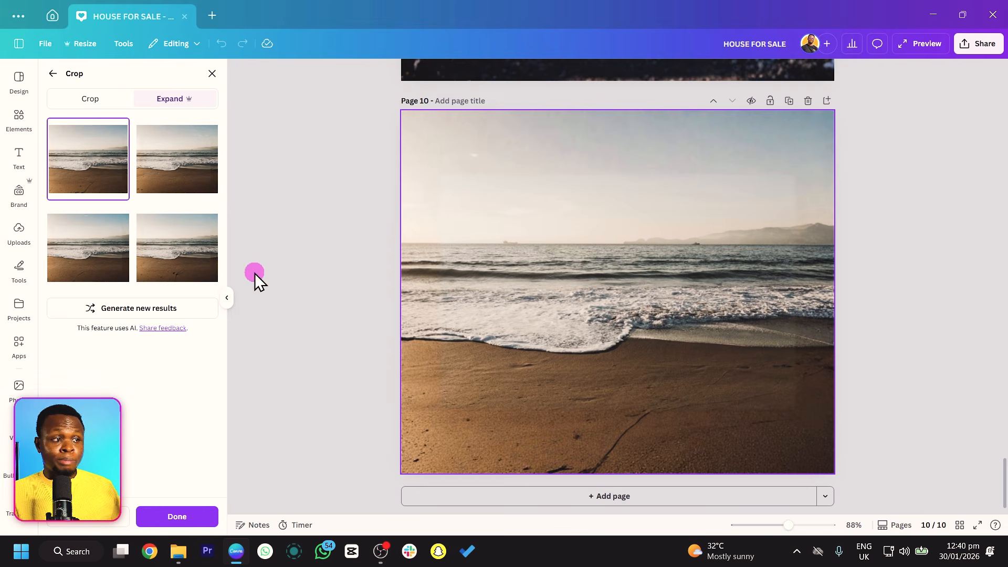
# Compare the four expanded beach versions and apply the fourth one to page 10.
pyautogui.click(191, 172)
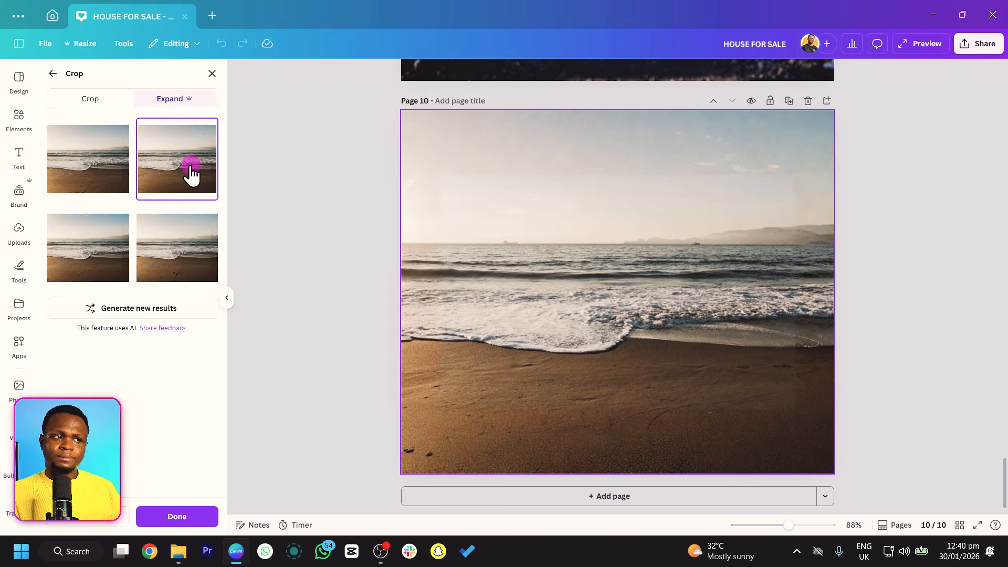
pyautogui.click(97, 269)
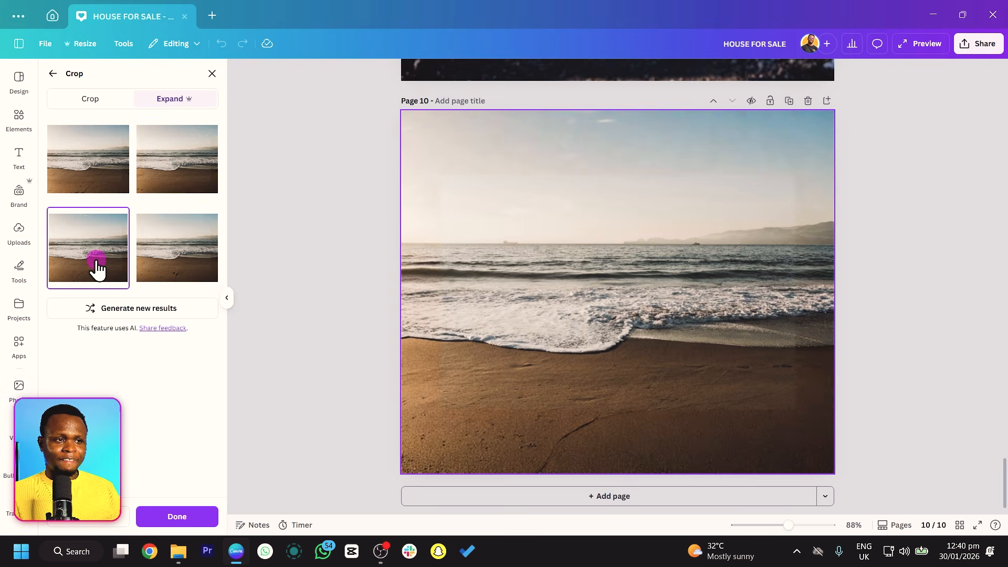
pyautogui.click(158, 253)
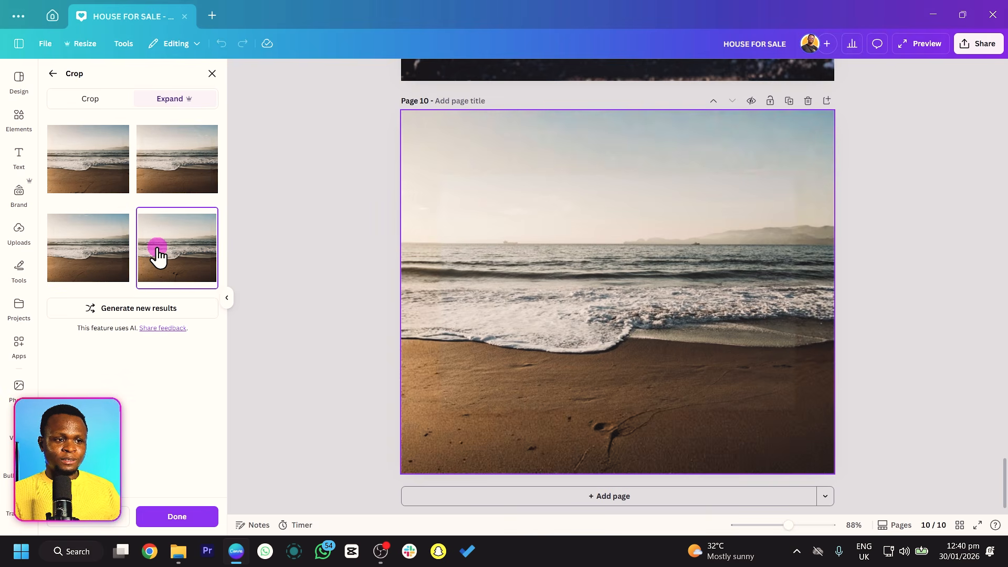
pyautogui.click(97, 169)
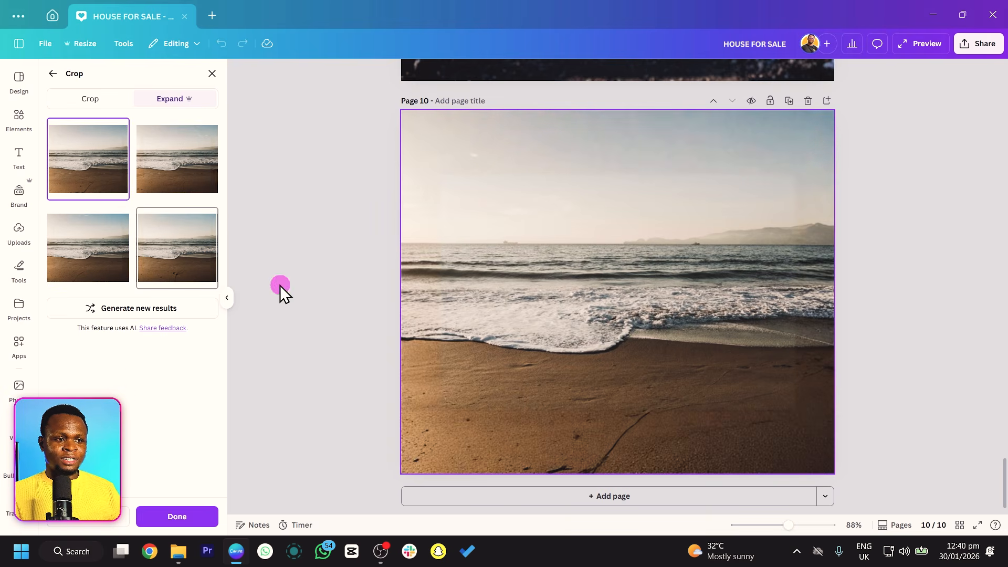
pyautogui.click(141, 256)
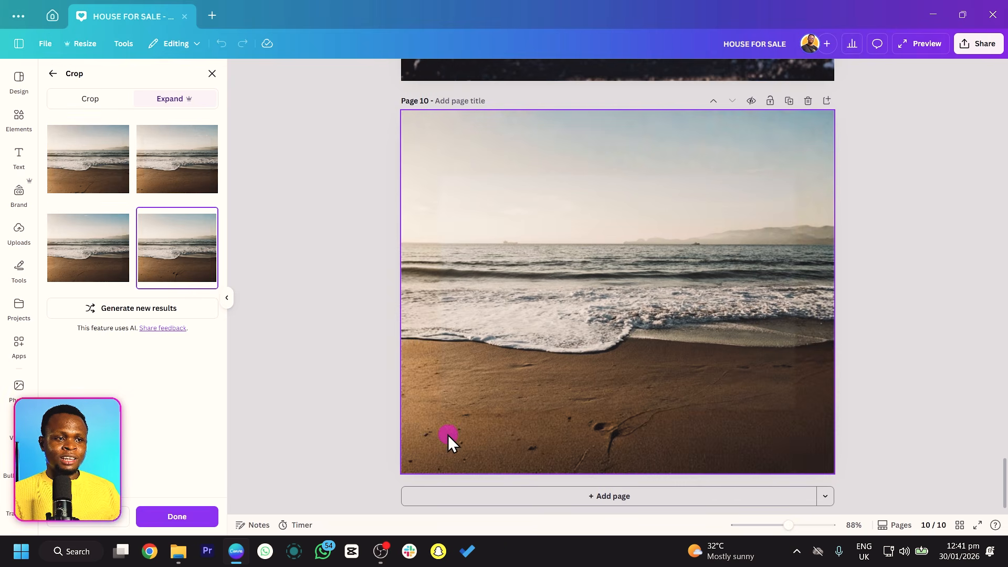
pyautogui.click(170, 516)
pyautogui.click(493, 367)
pyautogui.click(688, 296)
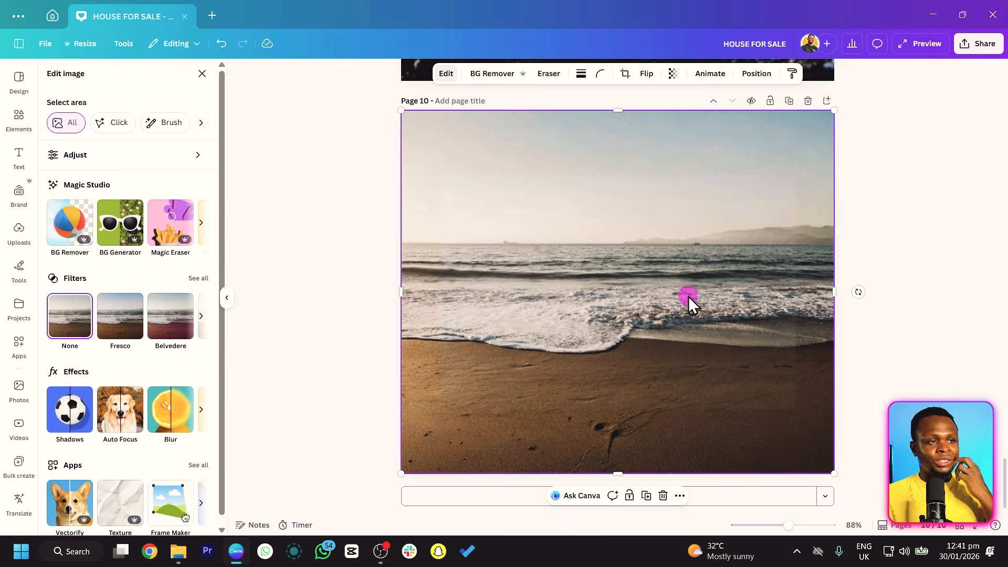